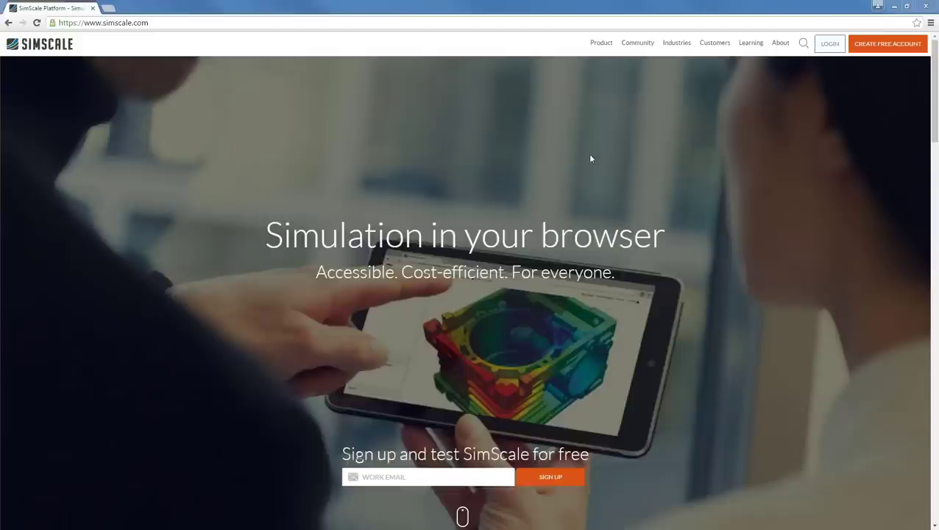
Sign in with the account username and password, retyping the password after the first attempt is rejected.
left_click(829, 44)
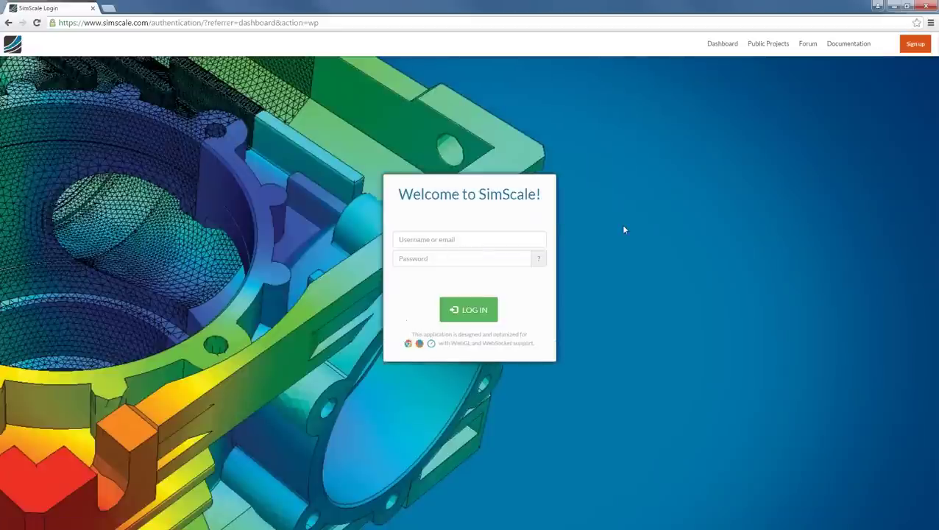
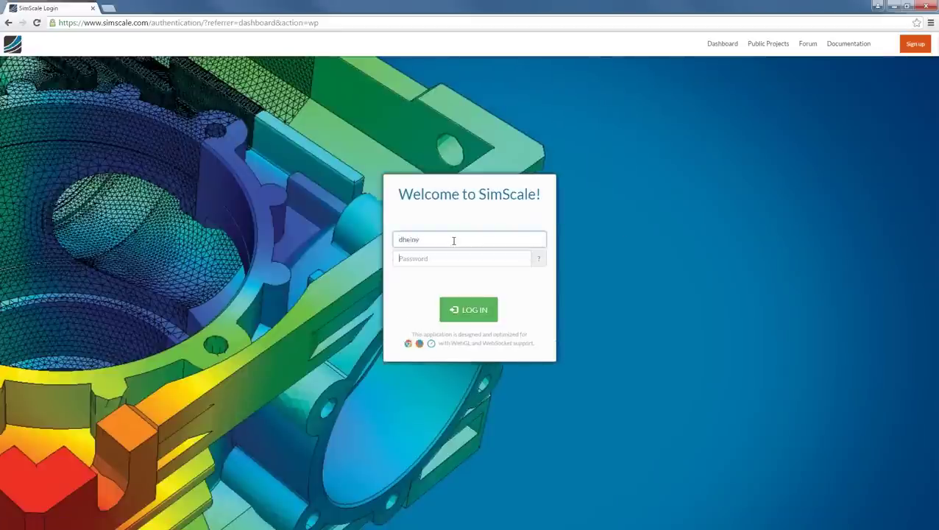
key("Tab")
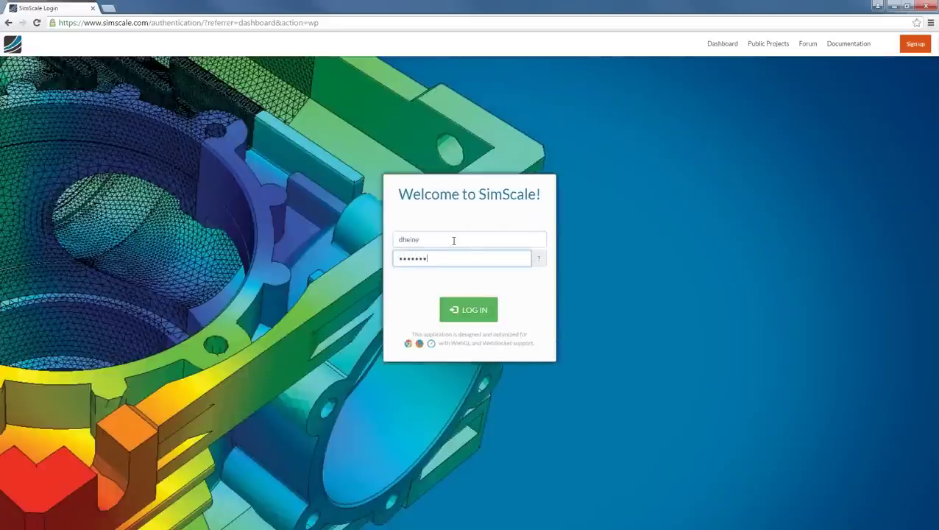
key("Return")
double_click(453, 233)
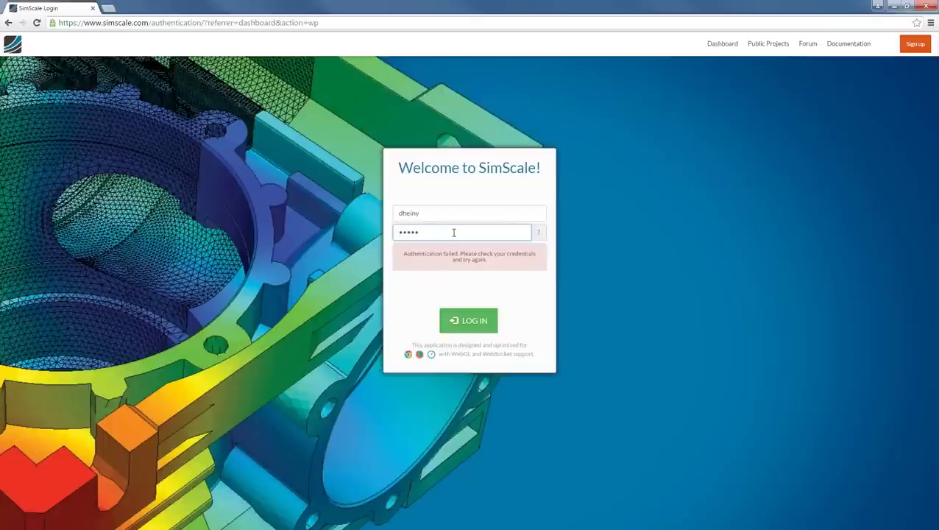
key("Return")
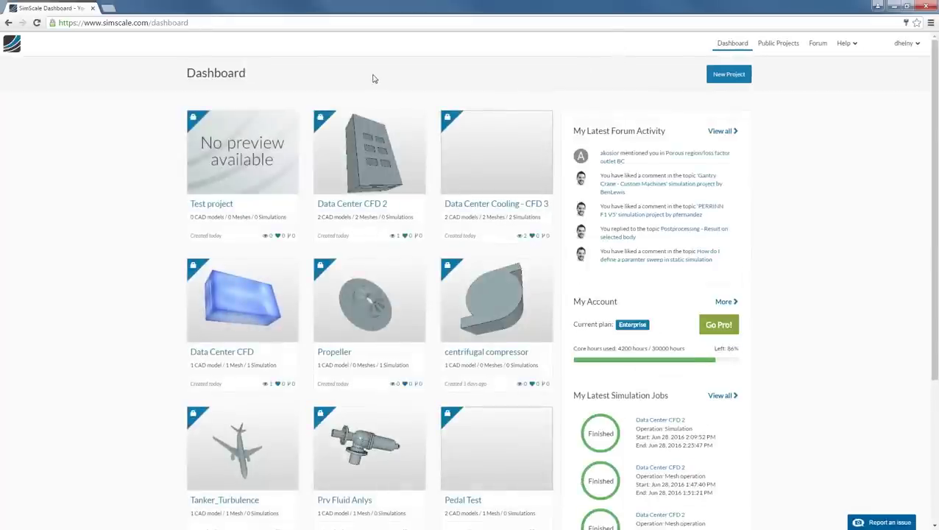
left_click(116, 9)
type("simscale.com")
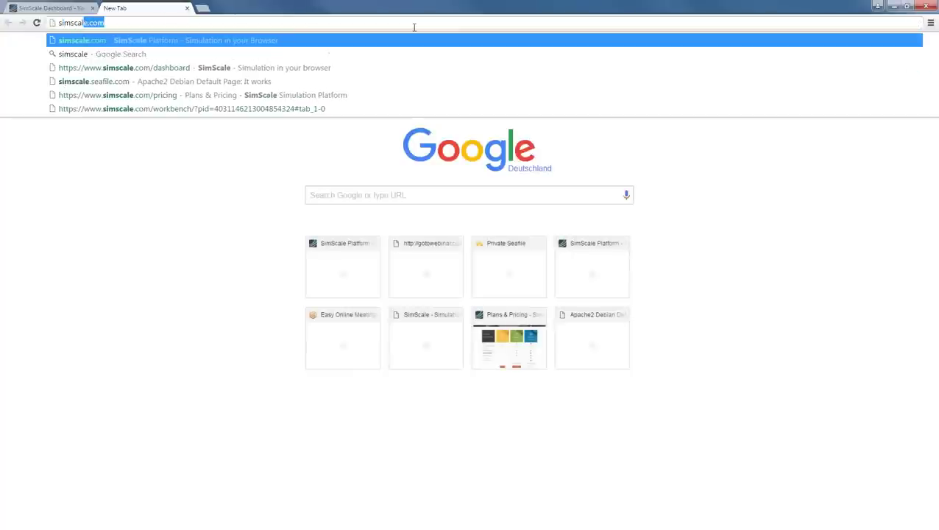
key("Return")
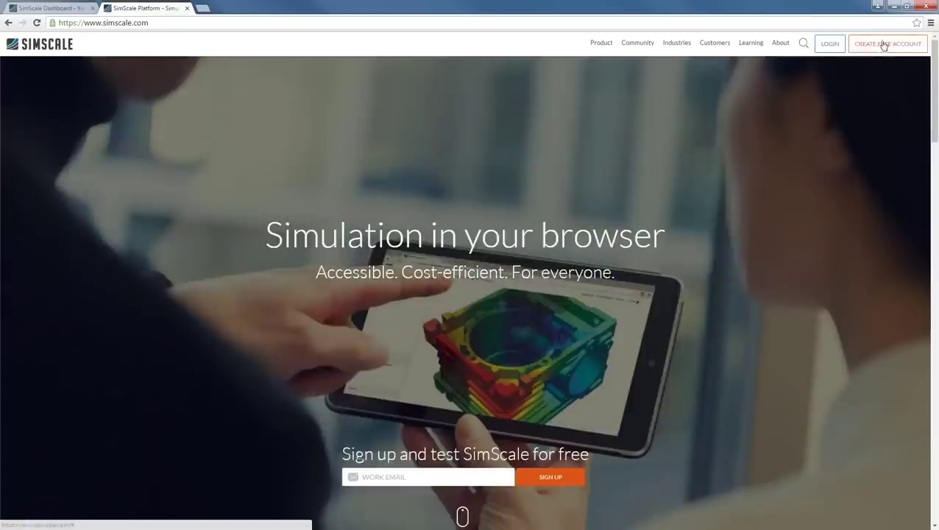
left_click(863, 47)
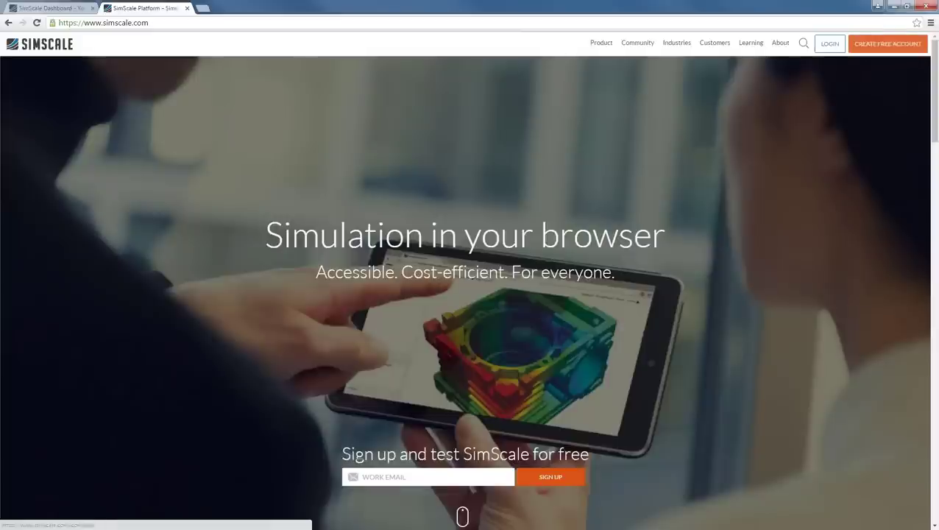
left_click(48, 9)
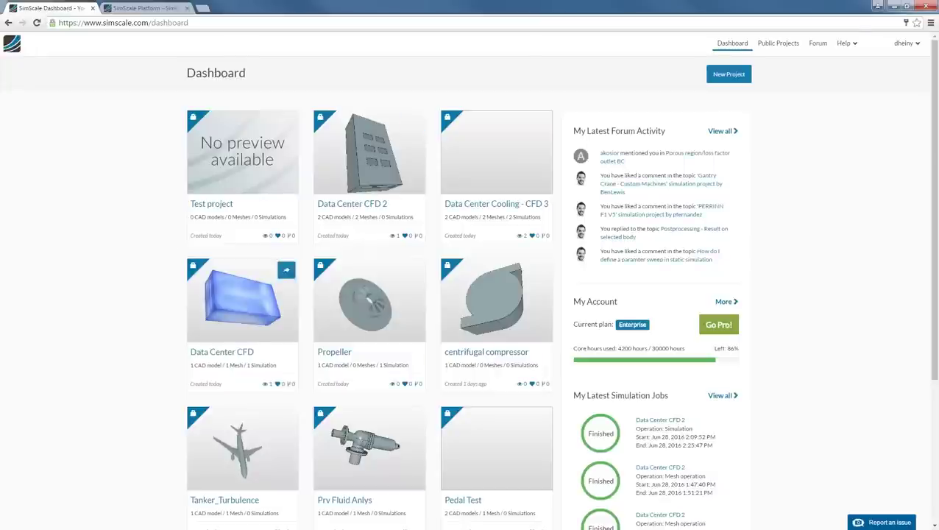
left_click(186, 8)
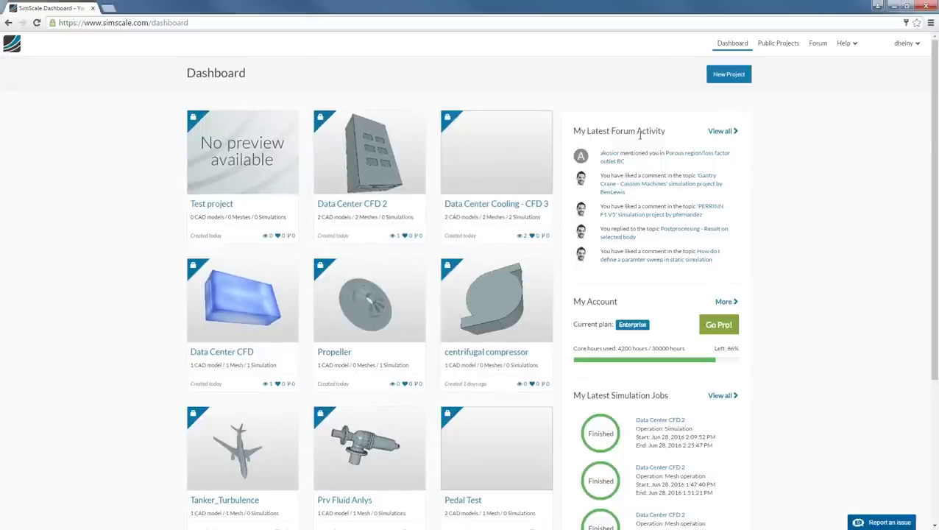
scroll(782, 255, "down", 1)
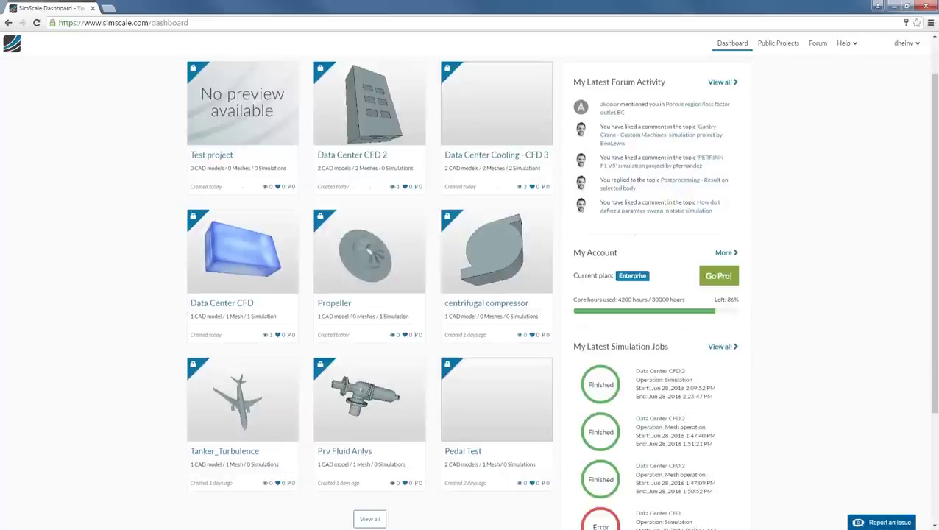
scroll(728, 373, "up", 1)
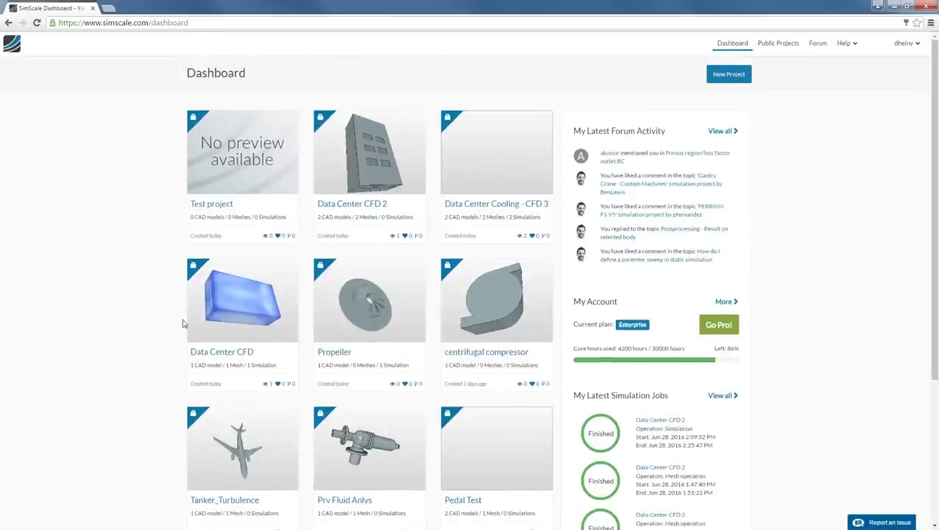
Open the Public Projects gallery and scroll through the community simulations grid.
left_click(774, 47)
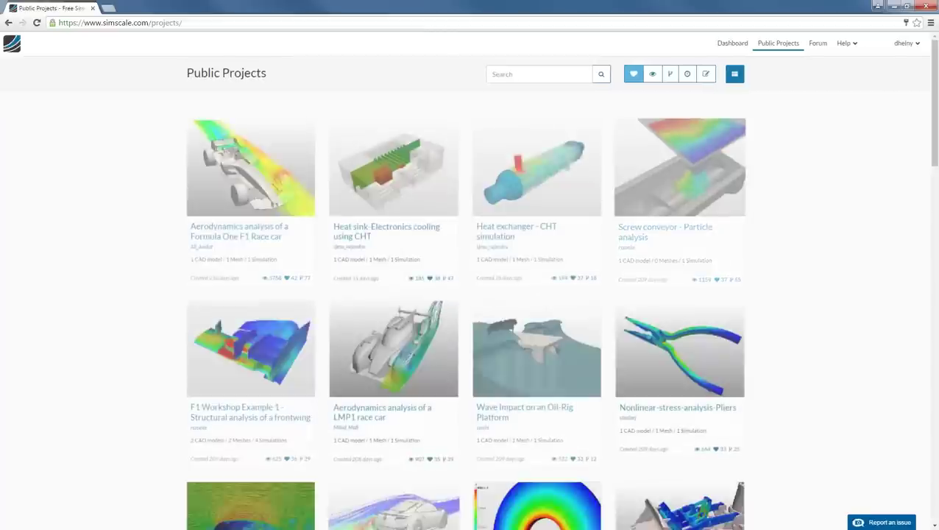
left_click_drag(934, 69, 936, 49)
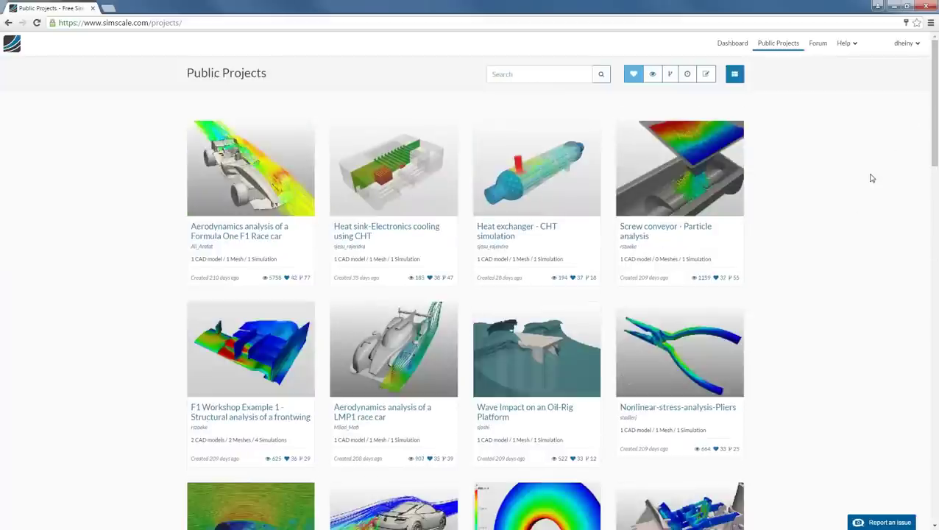
scroll(872, 179, "down", 6)
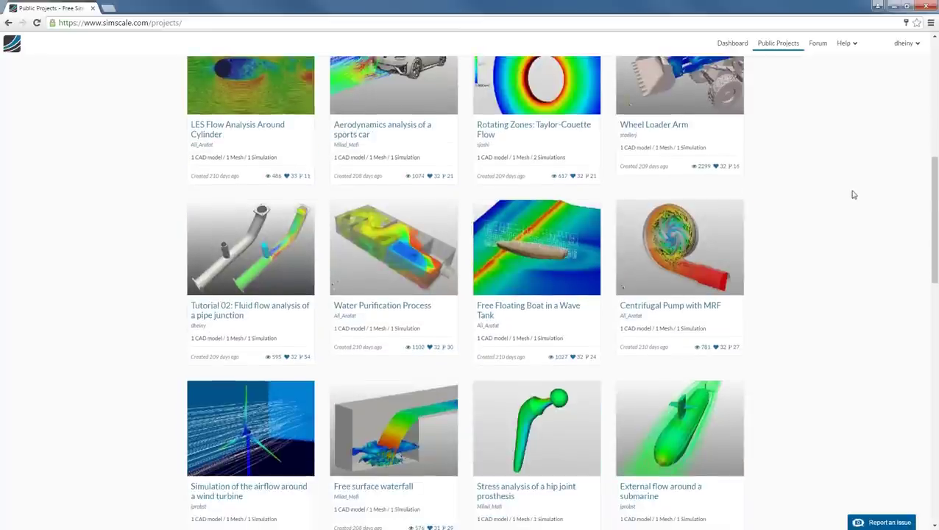
scroll(854, 195, "up", 6)
scroll(853, 193, "down", 5)
scroll(852, 194, "up", 5)
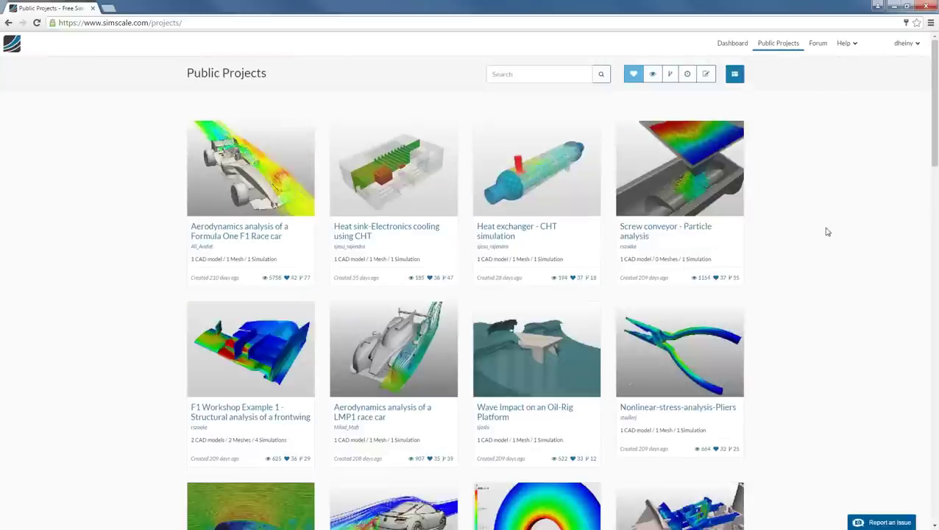
scroll(820, 247, "down", 2)
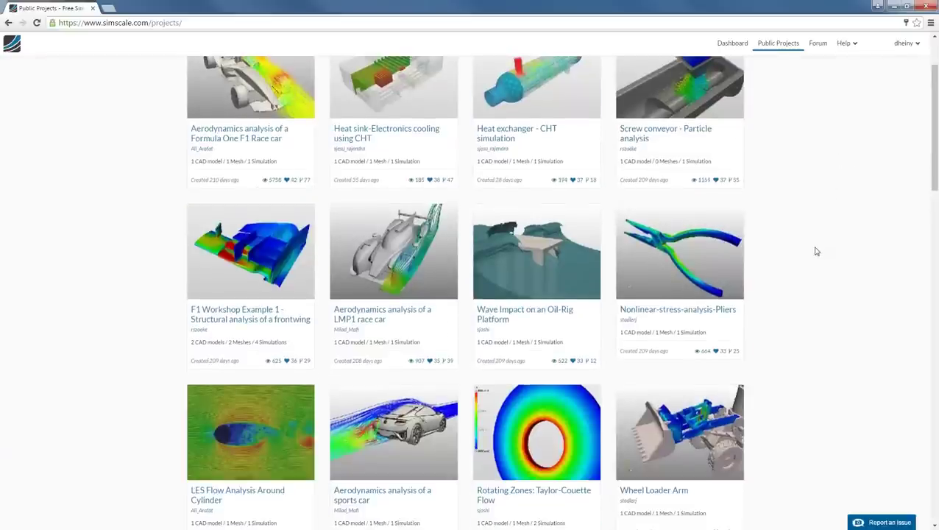
scroll(818, 250, "down", 8)
scroll(817, 252, "up", 3)
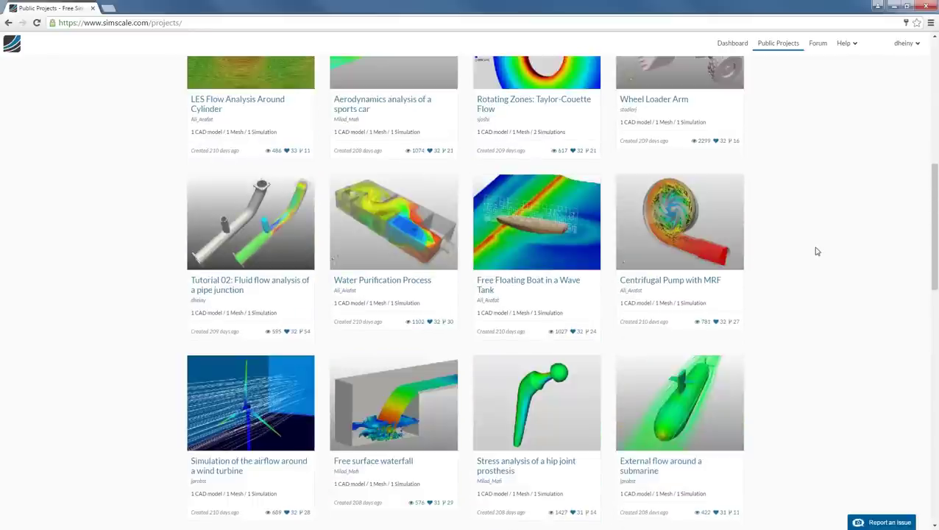
scroll(799, 254, "down", 4)
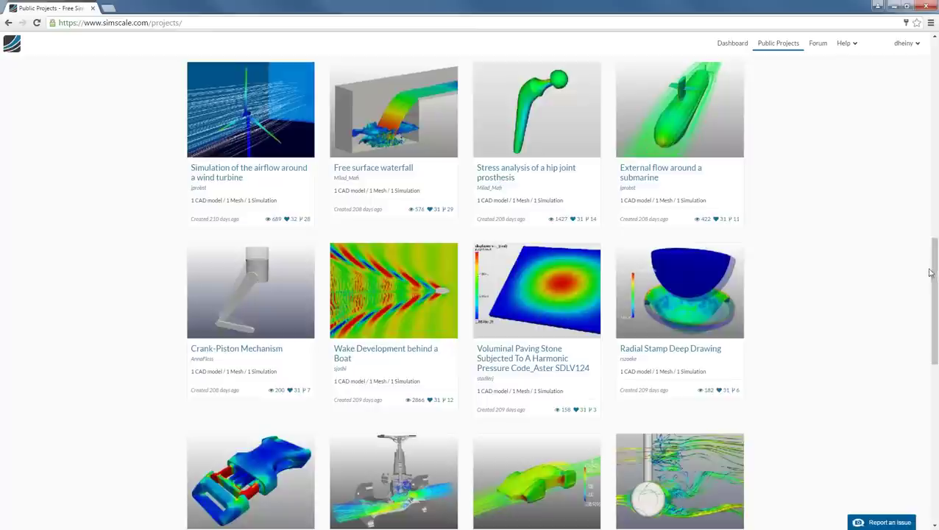
left_click_drag(930, 273, 930, 88)
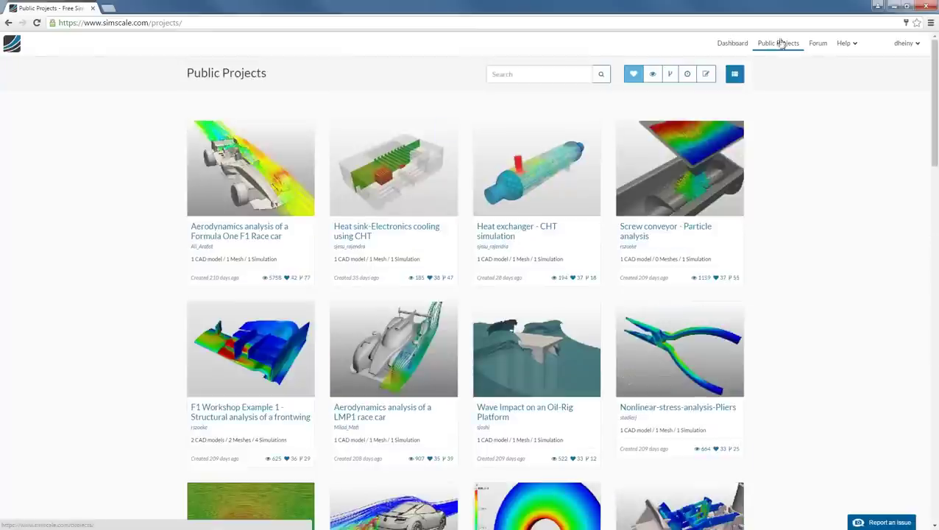
Browse the CAE Forum page.
left_click(818, 45)
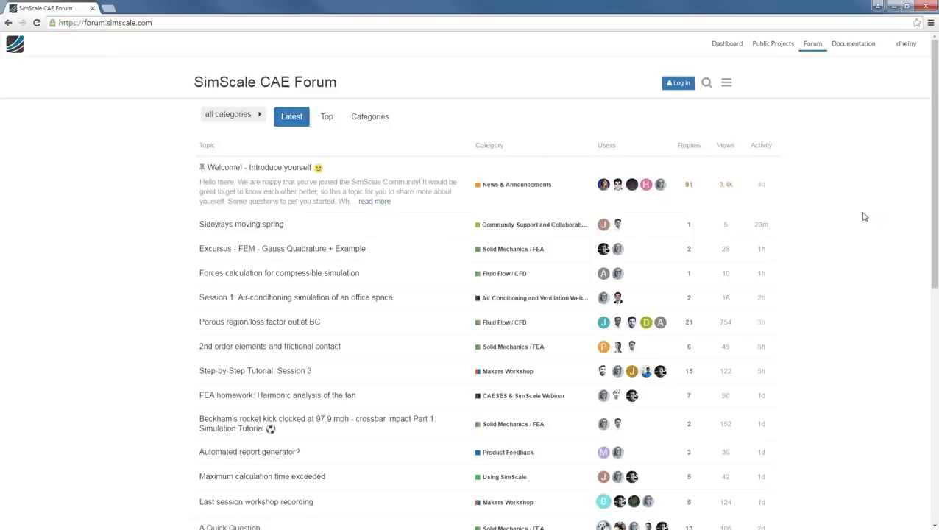
scroll(795, 261, "down", 2)
scroll(788, 270, "down", 1)
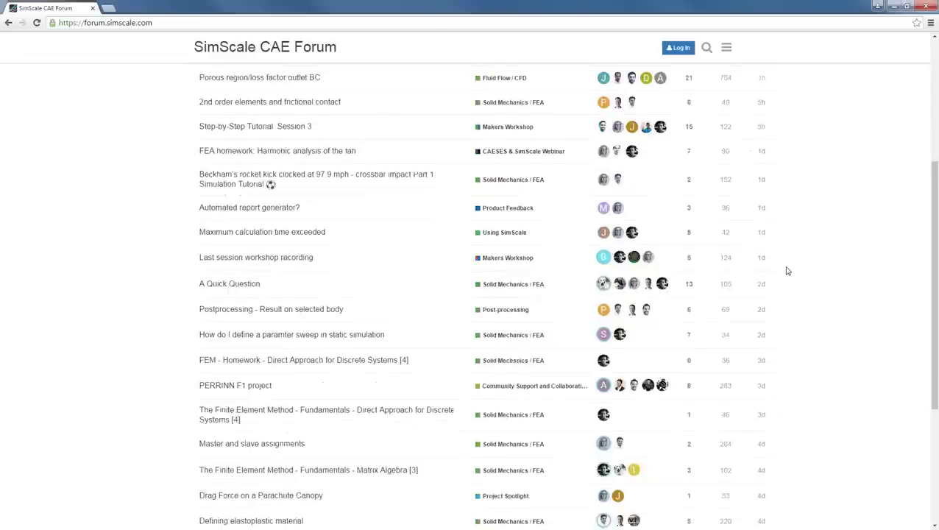
scroll(787, 268, "up", 4)
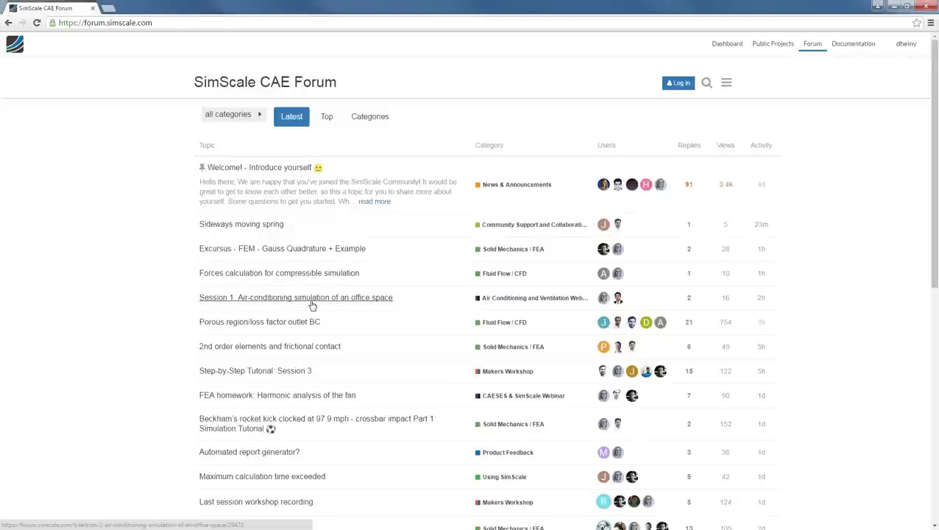
Glance at Documentation, Public Projects and the Help menu, then return to the Dashboard.
left_click(845, 45)
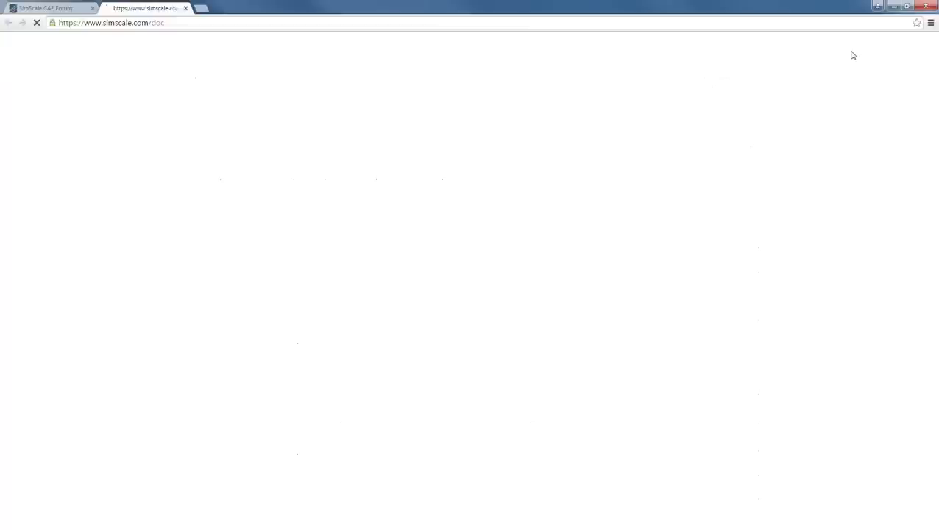
left_click(187, 8)
left_click(773, 45)
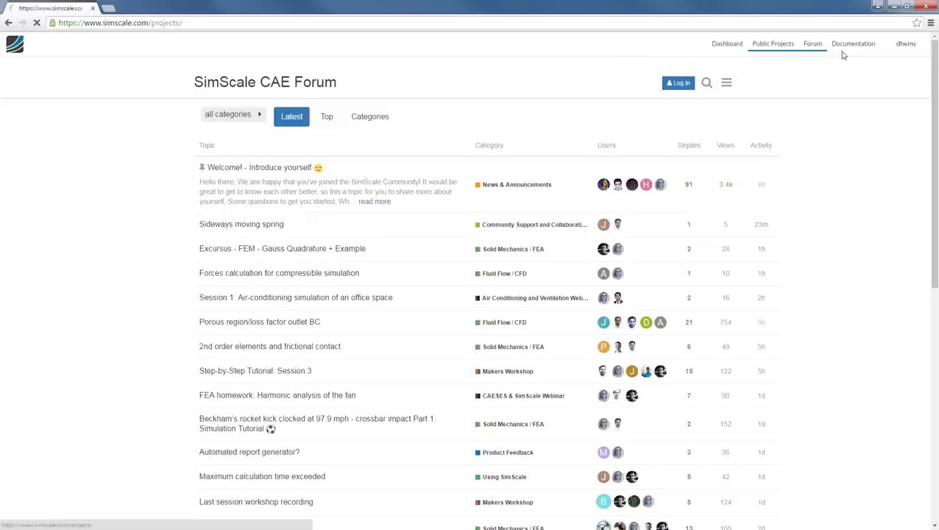
left_click(847, 44)
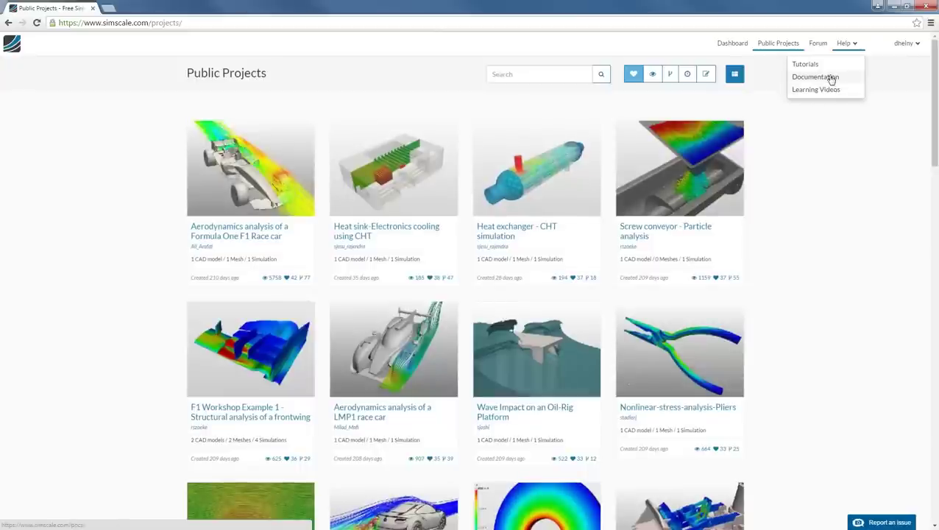
left_click(836, 134)
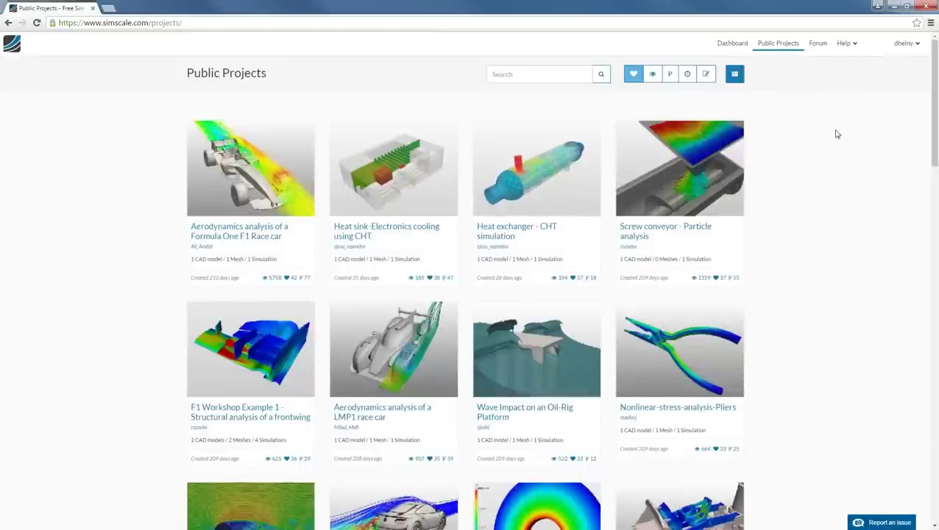
left_click(738, 46)
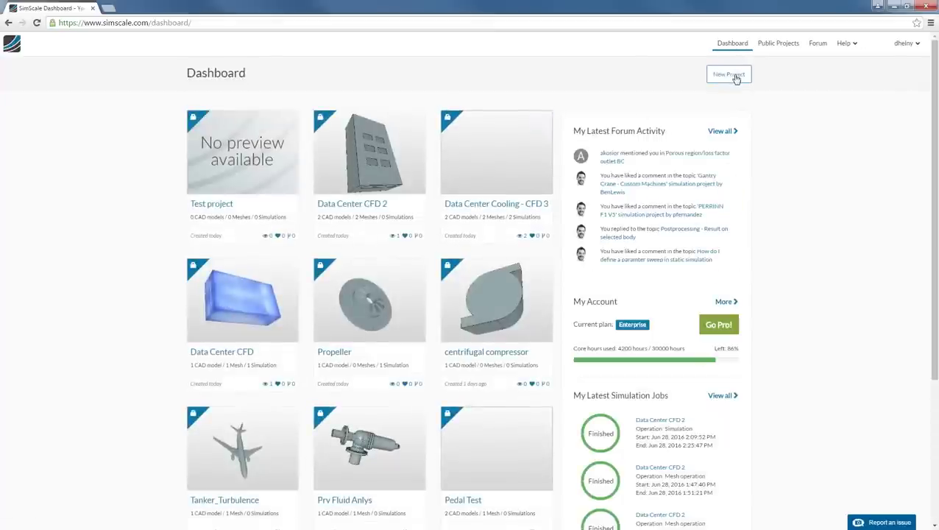
Start a new project and enter the title Data Center CFD - Webinar Project.
left_click(737, 76)
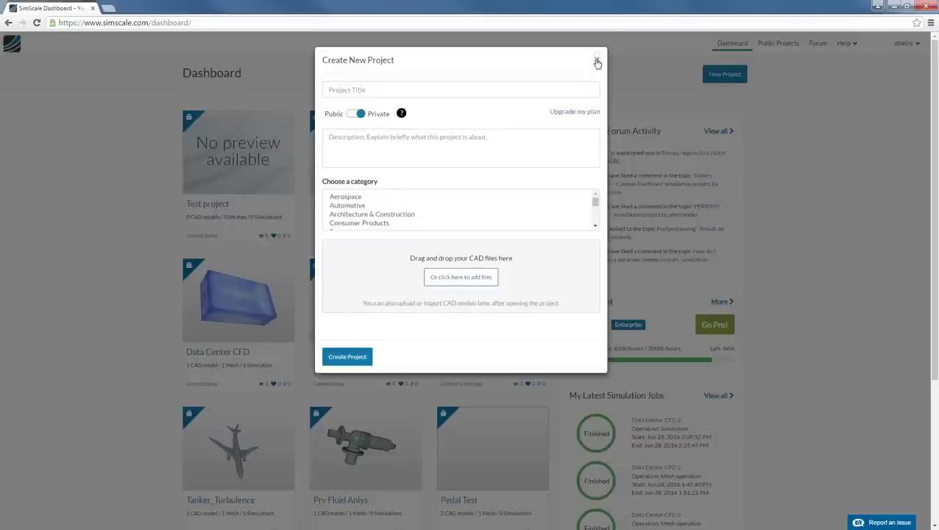
left_click(597, 60)
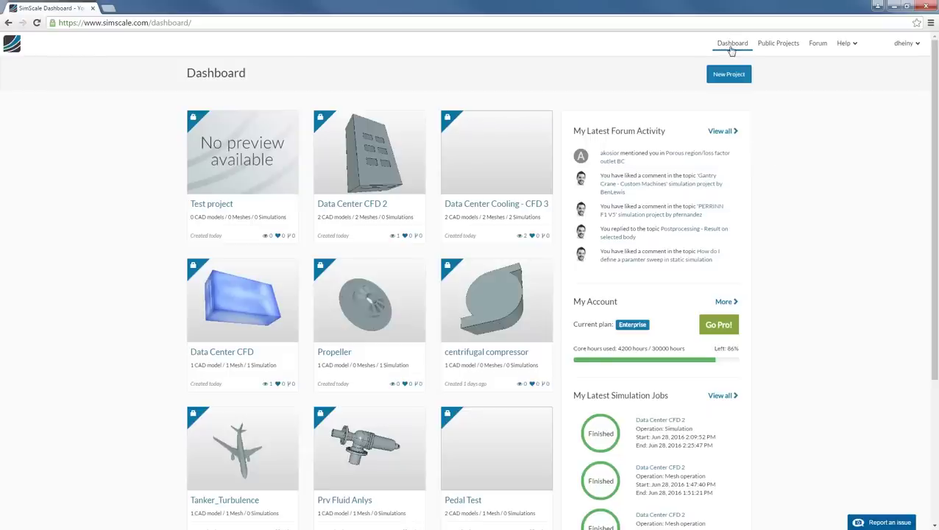
left_click(729, 74)
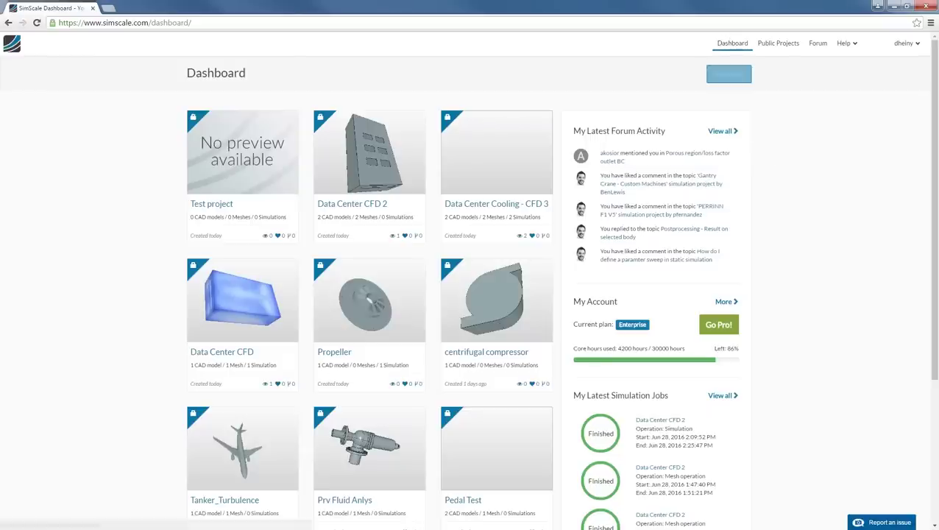
left_click(729, 74)
left_click(444, 89)
type("Data Cen")
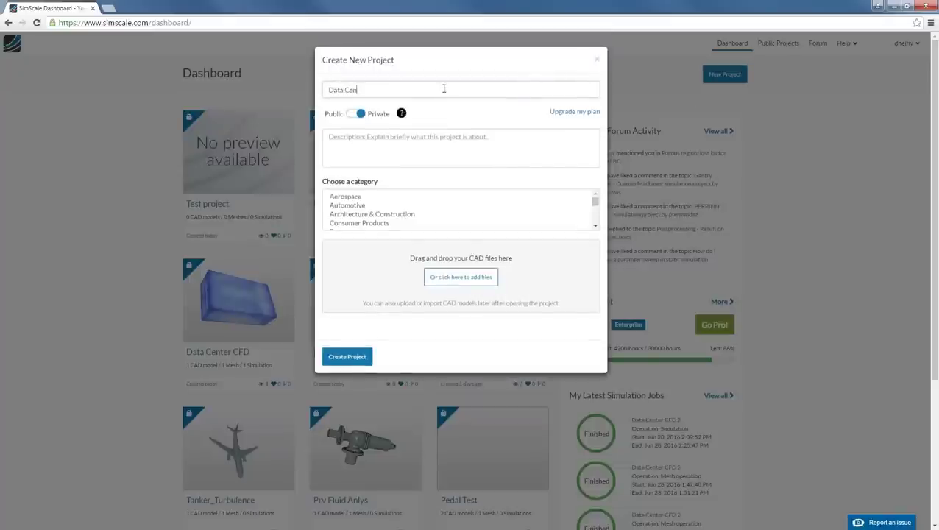
type("ter CFD 8")
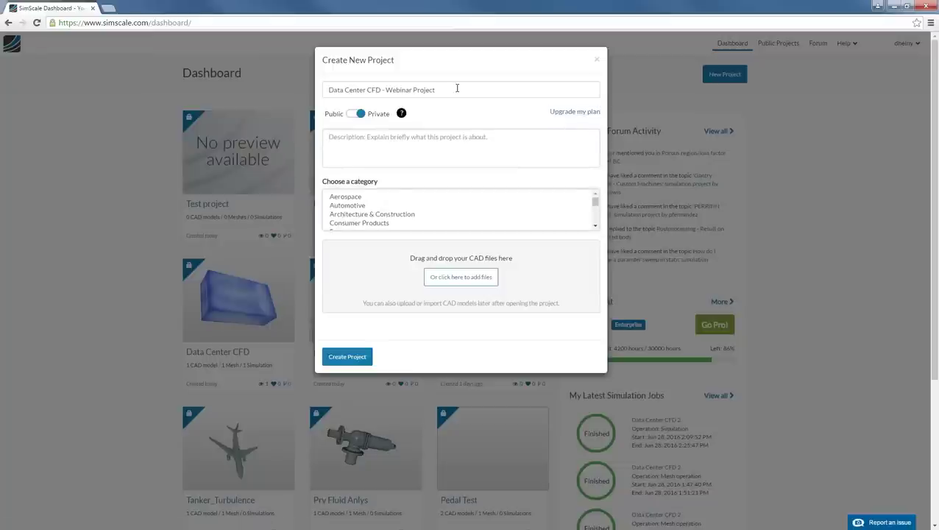
Add a Data Center CFD description, keep it Private, and choose the Architecture & Construction category.
left_click(382, 146)
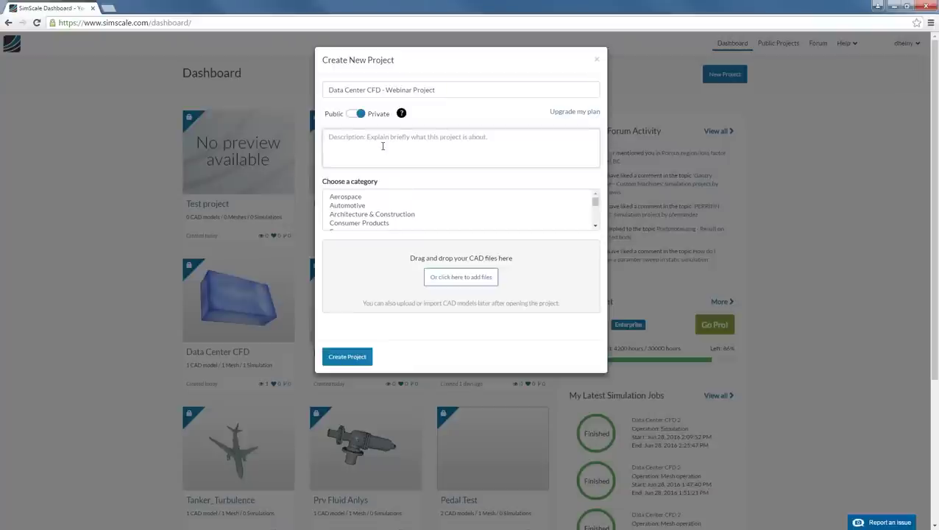
type("'")
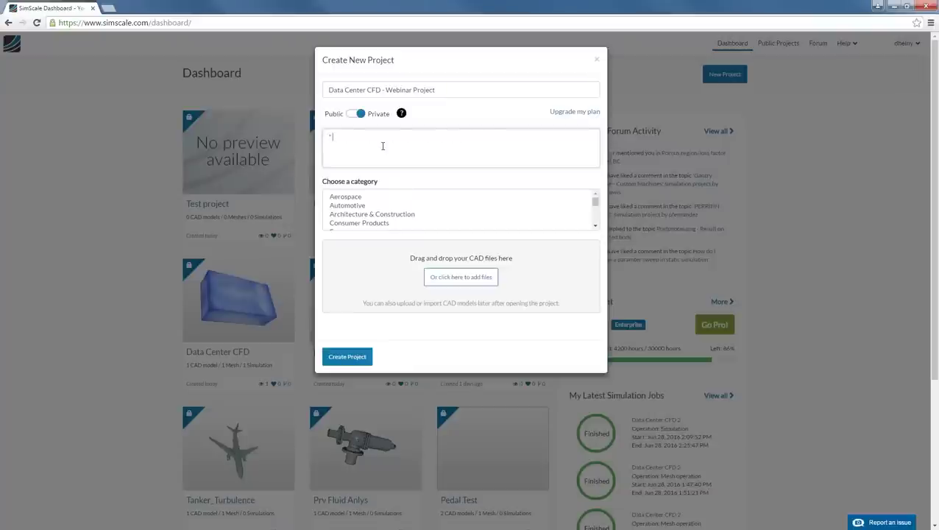
key("BackSpace")
type("Data Center CFD")
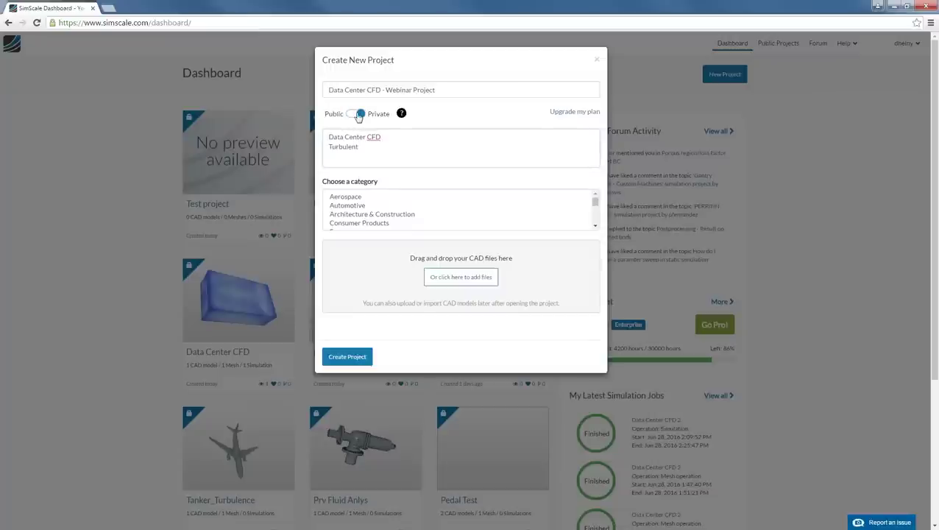
left_click(357, 116)
left_click(356, 114)
left_click(416, 214)
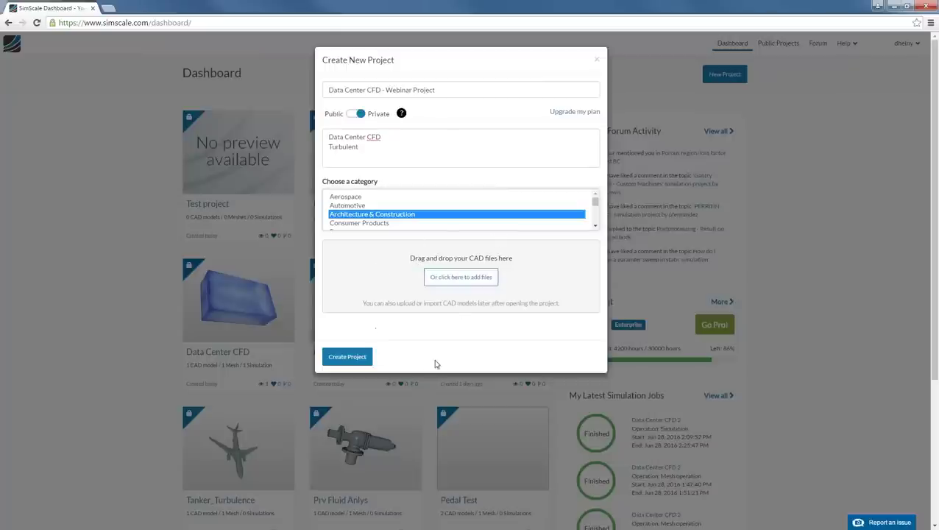
Create the Data Center CFD - Webinar Project and open it in the workbench.
left_click(346, 358)
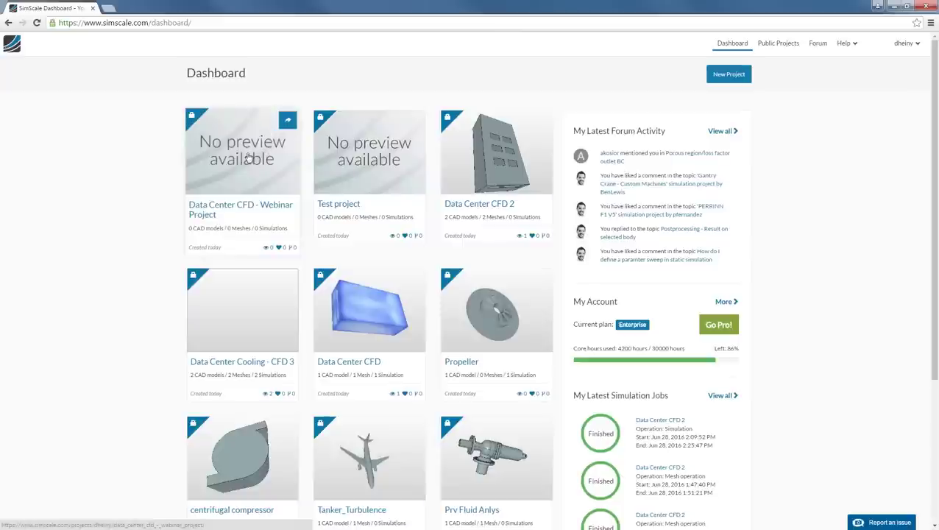
left_click(248, 157)
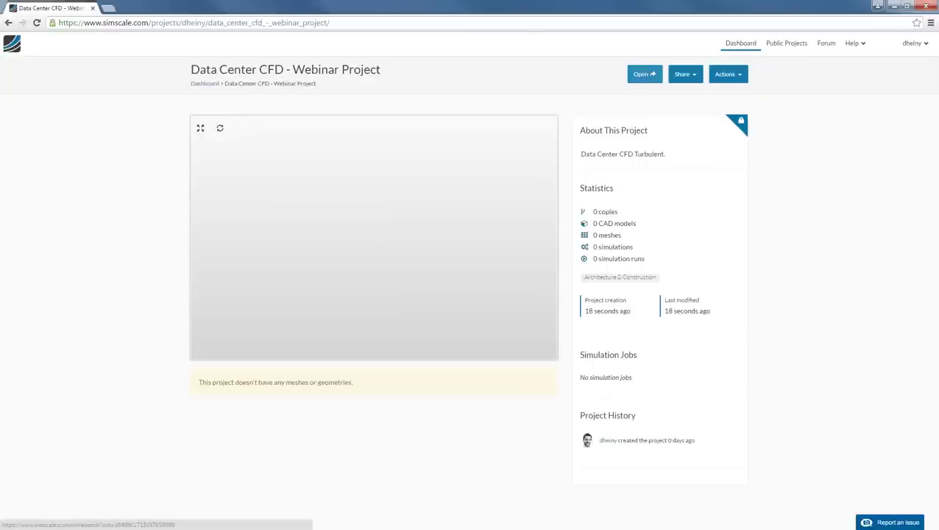
left_click(644, 77)
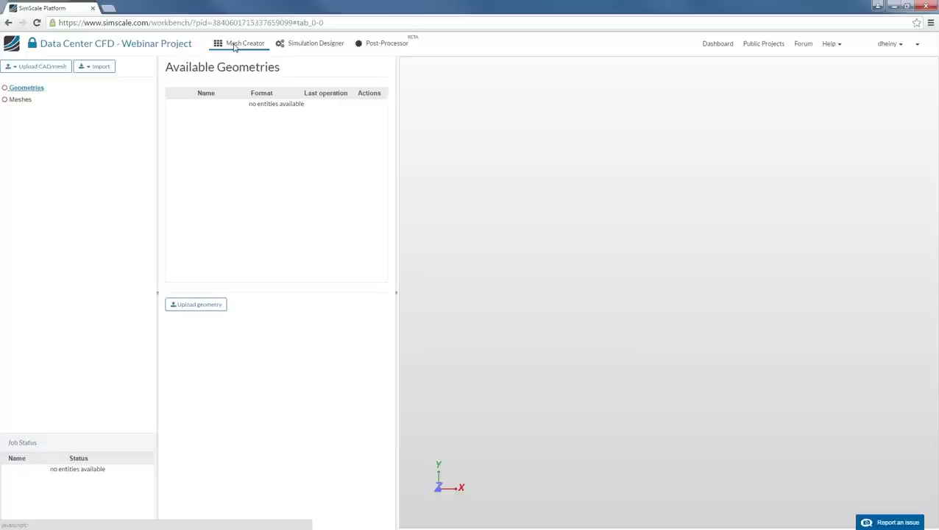
left_click(303, 46)
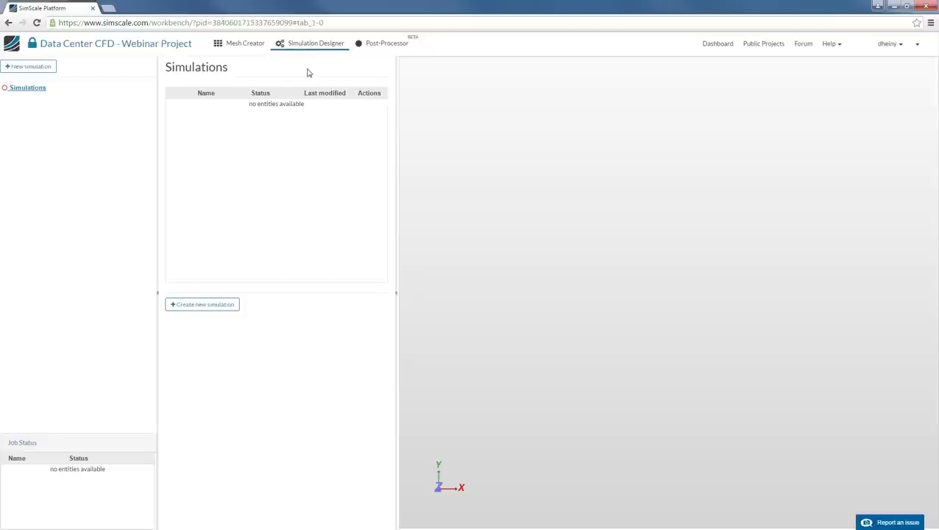
left_click(373, 43)
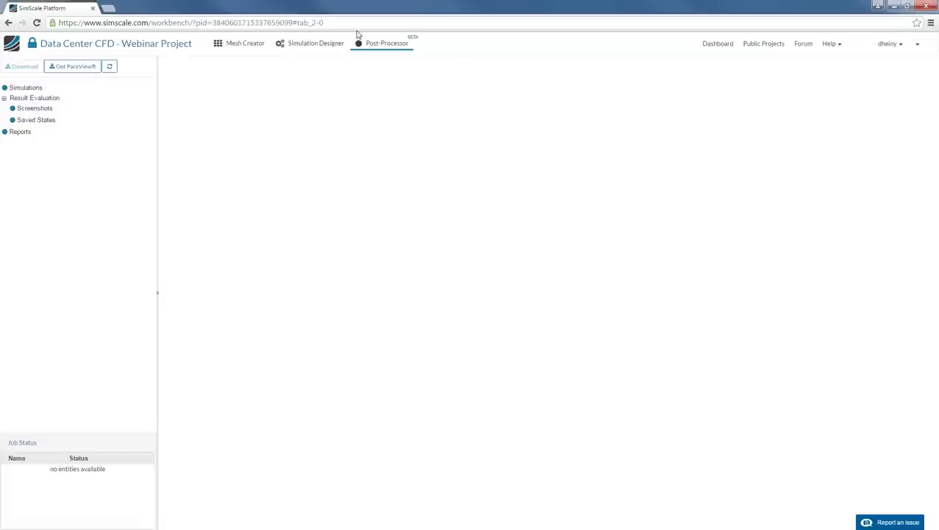
left_click(241, 46)
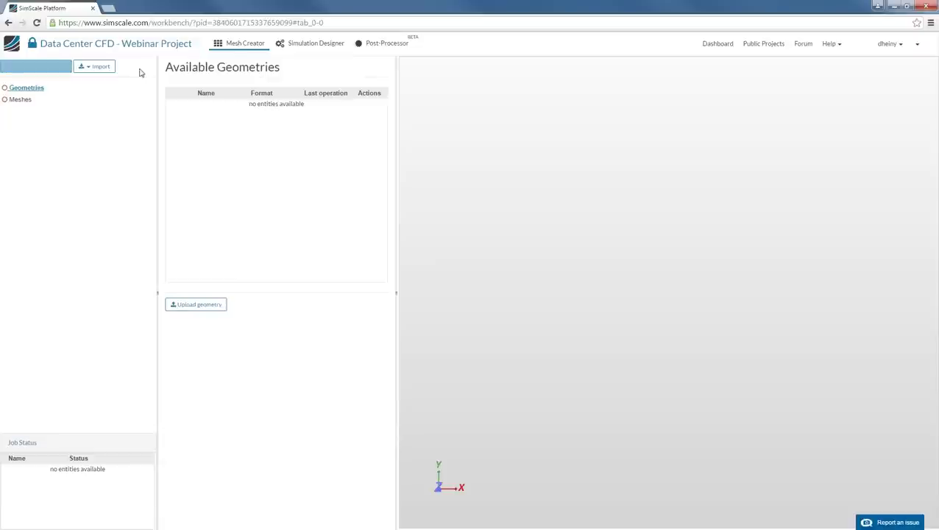
left_click(62, 68)
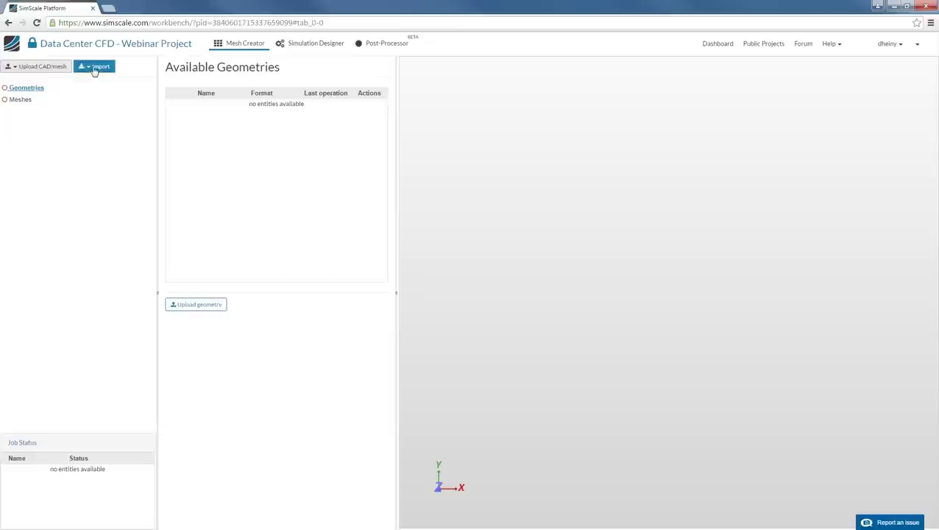
Browse the Onshape import list from Data Center CAD to Data-center-1, then open a blank browser tab.
left_click(94, 68)
left_click(109, 84)
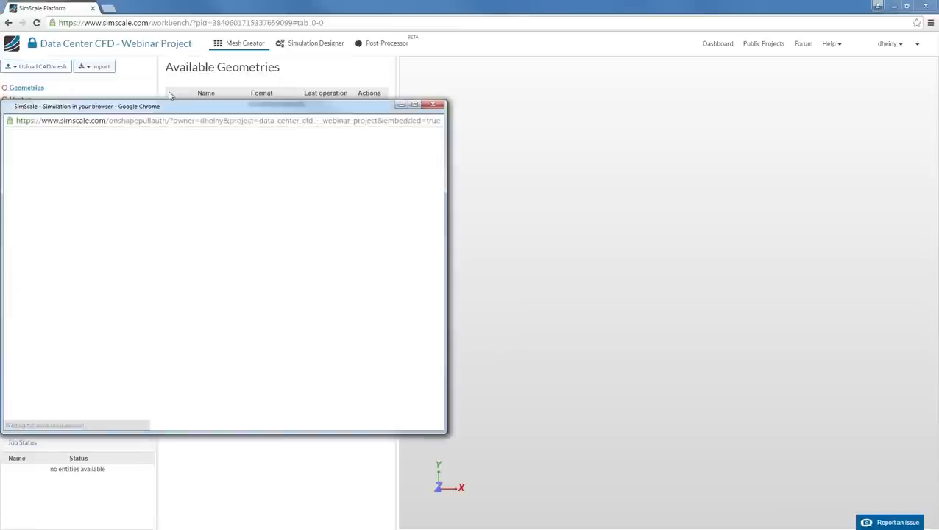
left_click_drag(177, 108, 368, 89)
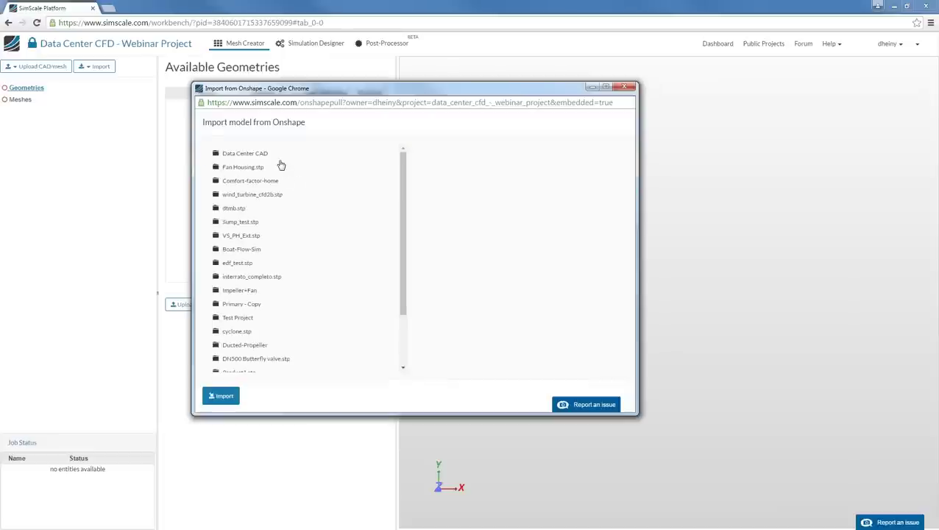
left_click(281, 156)
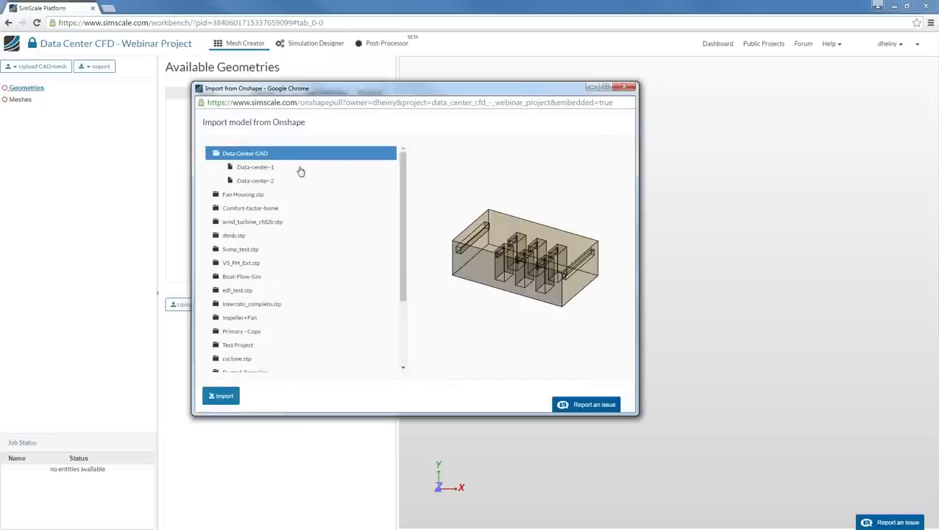
left_click(300, 170)
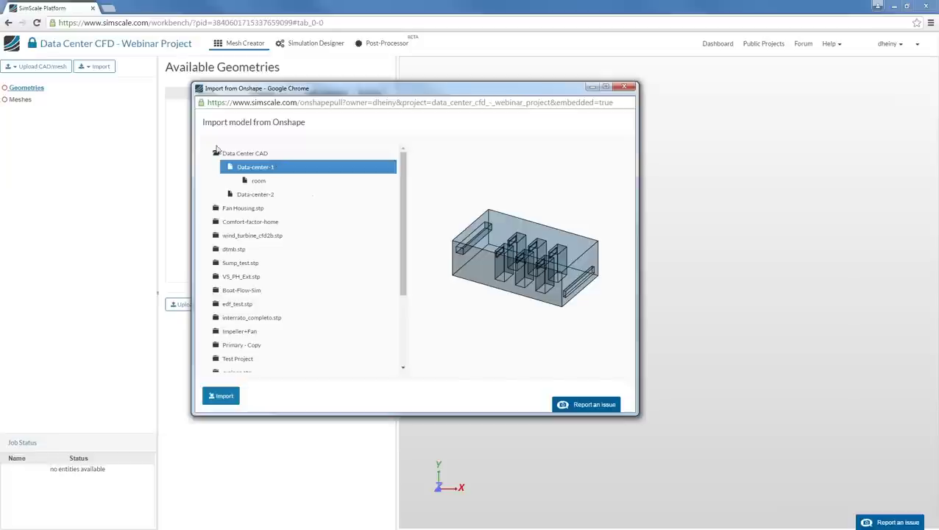
scroll(282, 227, "down", 3)
scroll(283, 227, "up", 5)
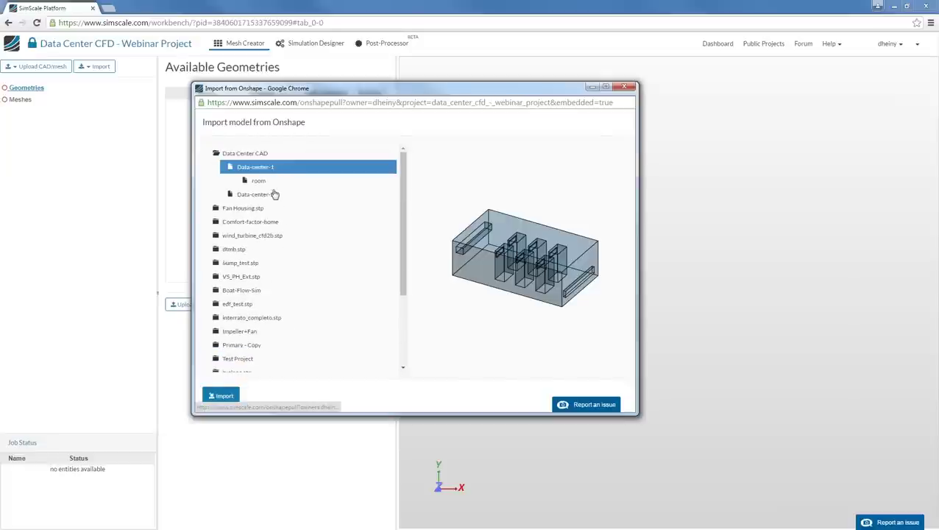
left_click(107, 8)
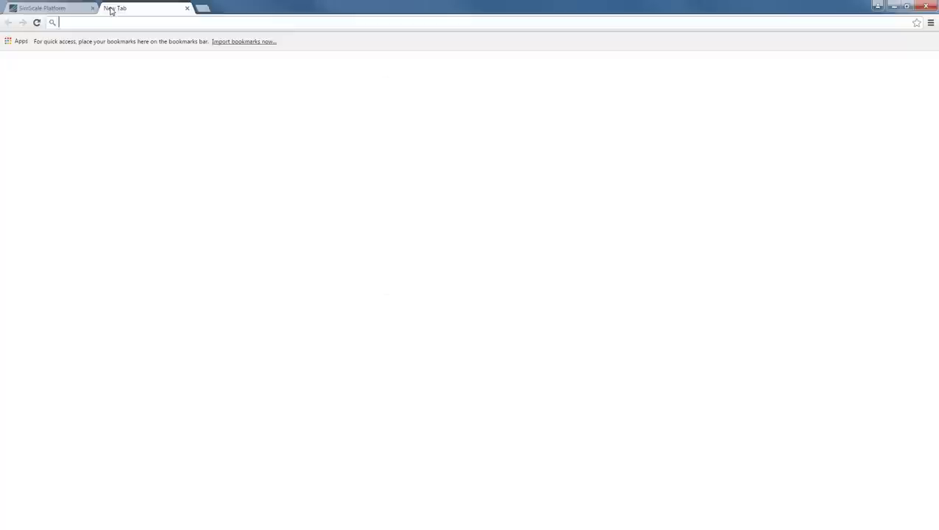
Visit onshape.com, scroll through its homepage, then close the tab to return to SimScale.
type("onshape.com")
key("Return")
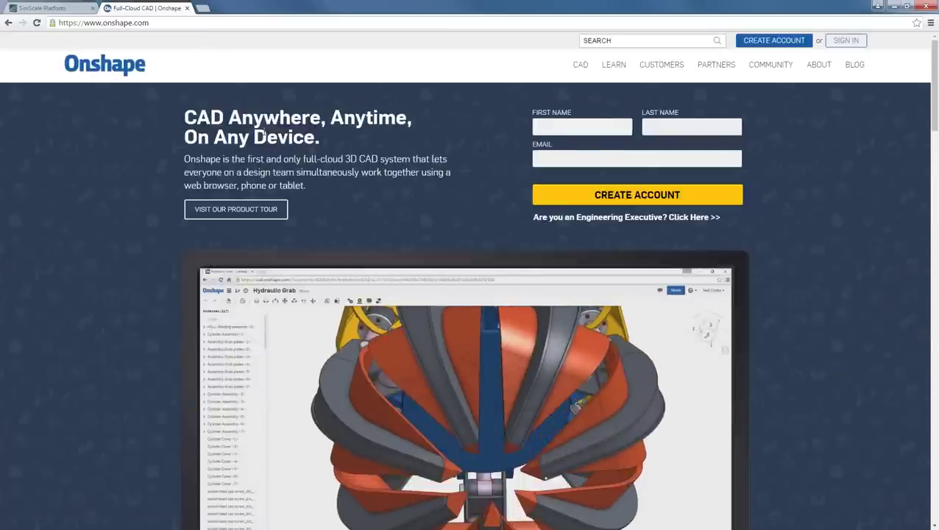
scroll(753, 371, "down", 3)
scroll(526, 196, "up", 3)
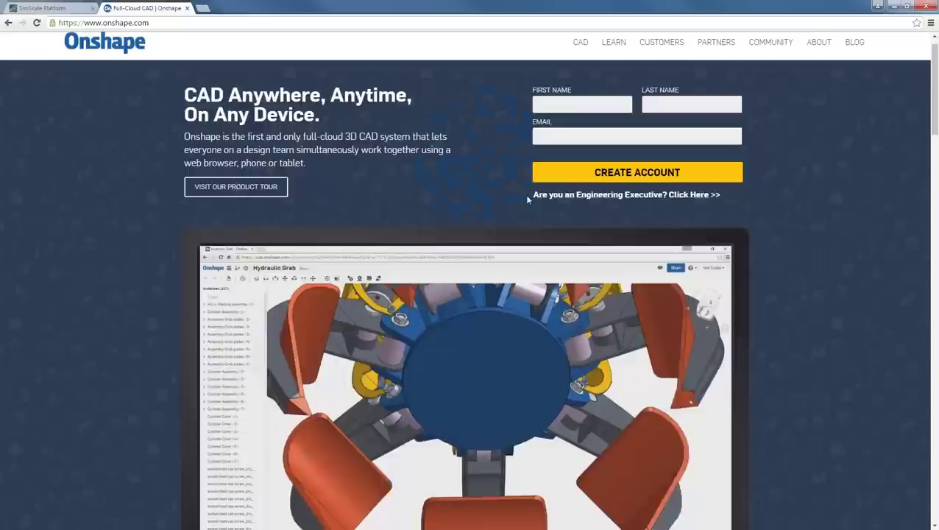
scroll(527, 197, "up", 1)
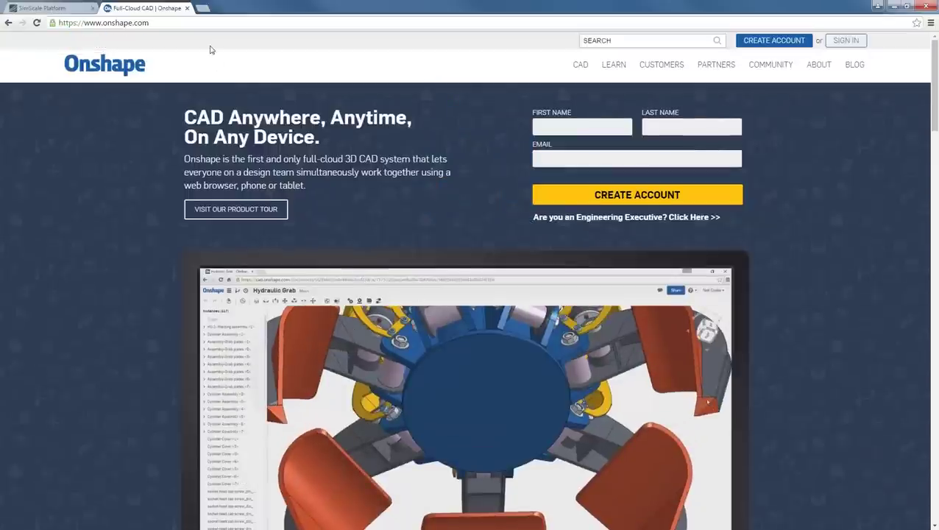
left_click(187, 8)
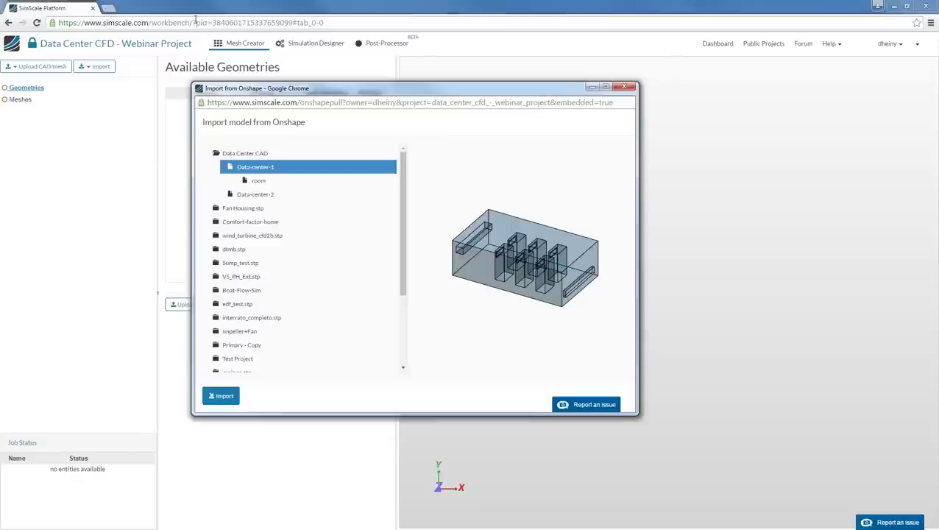
Select Data-center-1's room part and import it into the project.
left_click(283, 183)
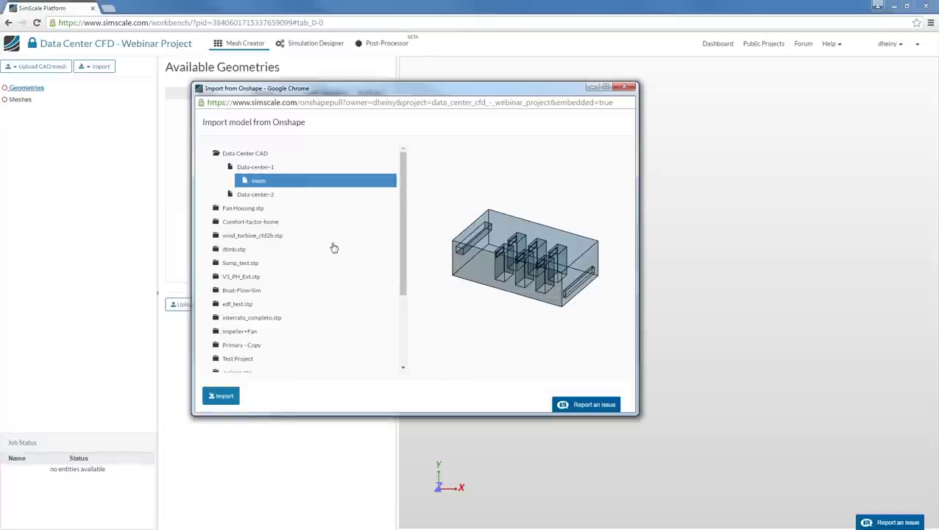
left_click(222, 395)
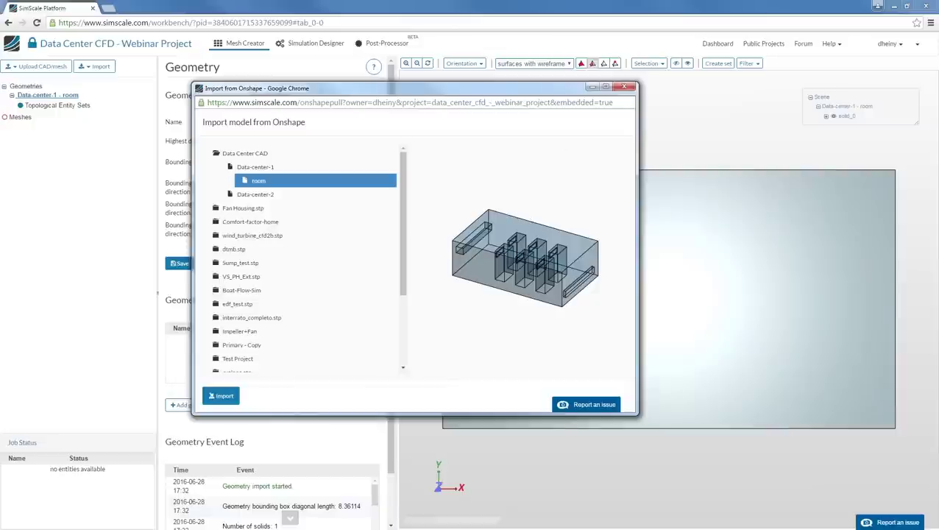
Close the Onshape import window and rotate the room model into view.
left_click(625, 86)
left_click_drag(617, 288, 641, 304)
left_click_drag(680, 339, 682, 350)
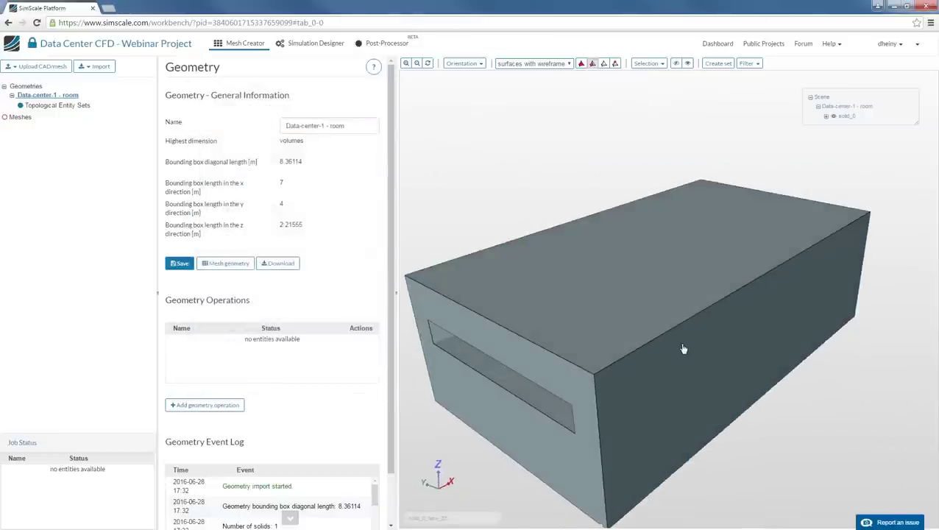
Try wireframe rendering, then switch the room to surfaces with wireframe.
left_click(568, 65)
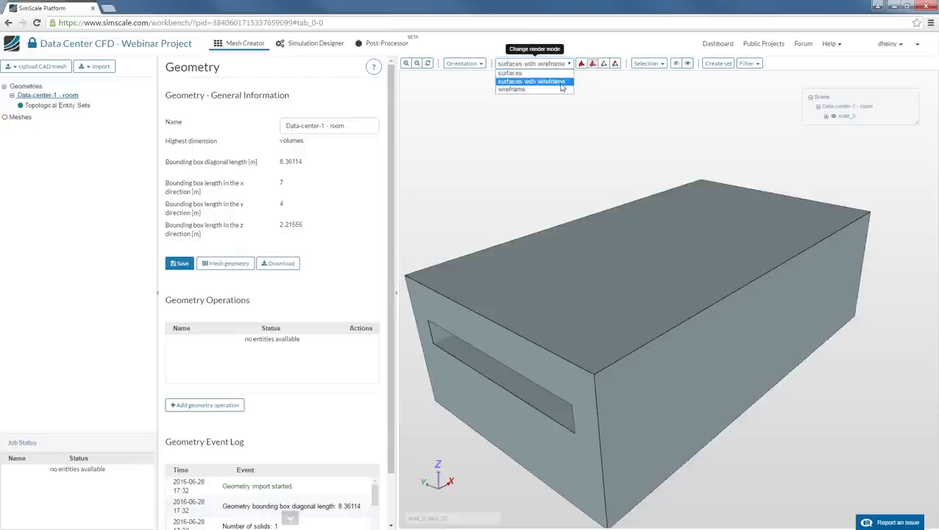
left_click(549, 89)
left_click_drag(573, 197, 575, 168)
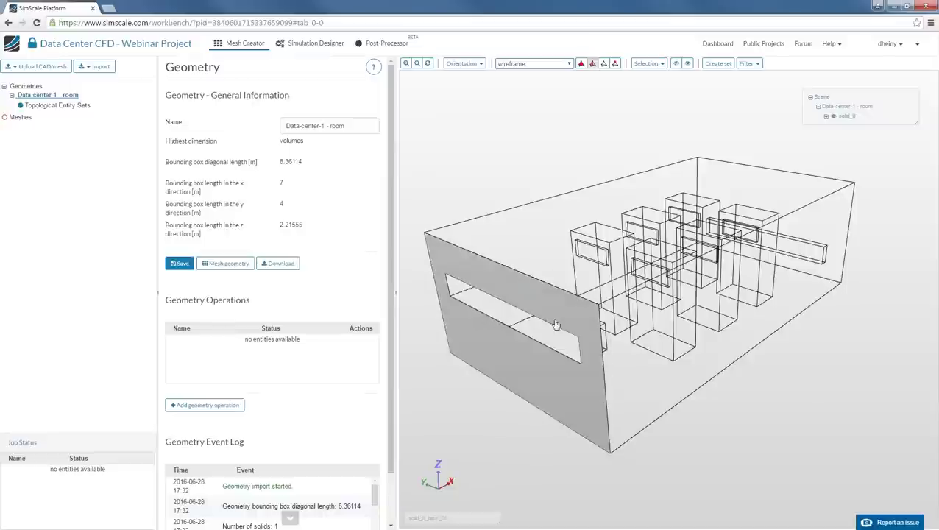
left_click(532, 64)
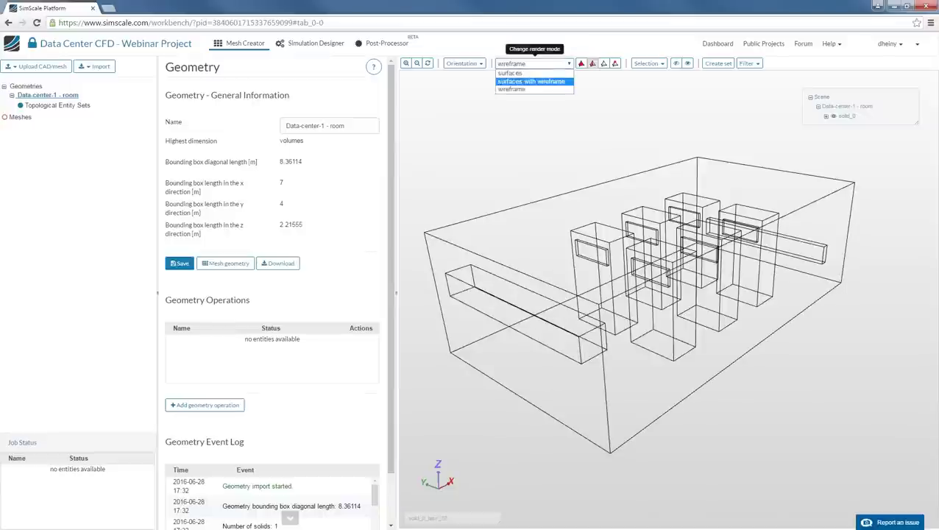
left_click(533, 82)
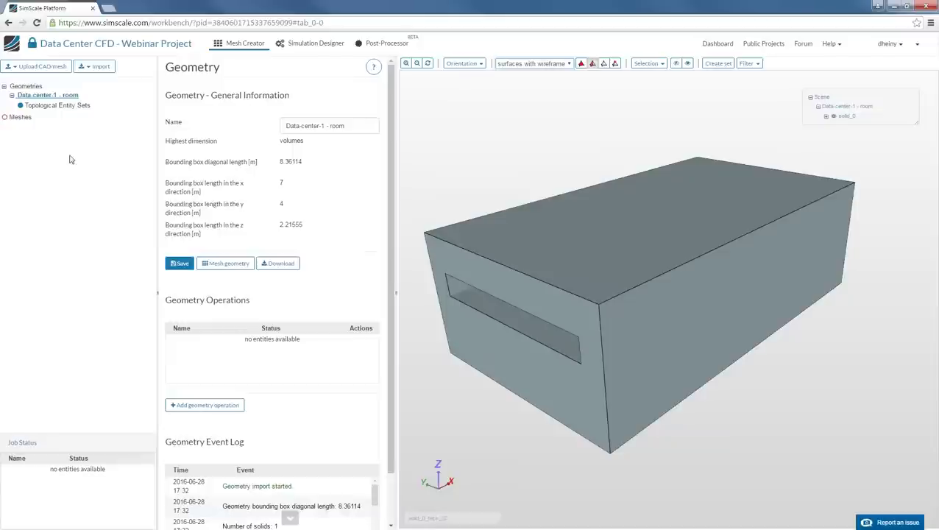
Create a mesh from the Data-center-1 - room geometry and view its Operation 1 settings.
left_click(221, 265)
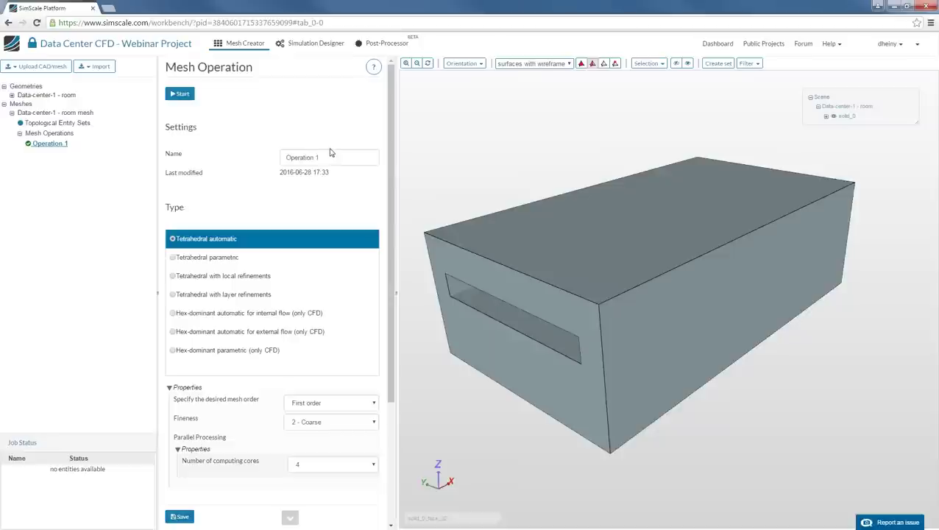
left_click(330, 156)
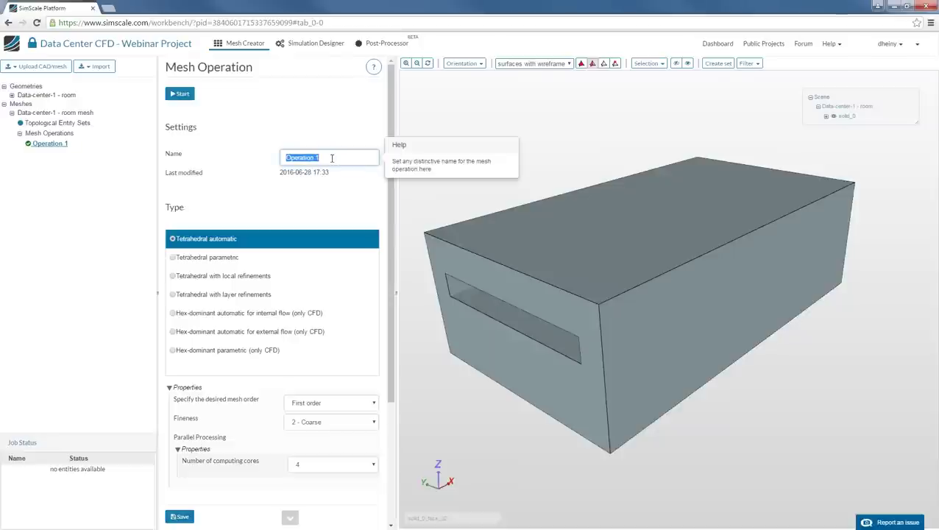
left_click(64, 96)
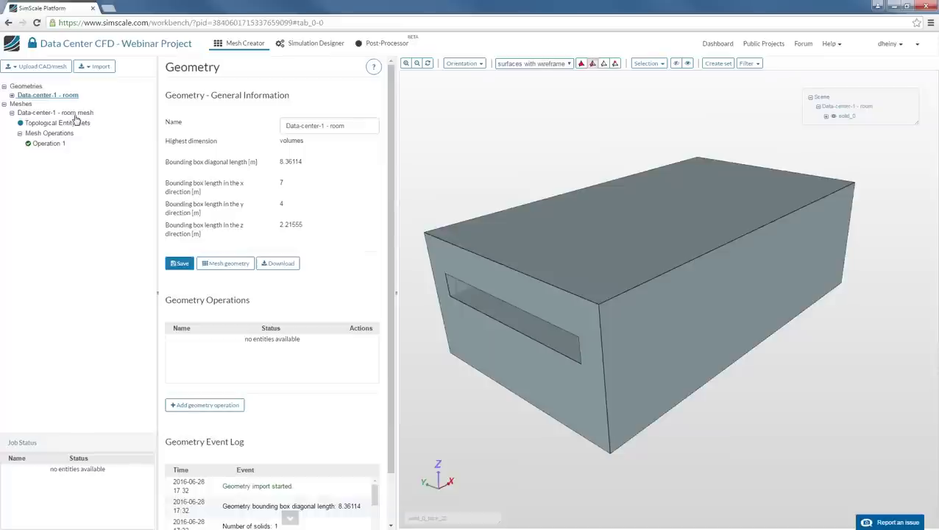
left_click(45, 144)
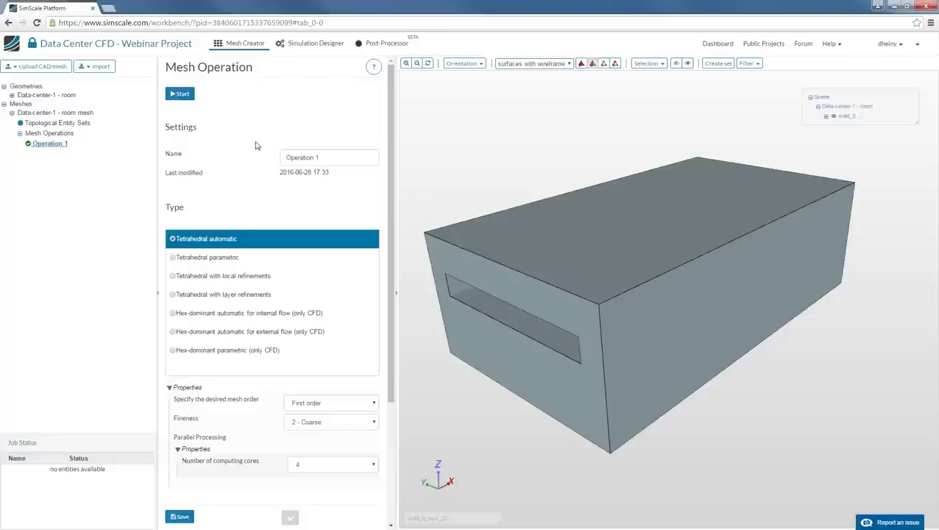
Check the room geometry's actions, then return to Operation 1's Tetrahedral, 2 - Coarse settings.
right_click(57, 96)
left_click(98, 134)
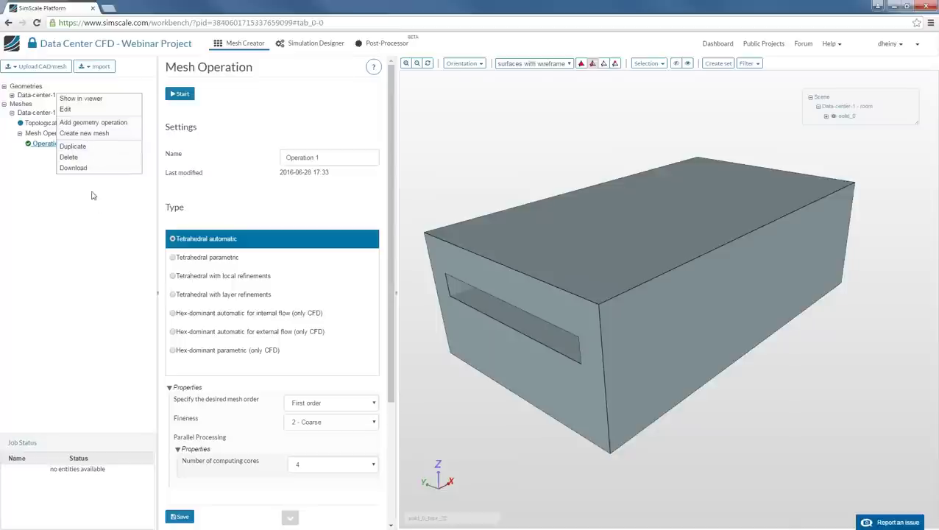
left_click(19, 125)
left_click(12, 96)
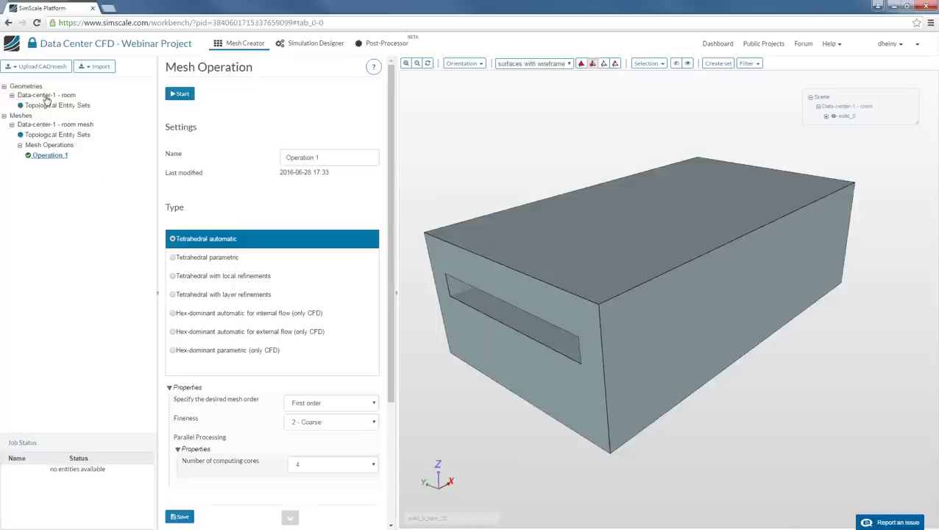
right_click(45, 97)
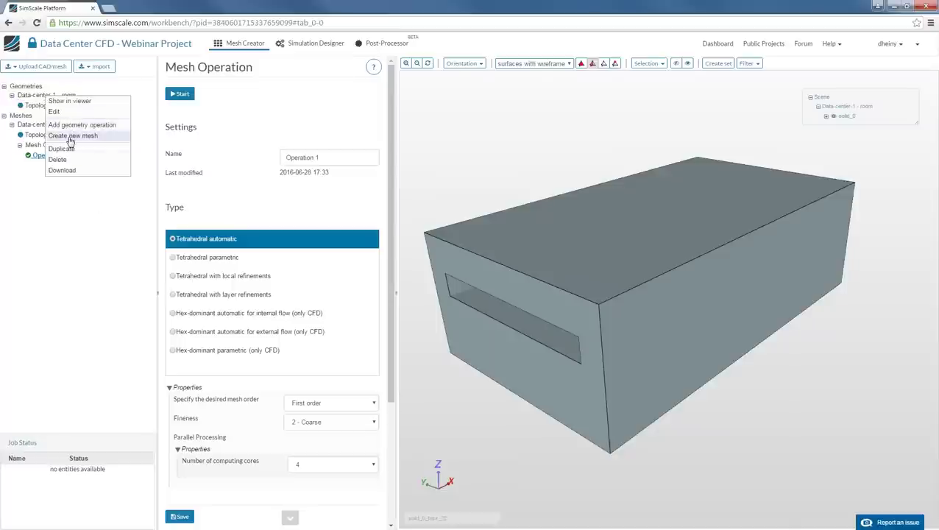
left_click(39, 97)
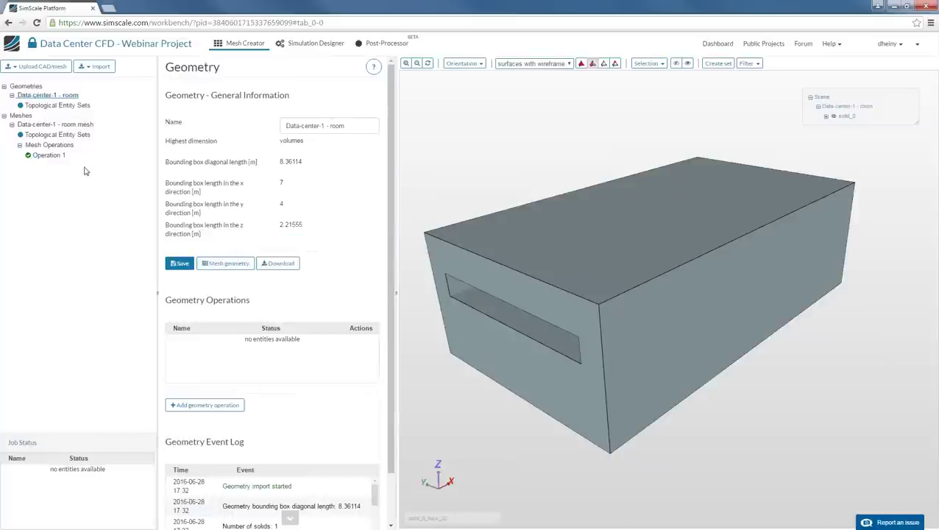
left_click(59, 157)
mouse_move(391, 158)
left_mouse_down()
mouse_move(394, 297)
mouse_move(393, 157)
left_mouse_up()
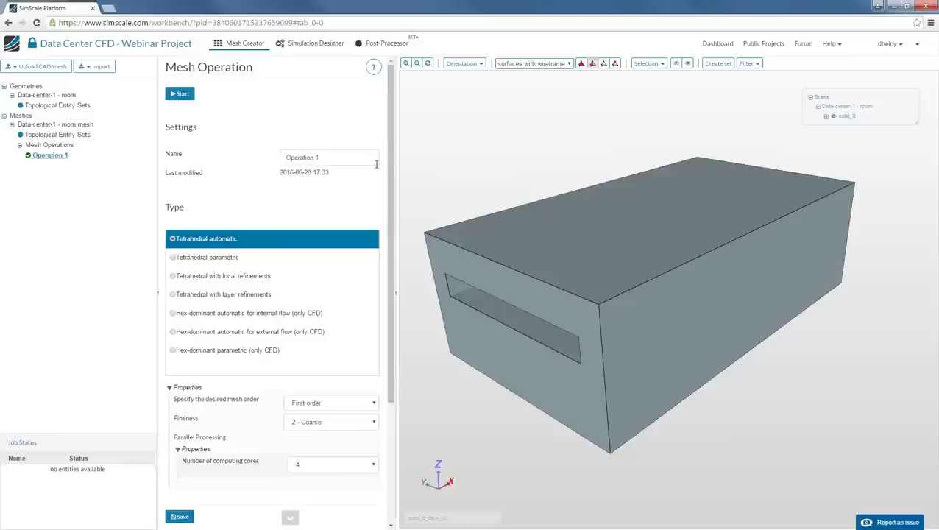
Choose 'Hex-dominant automatic for internal flow (only CFD)' as Operation 1's mesh type.
scroll(393, 259, "down", 3)
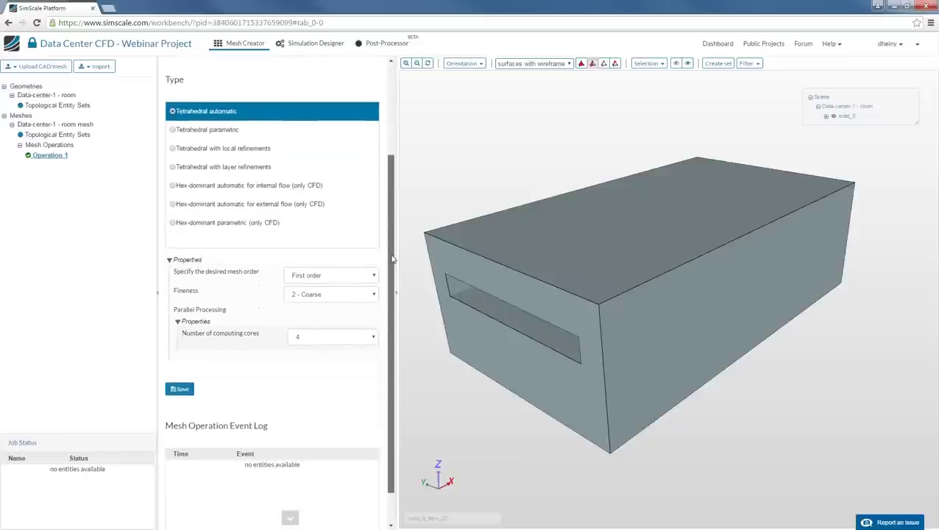
left_click_drag(393, 259, 394, 249)
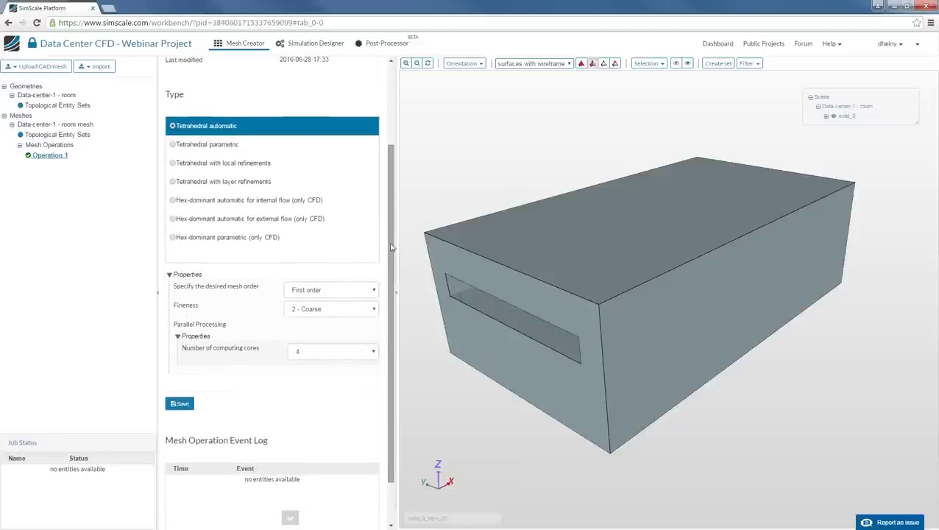
left_click(351, 201)
left_click_drag(392, 214, 392, 217)
Inspect the room in wireframe to see the racks, then return to shaded-with-edges display.
left_click_drag(576, 336, 627, 361)
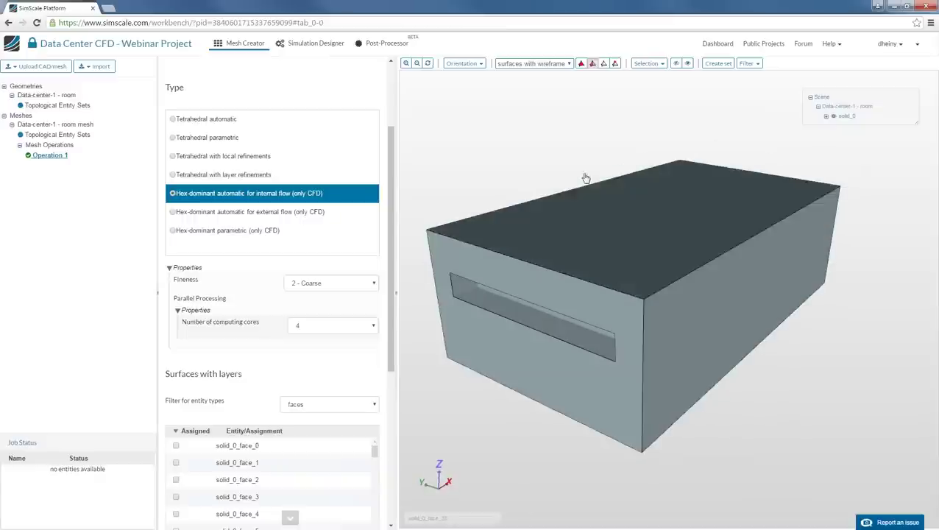
left_click(557, 64)
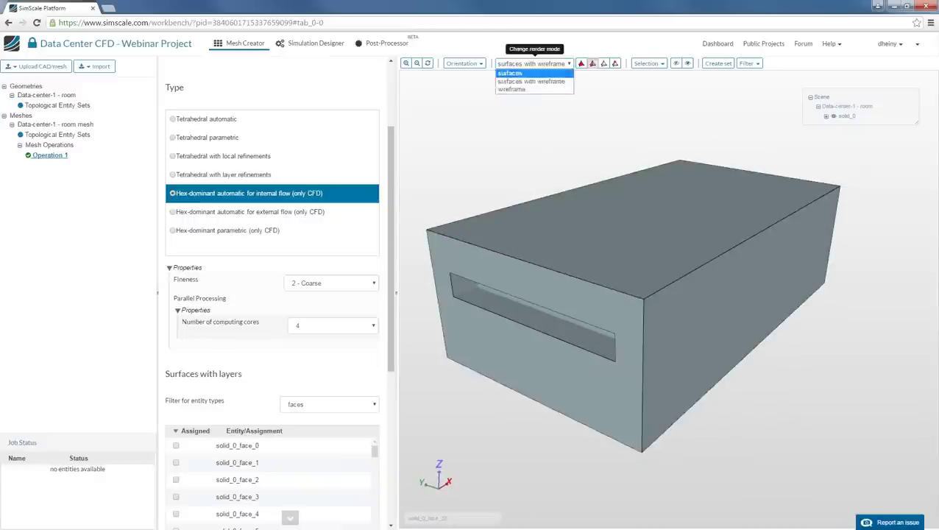
left_click(551, 89)
mouse_move(567, 116)
left_mouse_down()
mouse_move(547, 98)
mouse_move(603, 195)
mouse_move(596, 121)
mouse_move(627, 253)
mouse_move(679, 314)
mouse_move(600, 334)
mouse_move(734, 249)
left_mouse_up()
left_click(525, 64)
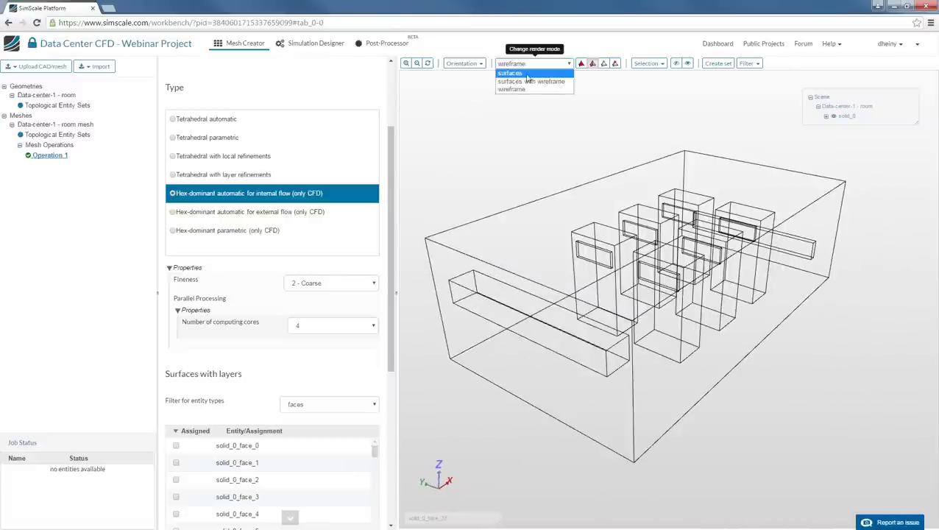
left_click(527, 80)
left_click(525, 65)
left_click(524, 87)
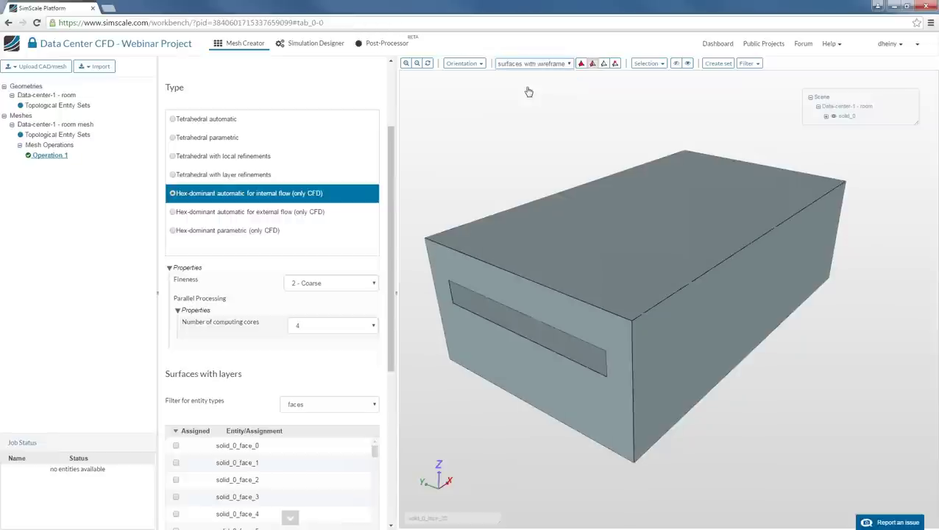
left_click_drag(540, 178, 538, 150)
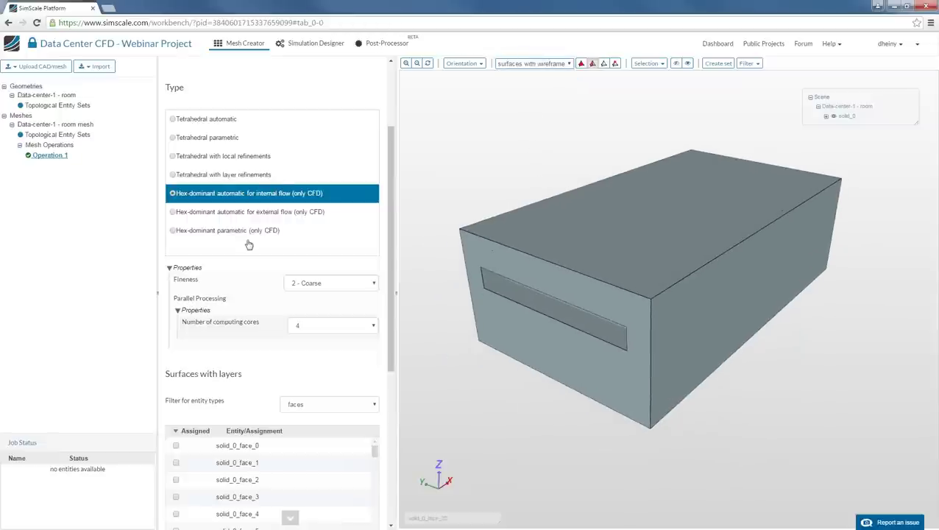
left_click_drag(548, 244, 604, 247)
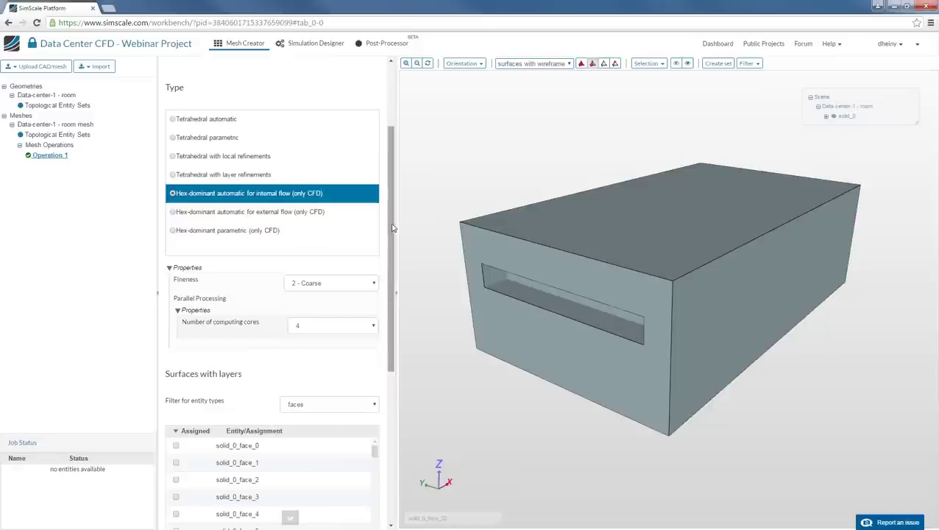
Keep the mesh fineness at 2 - Coarse.
left_click(367, 285)
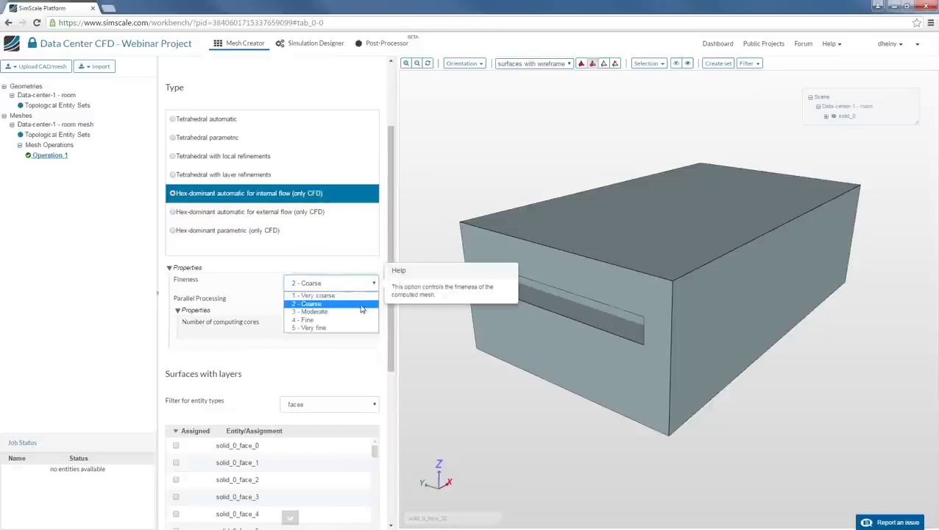
left_click(361, 305)
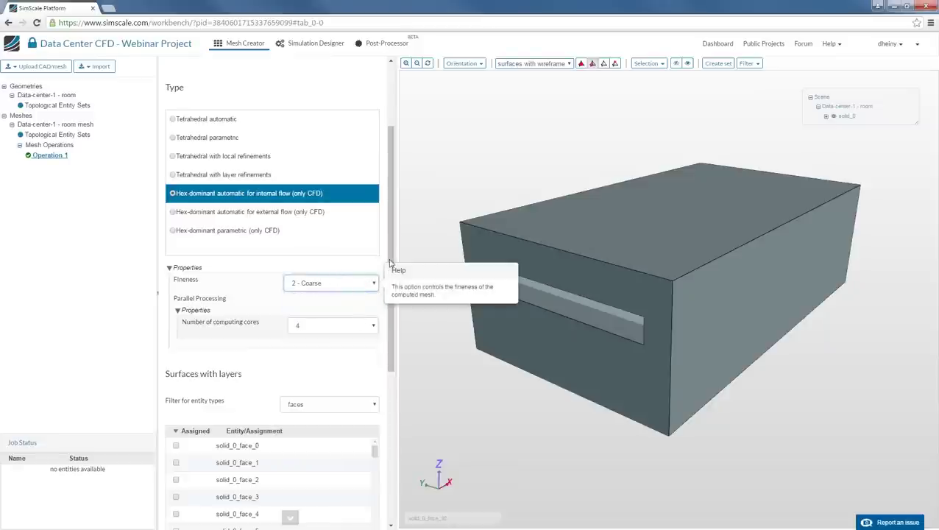
scroll(393, 254, "down", 2)
scroll(383, 273, "up", 3)
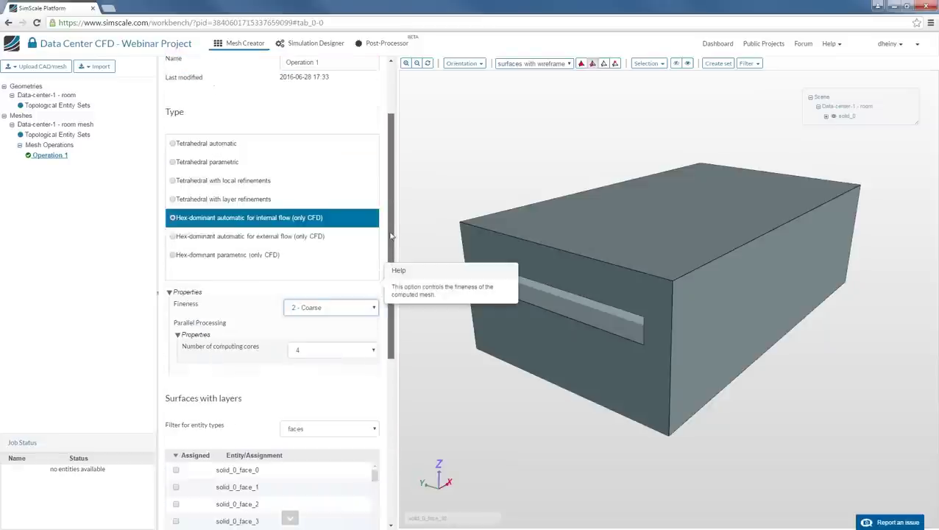
scroll(387, 282, "down", 1)
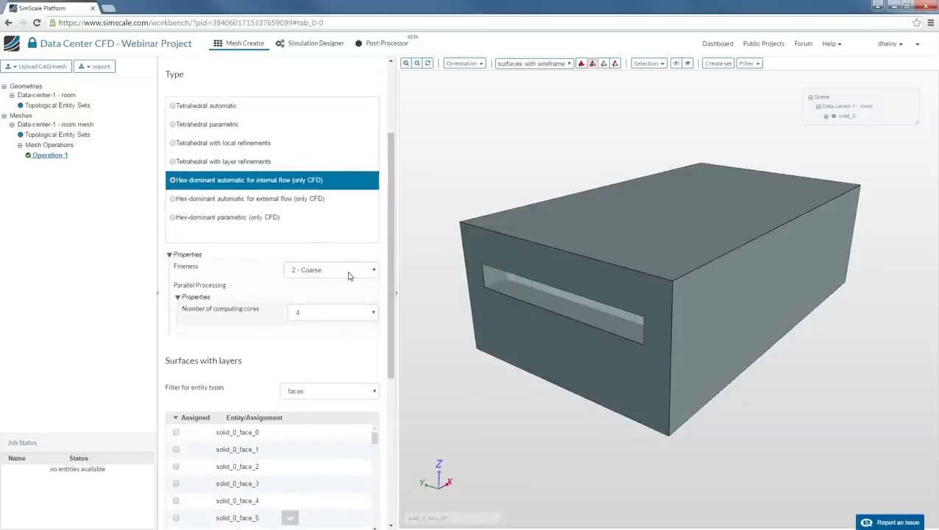
scroll(328, 282, "down", 1)
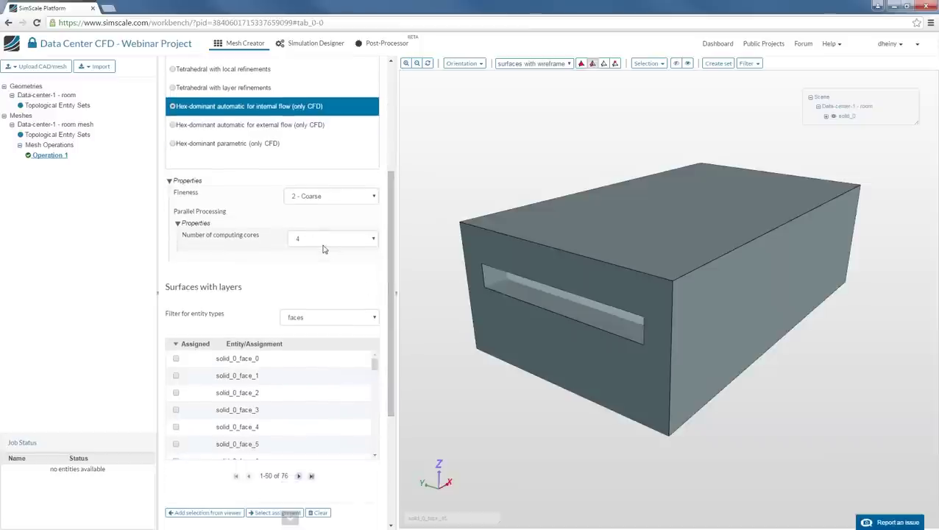
Keep 4 computing cores and filter the layer-surface entities to faces.
left_click(341, 244)
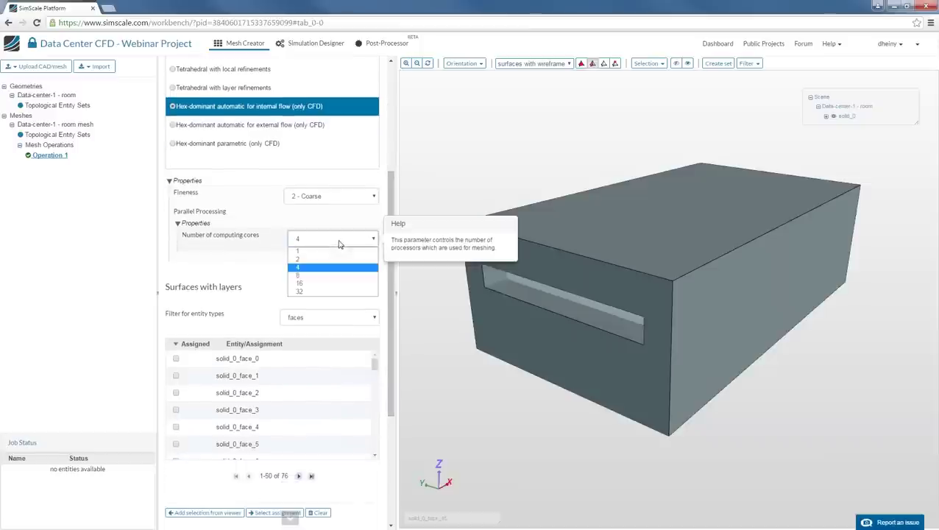
left_click(382, 234)
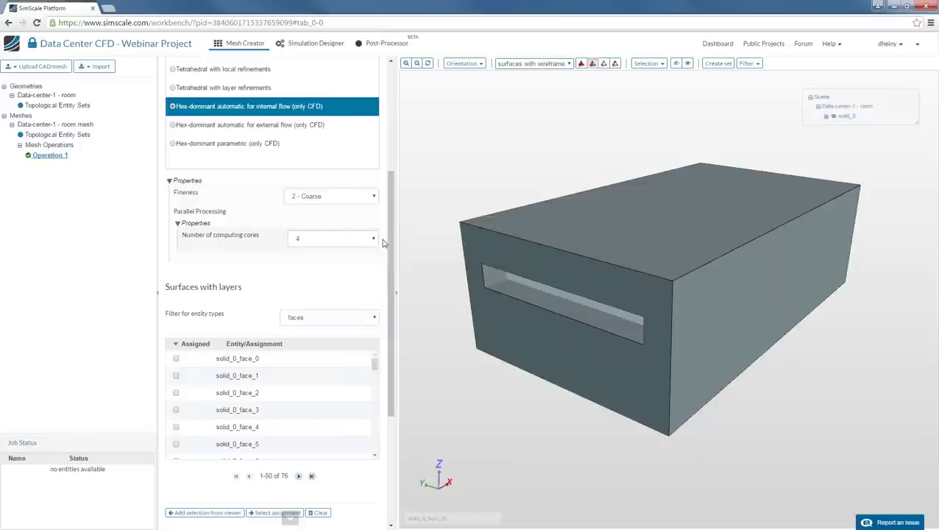
scroll(391, 228, "down", 1)
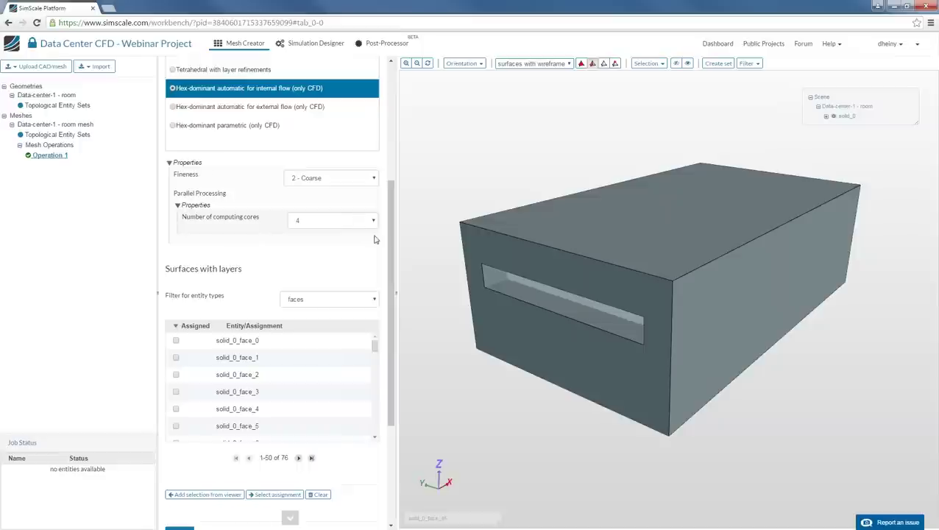
scroll(391, 247, "down", 3)
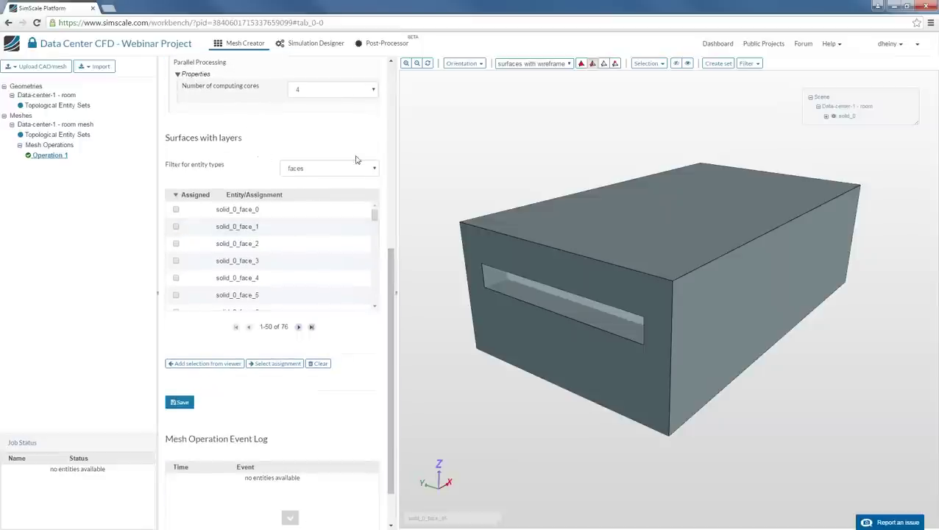
scroll(391, 226, "up", 2)
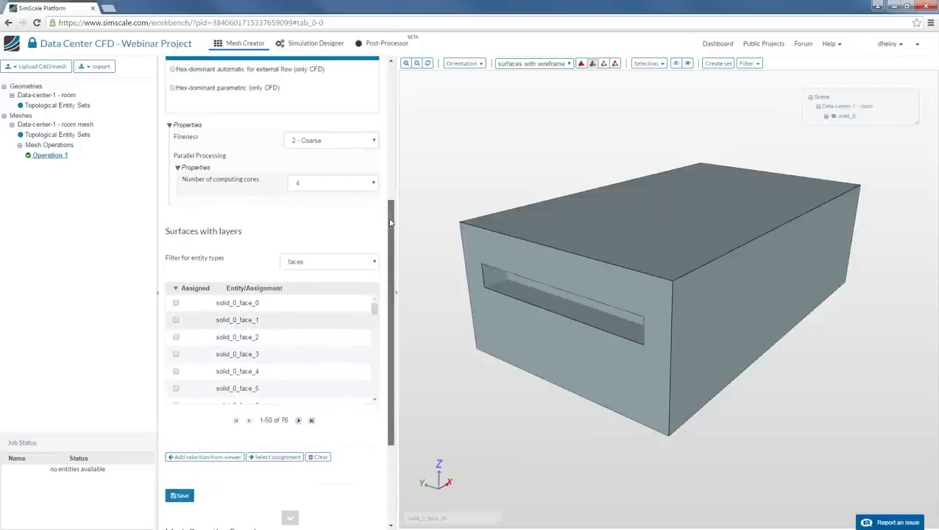
mouse_move(434, 218)
left_mouse_down()
mouse_move(434, 208)
mouse_move(440, 220)
left_mouse_up()
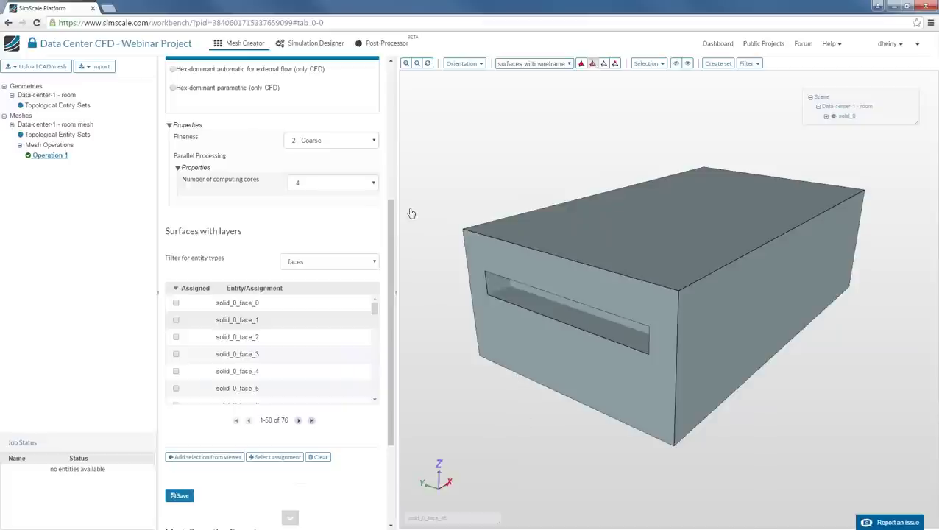
left_click_drag(393, 224, 392, 237)
scroll(392, 236, "up", 1)
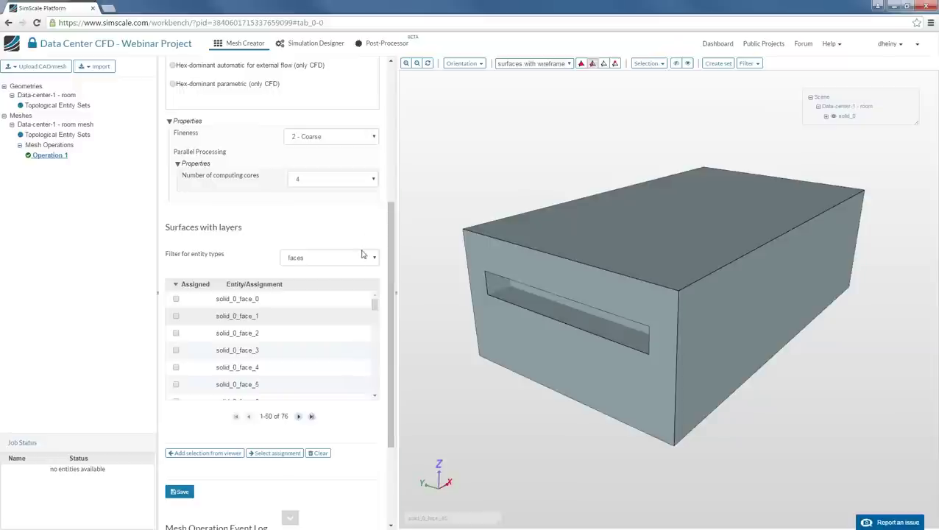
Hide the room's top face to see inside.
left_click(714, 195)
left_click(648, 63)
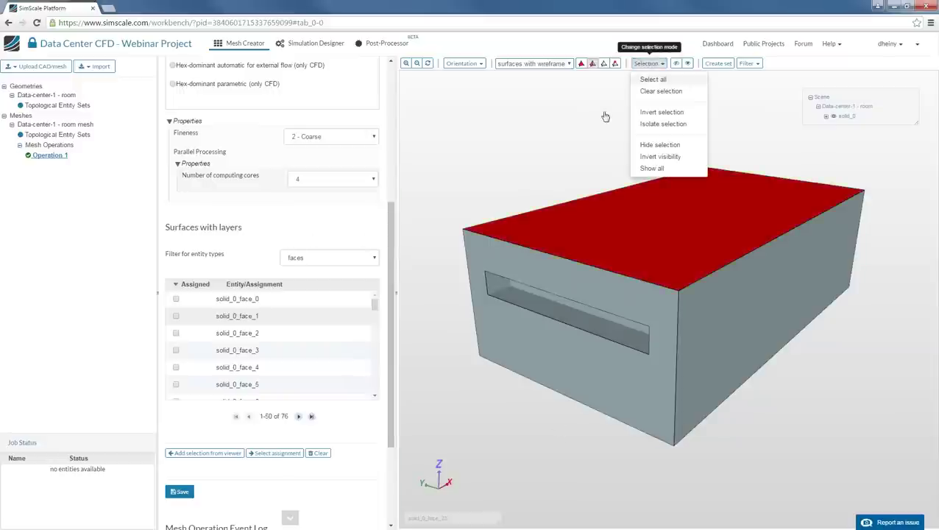
left_click(677, 64)
left_click_drag(651, 131, 622, 296)
Select the front-wall slot face and the front slot faces of all six servers.
left_click(620, 299)
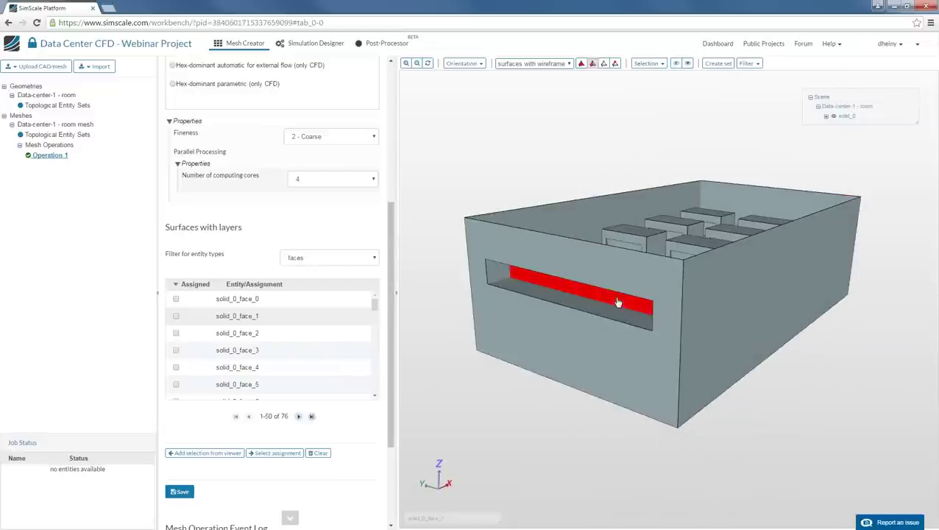
left_click_drag(566, 151, 637, 267)
left_click(636, 265)
left_click(694, 285)
left_click(718, 254)
left_click(666, 233)
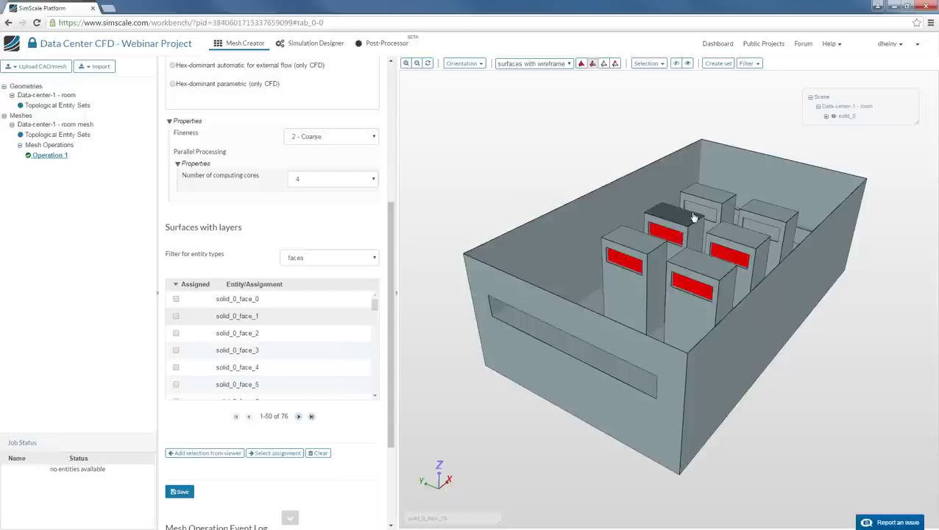
left_click(698, 212)
left_click(751, 222)
Orbit the room from several angles to check the selected slot faces.
left_click_drag(822, 336, 624, 327)
left_click_drag(891, 342, 833, 267)
left_click_drag(864, 389, 828, 252)
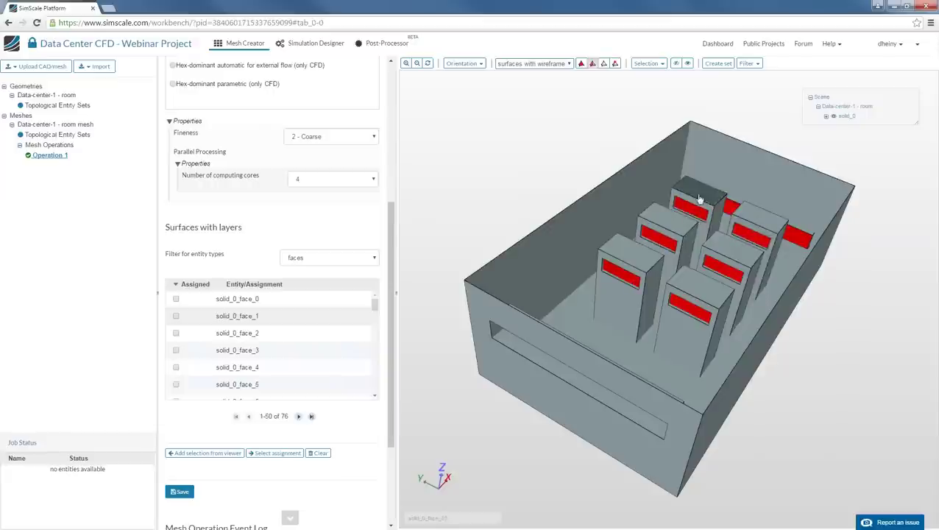
left_click_drag(712, 303, 481, 200)
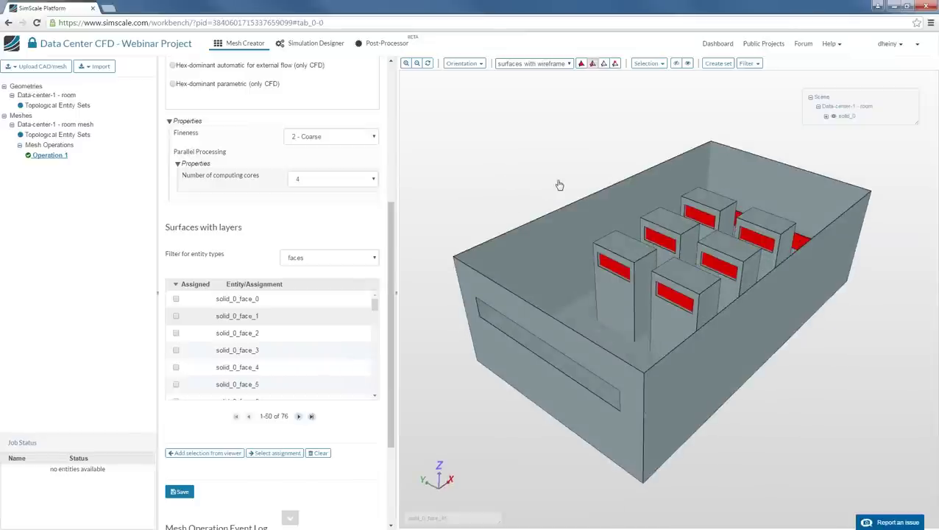
left_click_drag(544, 179, 534, 177)
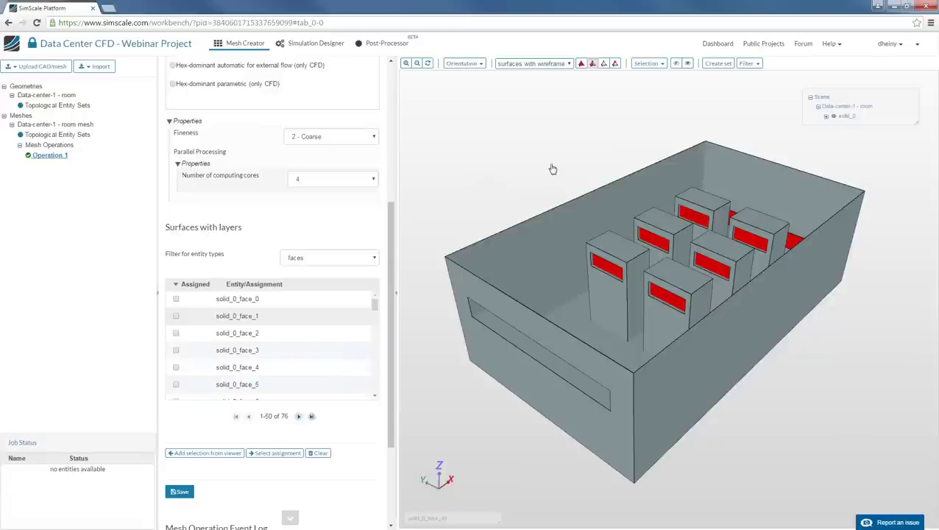
left_click_drag(526, 132, 516, 151)
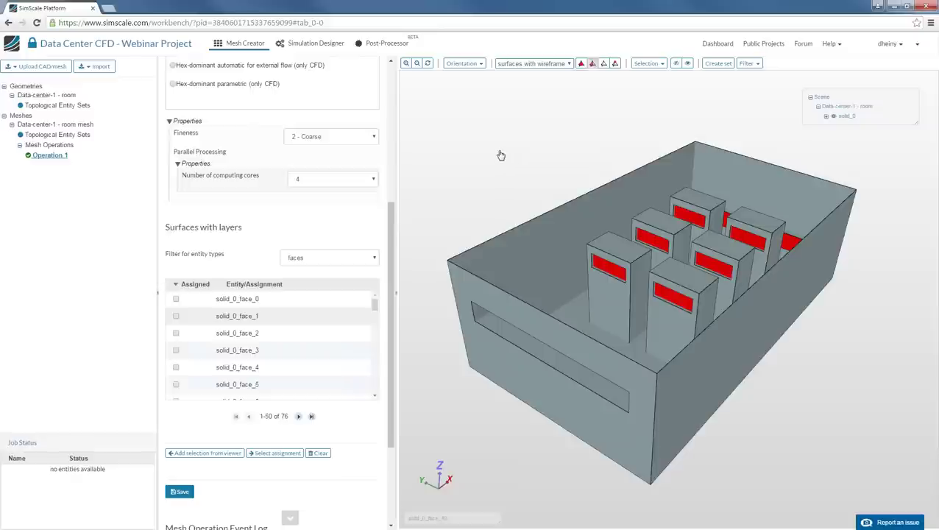
Invert visibility and selection, then add all non-slot faces as layer surfaces and save.
right_click(503, 156)
left_click(506, 212)
right_click(490, 157)
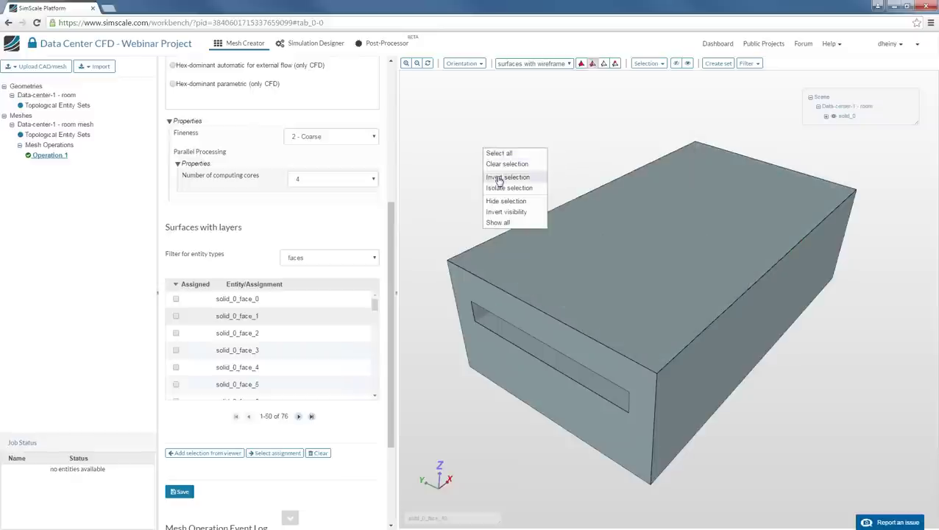
left_click(499, 180)
left_click_drag(495, 182, 660, 145)
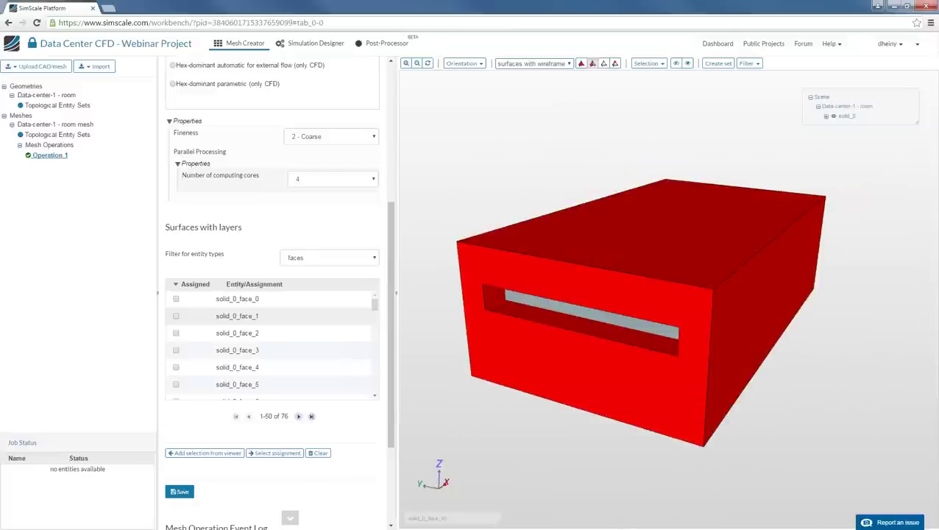
left_click(205, 453)
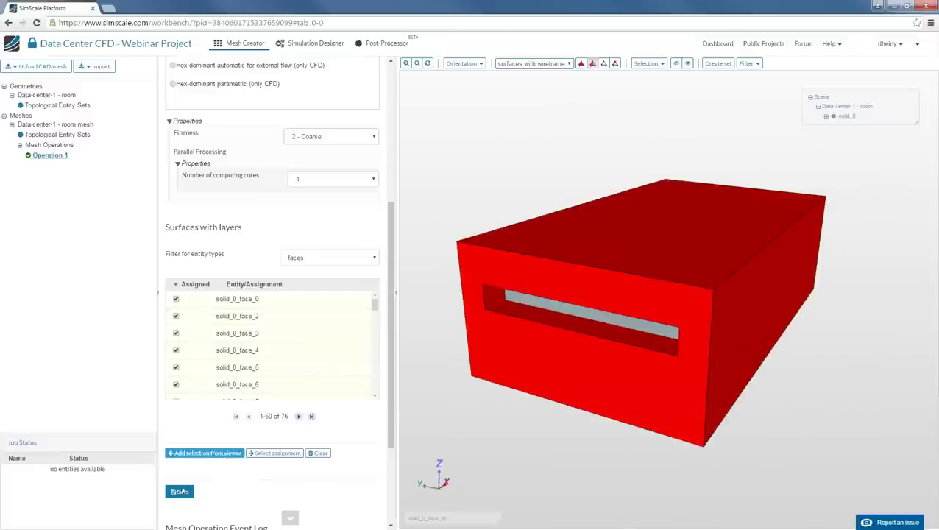
left_click(181, 491)
Start the Operation 1 meshing run and confirm.
left_click_drag(507, 207, 645, 290)
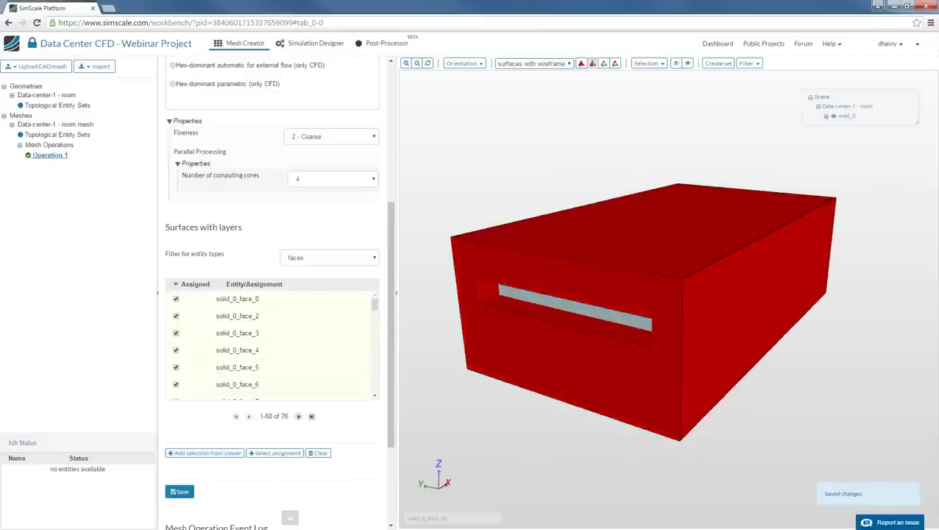
scroll(273, 295, "up", 4)
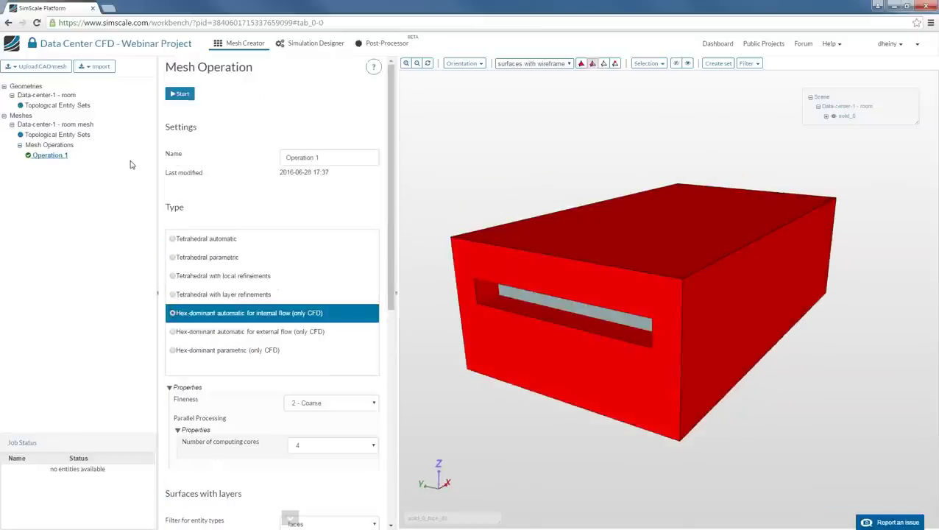
left_click(180, 94)
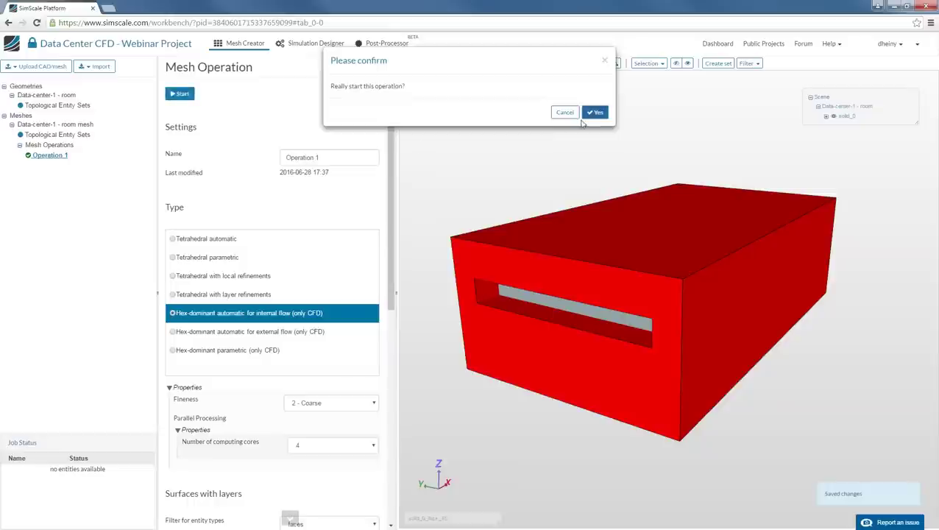
left_click(595, 112)
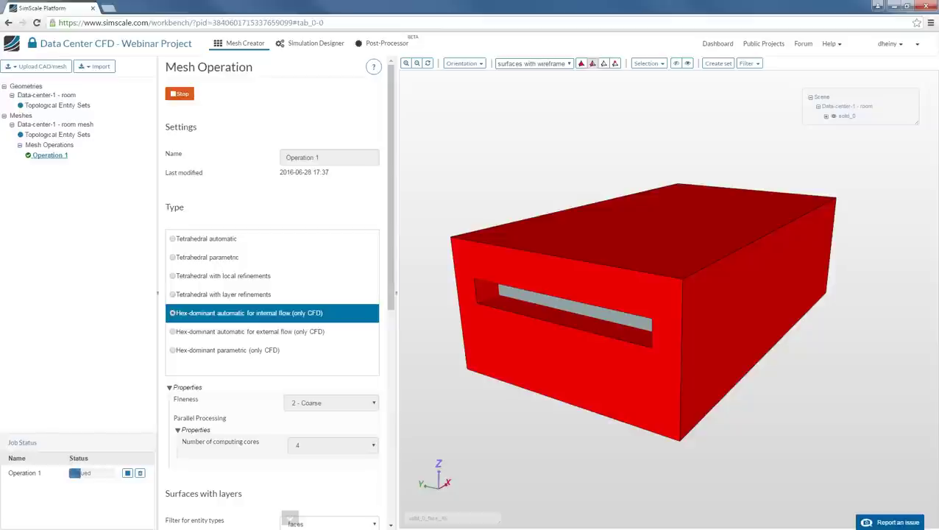
Duplicate the room mesh with fineness 3 - Moderate and name its operation Operation 2.
right_click(51, 125)
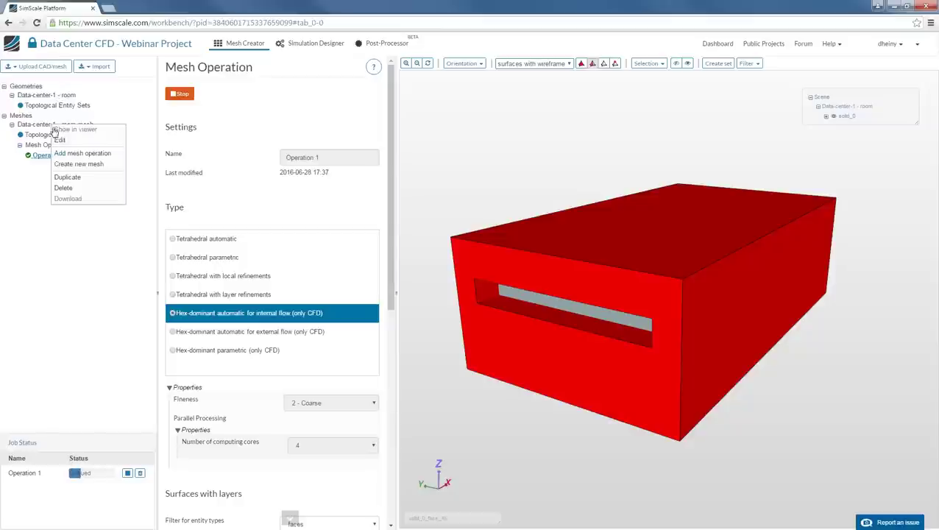
left_click(67, 178)
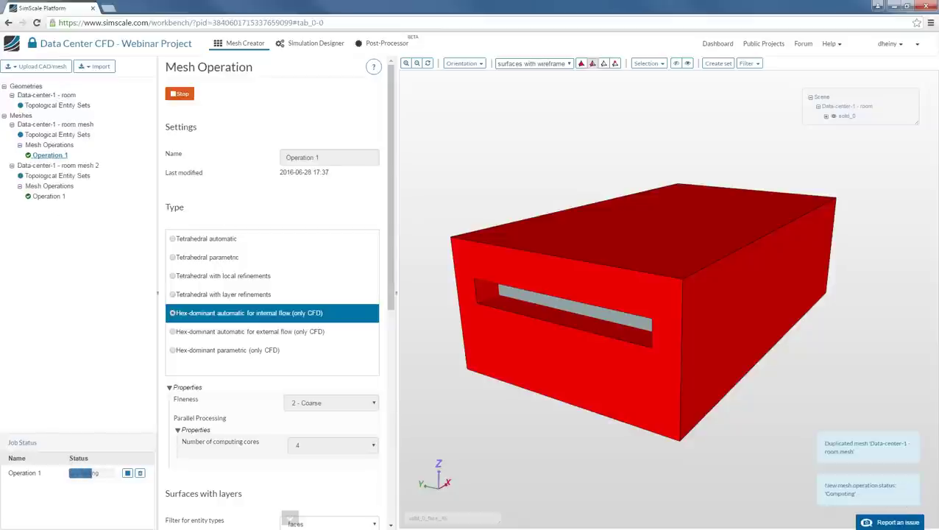
left_click(331, 403)
left_click(317, 430)
left_click(329, 159)
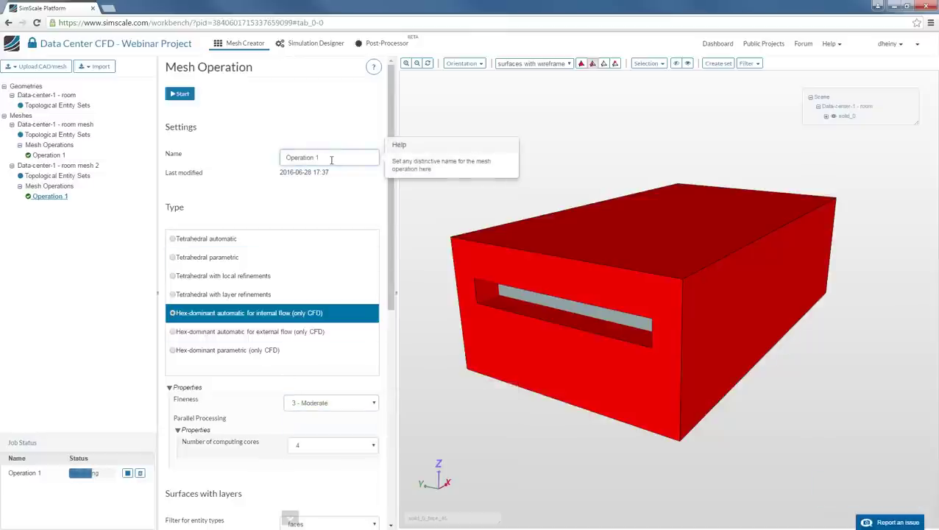
key("Return")
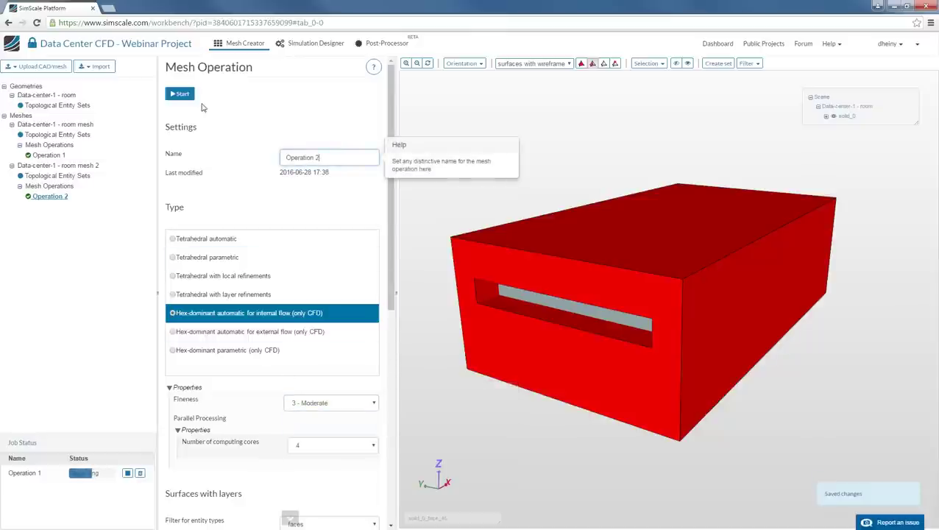
Start meshing Operation 2 and confirm.
left_click(180, 93)
left_click(603, 114)
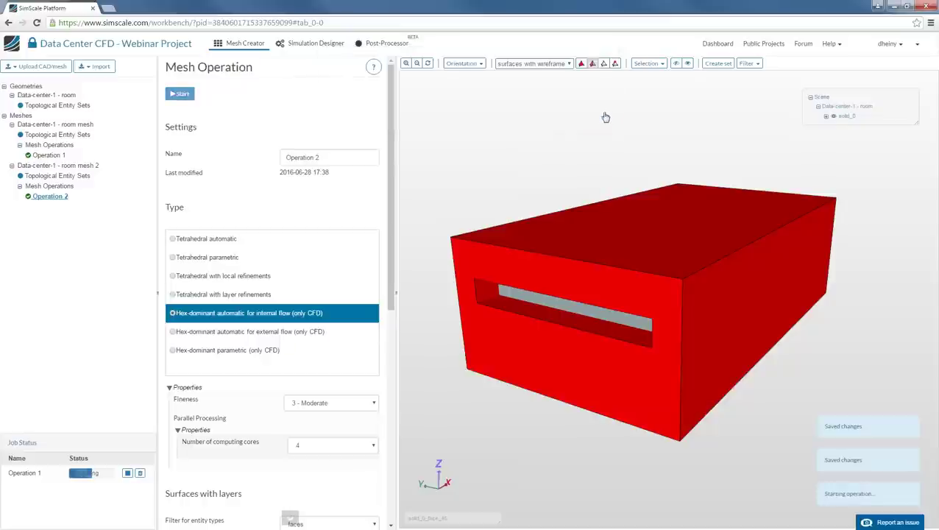
mouse_move(544, 168)
left_mouse_down()
mouse_move(545, 186)
mouse_move(544, 116)
mouse_move(542, 176)
left_mouse_up()
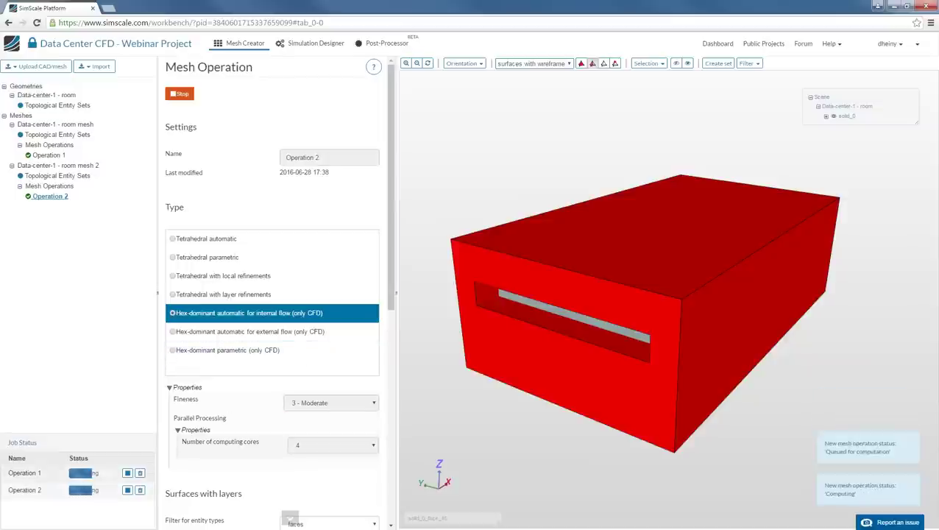
mouse_move(391, 111)
left_mouse_down()
mouse_move(391, 206)
mouse_move(407, 117)
left_mouse_up()
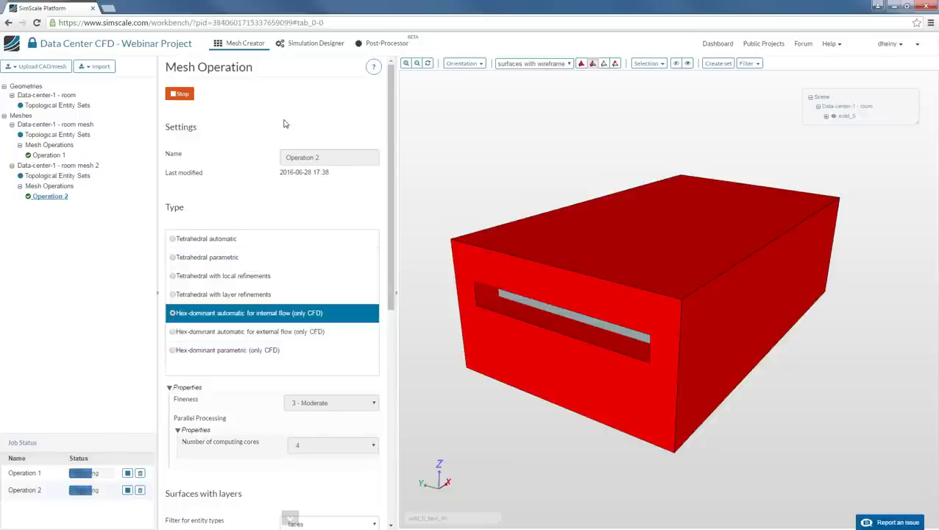
left_click_drag(488, 170, 477, 188)
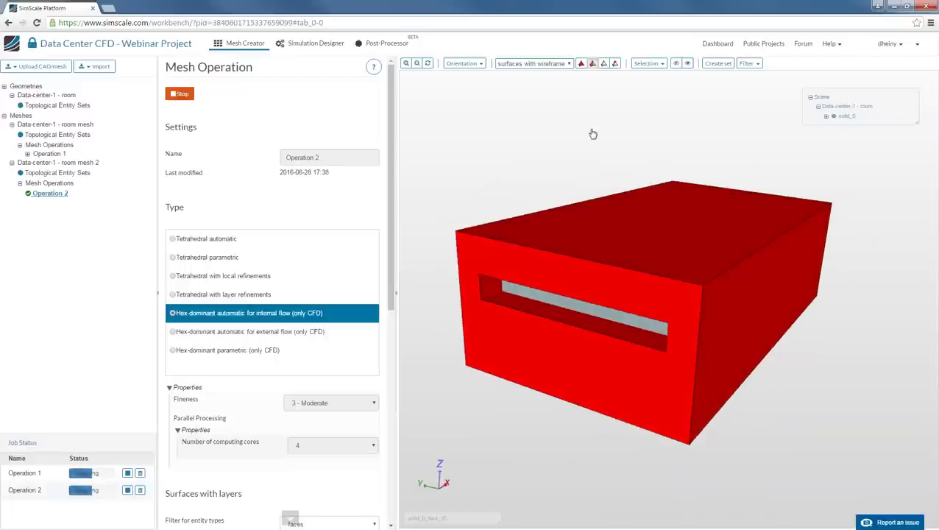
Open Data Center CFD 2 from the dashboard and display its Data-center-1 - room mesh.
left_click(715, 44)
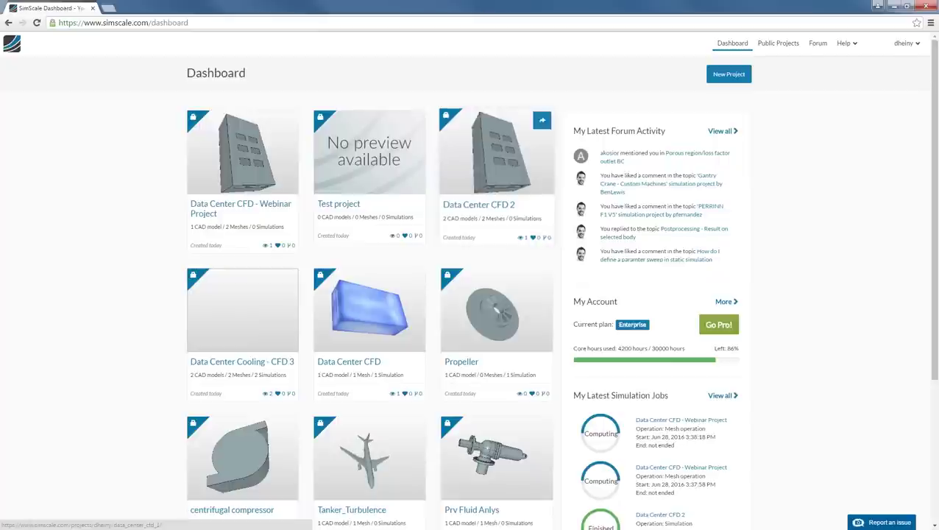
left_click(543, 122)
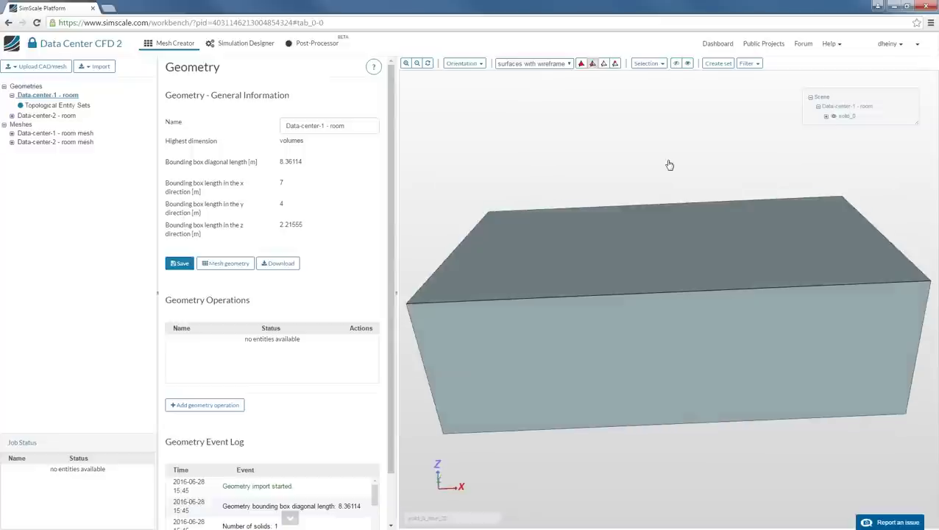
left_click_drag(569, 201, 700, 184)
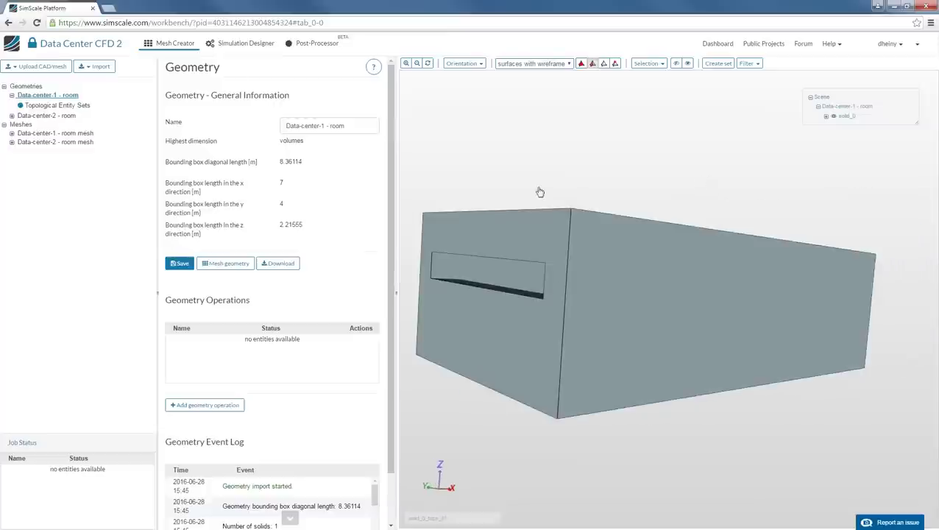
left_click(59, 133)
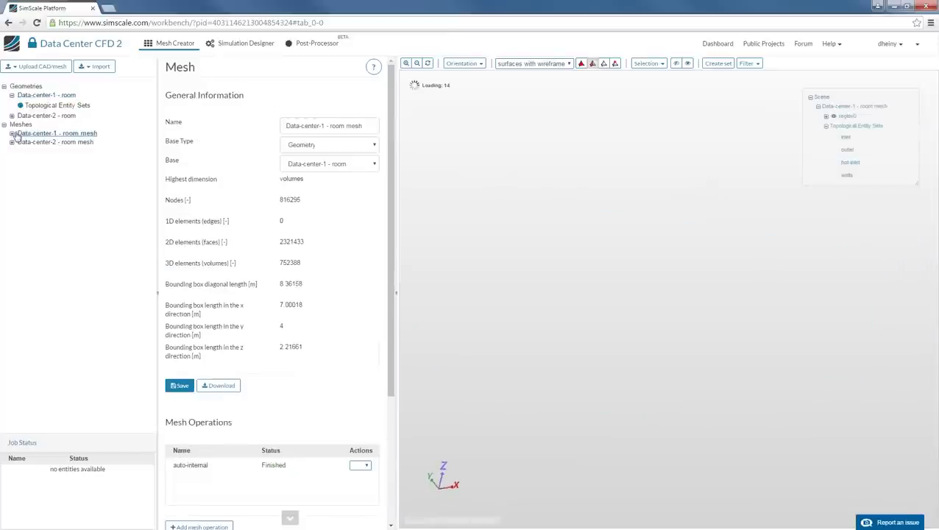
left_click(50, 162)
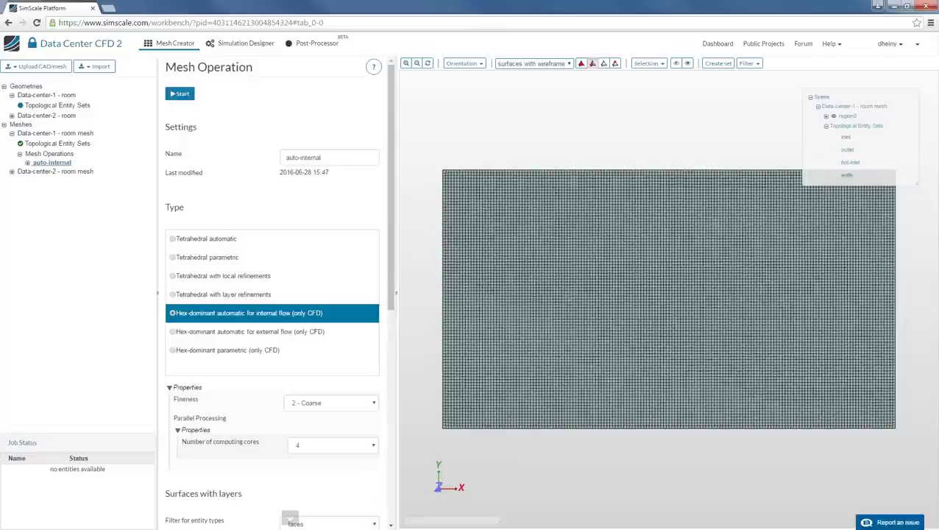
scroll(385, 204, "down", 1)
mouse_move(386, 203)
left_mouse_down()
mouse_move(393, 373)
mouse_move(387, 202)
left_mouse_up()
left_click_drag(675, 418, 663, 282)
left_click_drag(779, 282, 644, 293)
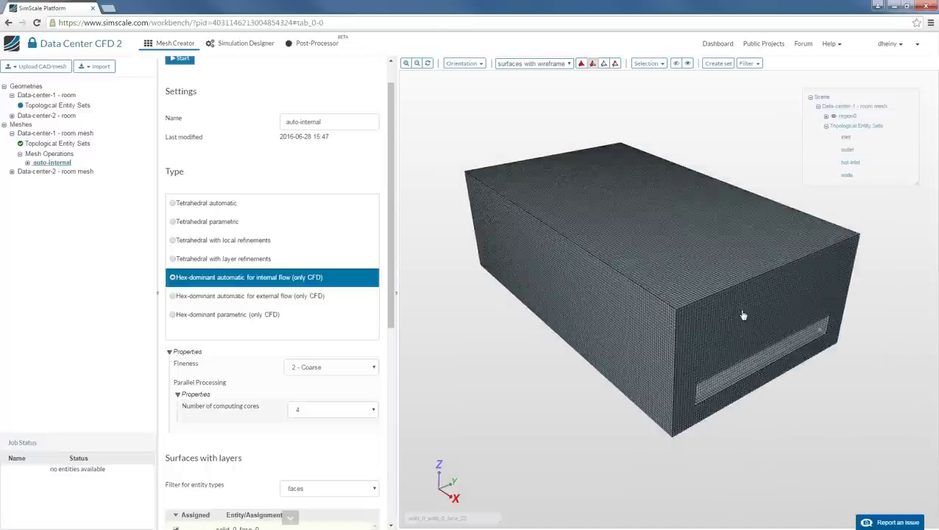
left_click_drag(788, 356, 728, 292)
scroll(727, 292, "up", 5)
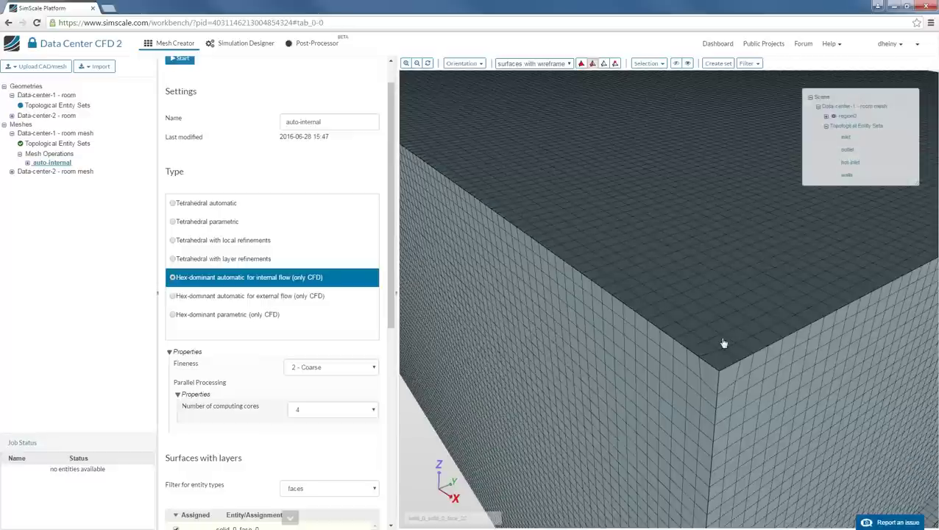
scroll(722, 373, "down", 5)
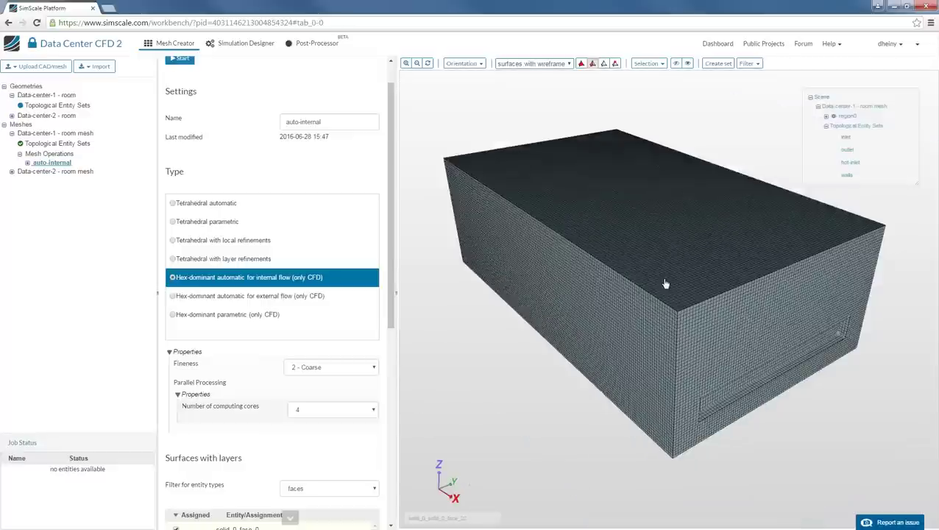
left_click_drag(541, 274, 722, 228)
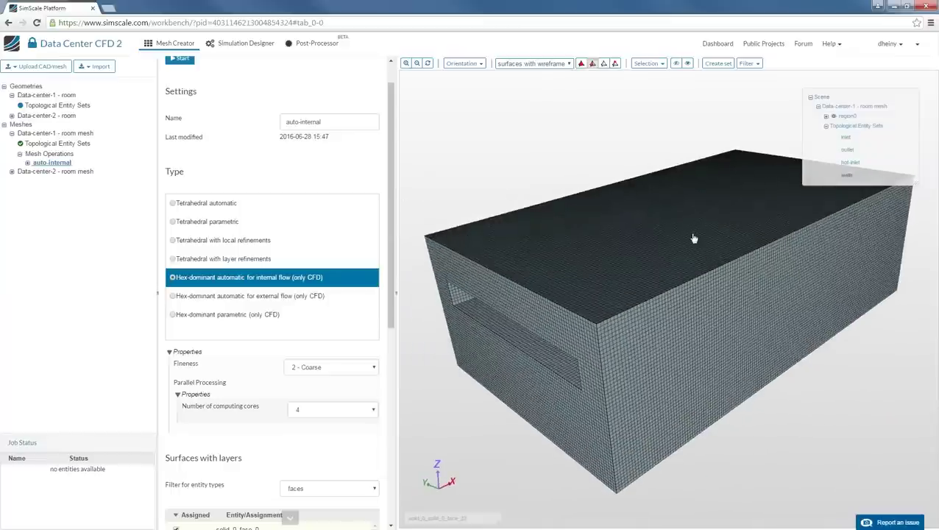
left_click_drag(705, 271, 542, 138)
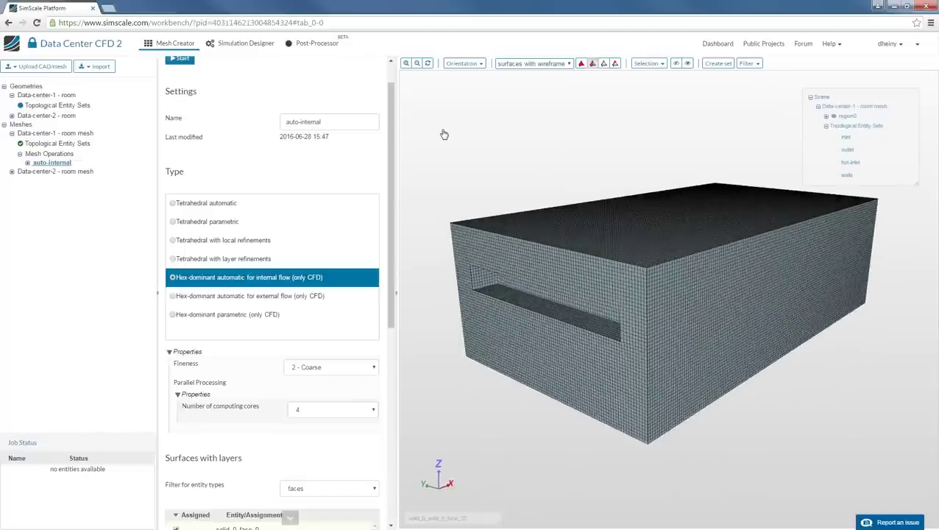
Add a new simulation in the Simulation Designer named steady-state-turbulent.
left_click(247, 44)
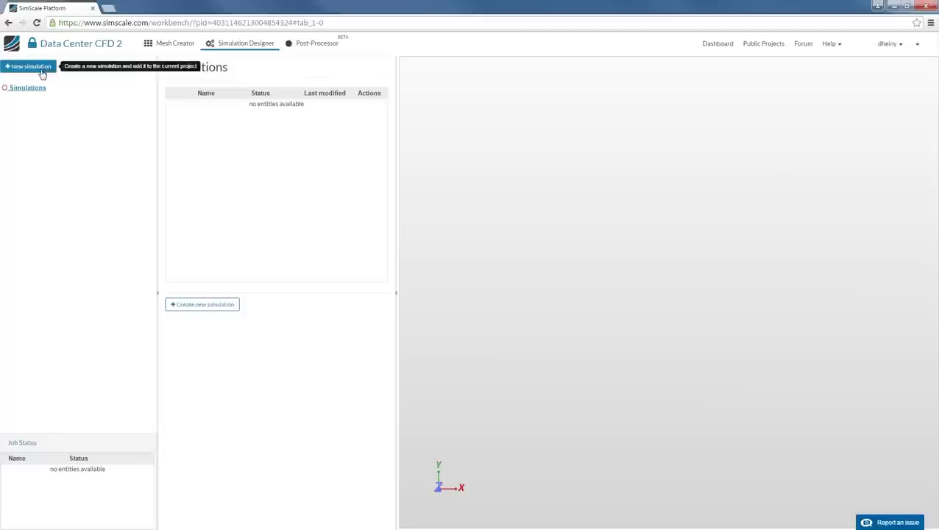
left_click(171, 44)
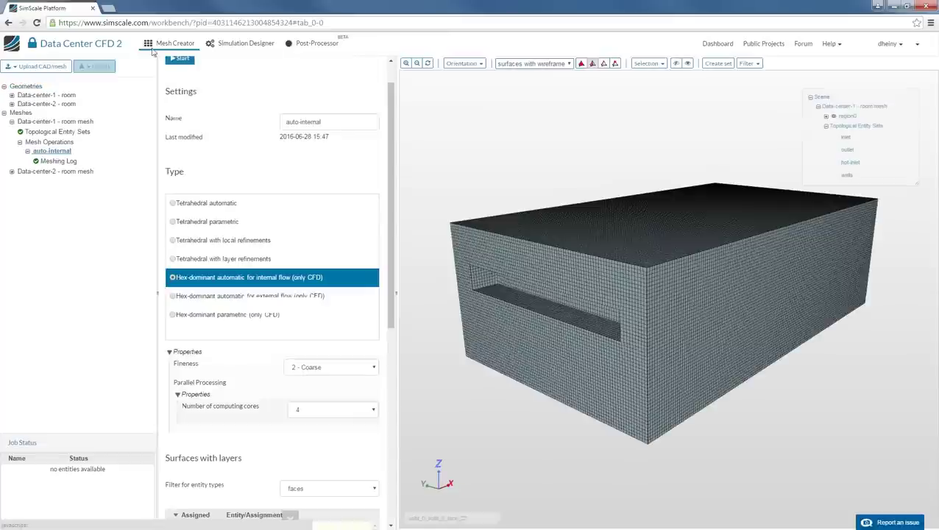
left_click(231, 46)
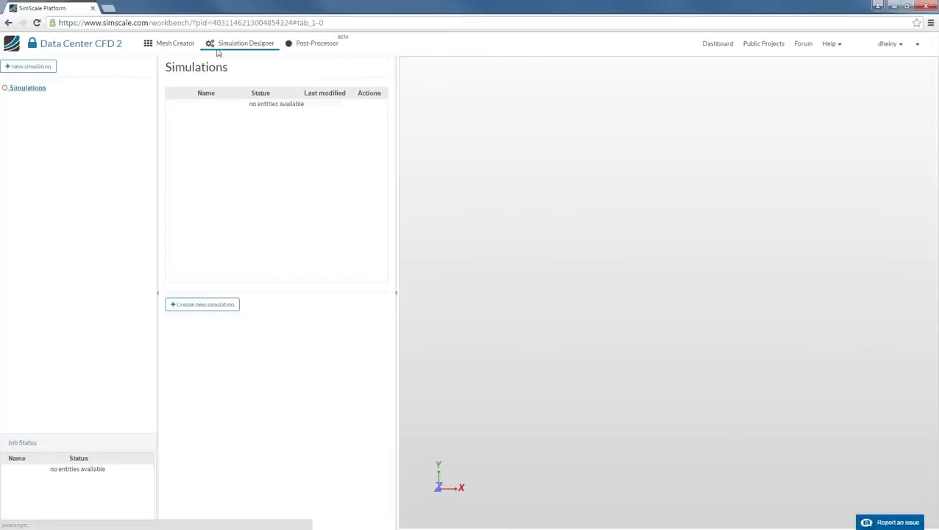
left_click(33, 67)
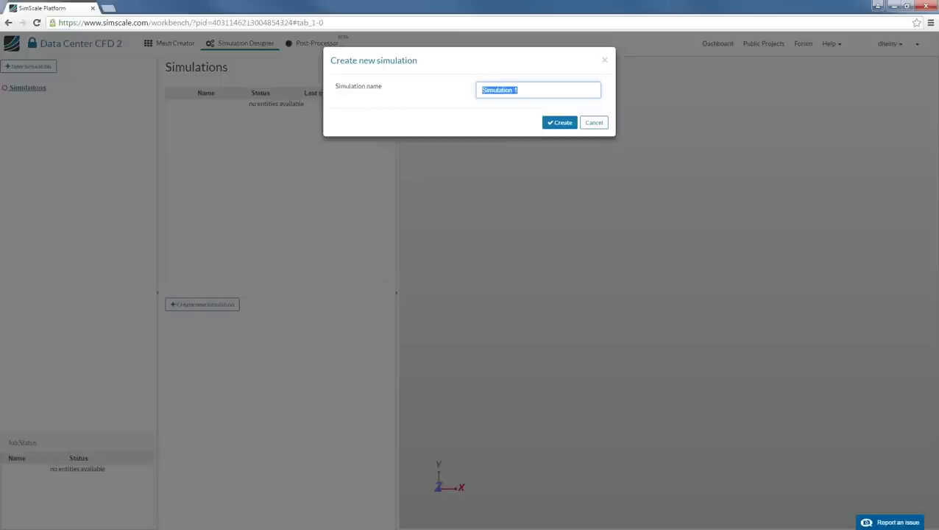
type("steady-state-turbulent")
Browse structural and thermostructural types, then pick Fluid dynamics > Natural convective heat transfer.
key("Return")
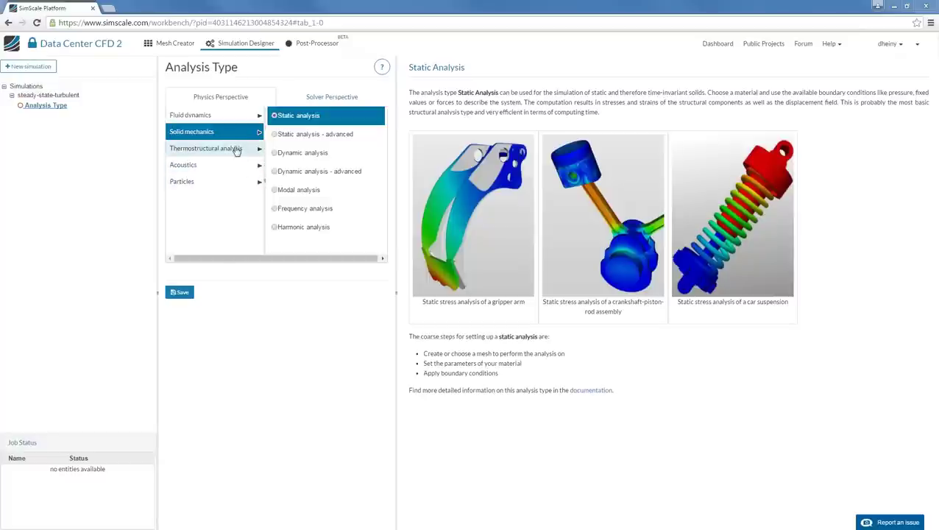
left_click(291, 138)
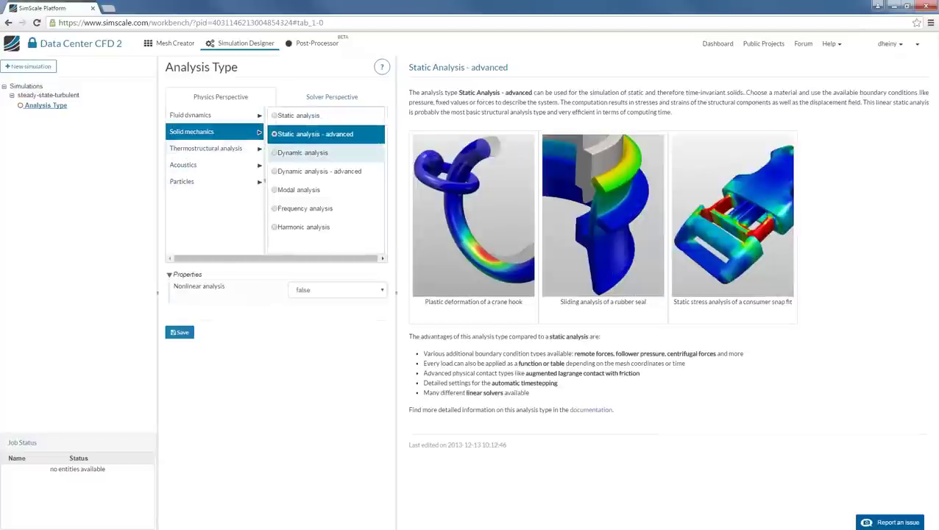
left_click(299, 153)
left_click(302, 173)
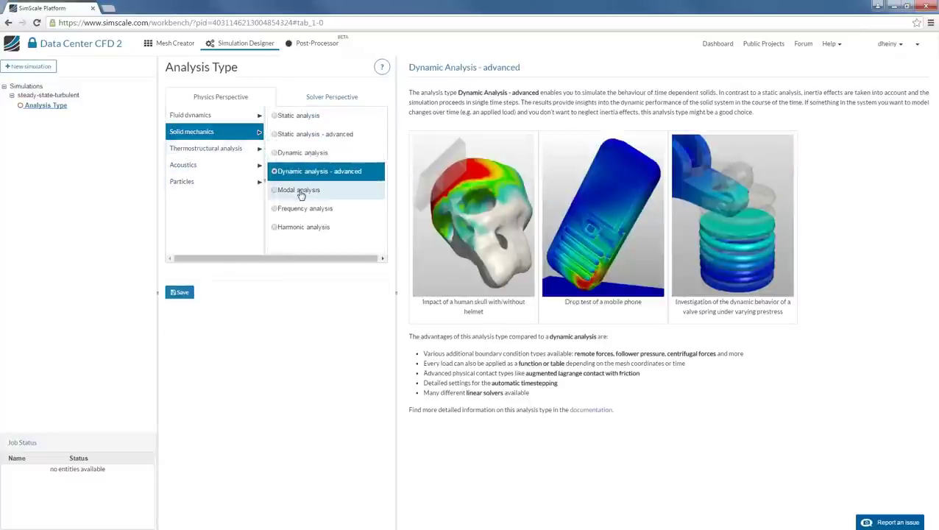
left_click(299, 191)
left_click(299, 209)
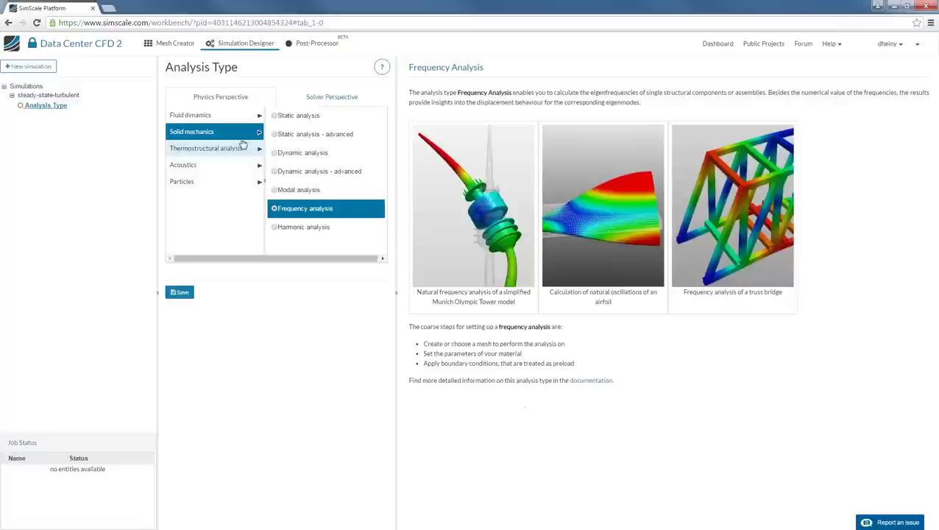
left_click(238, 147)
left_click(280, 122)
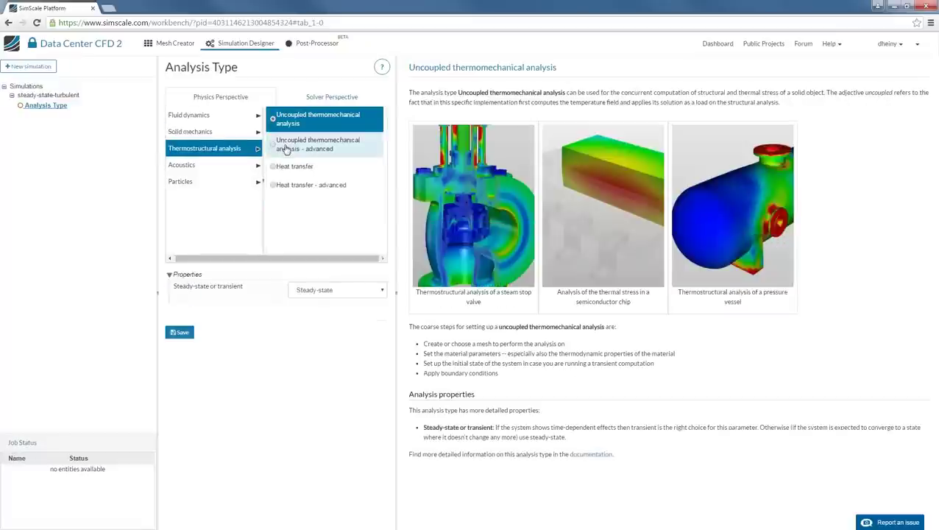
left_click(286, 147)
left_click(239, 116)
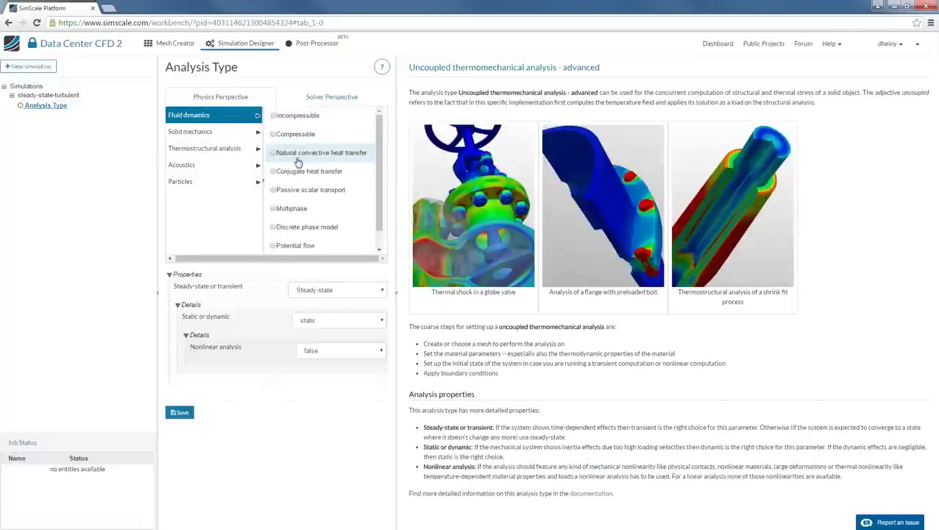
left_click(299, 159)
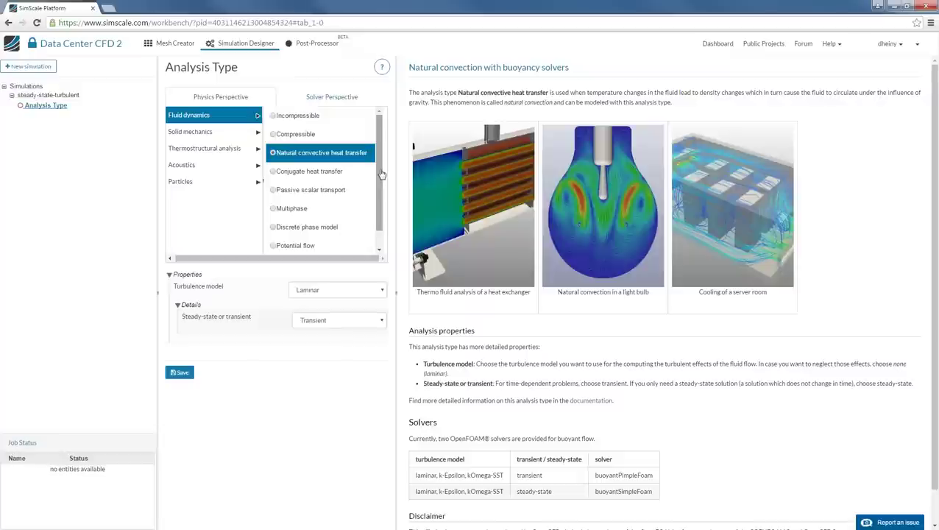
Set turbulence model to k-epsilon and solution to Steady-state, then save the analysis type.
left_click(356, 289)
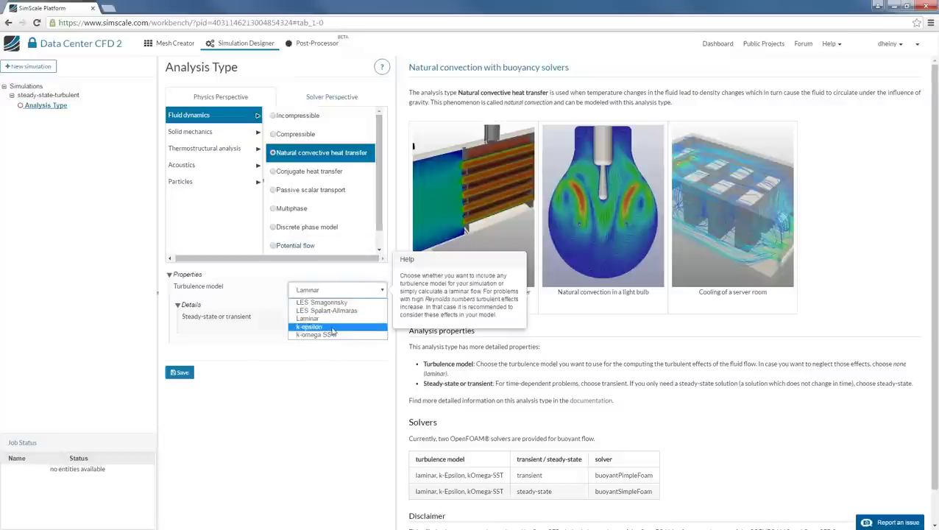
left_click(308, 318)
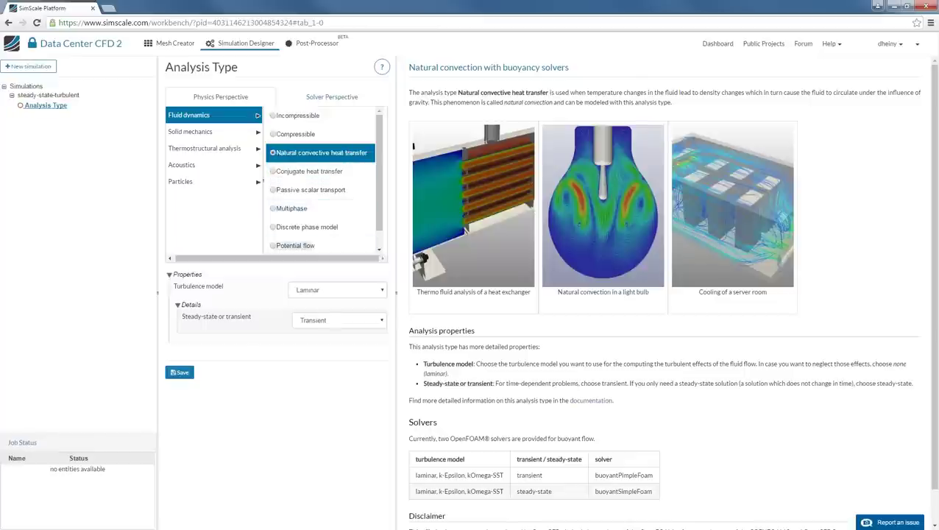
left_click(318, 291)
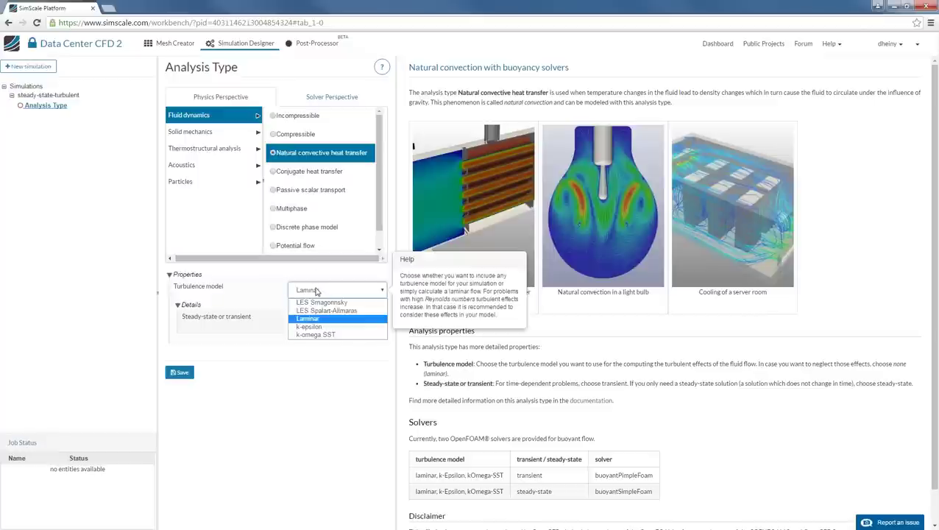
left_click(317, 335)
left_click(337, 290)
left_click(318, 328)
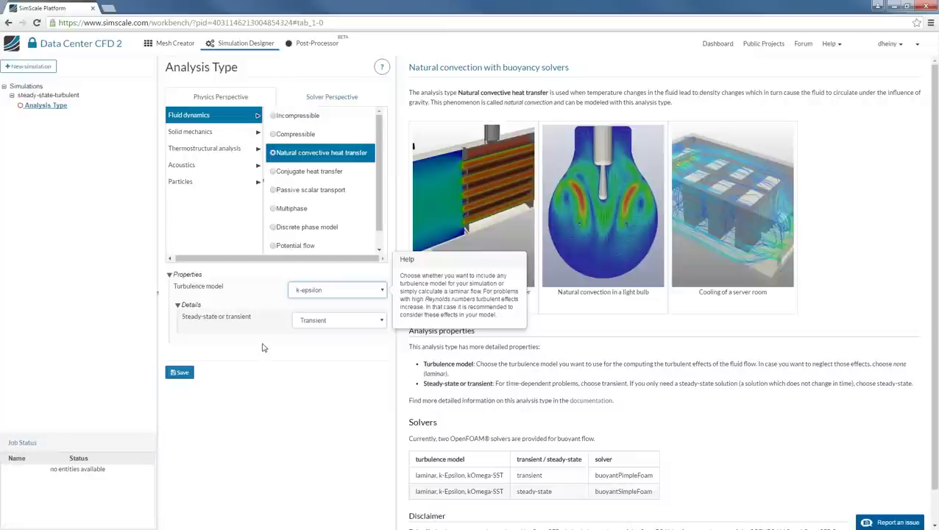
left_click(352, 321)
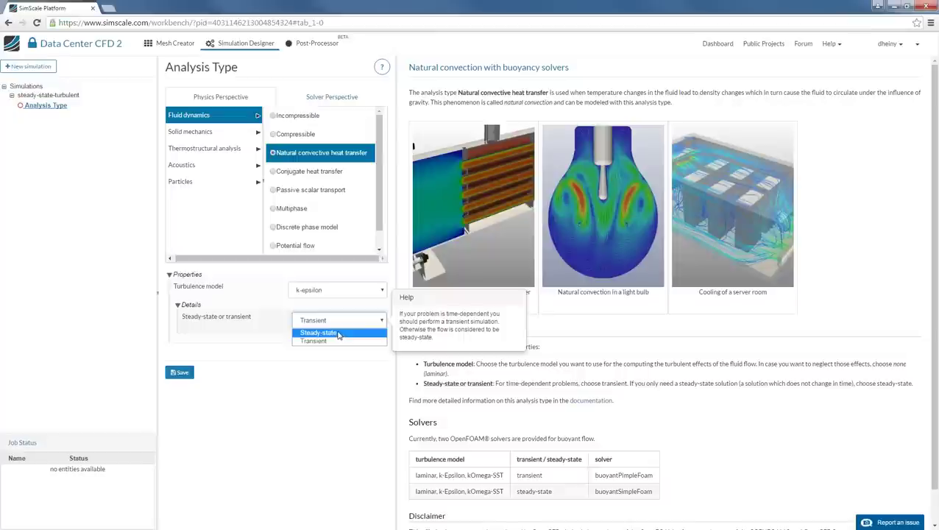
left_click(340, 335)
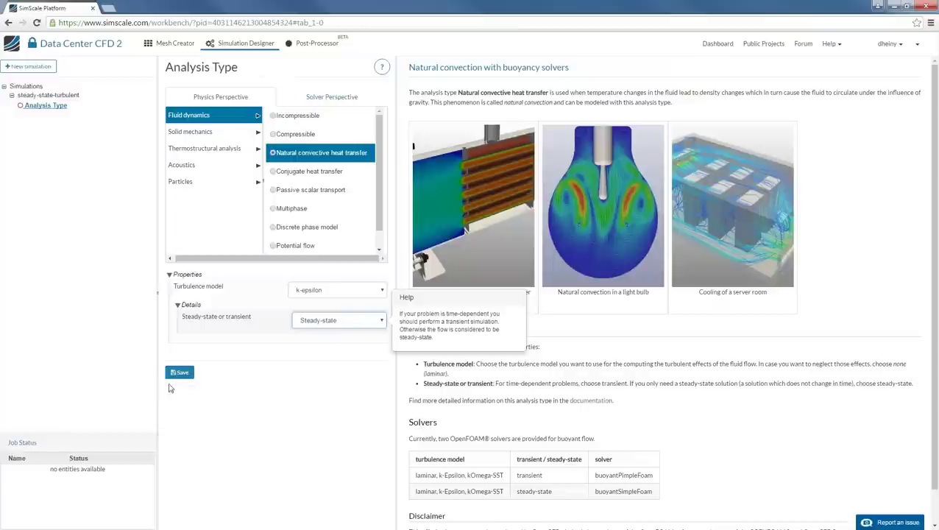
left_click(175, 374)
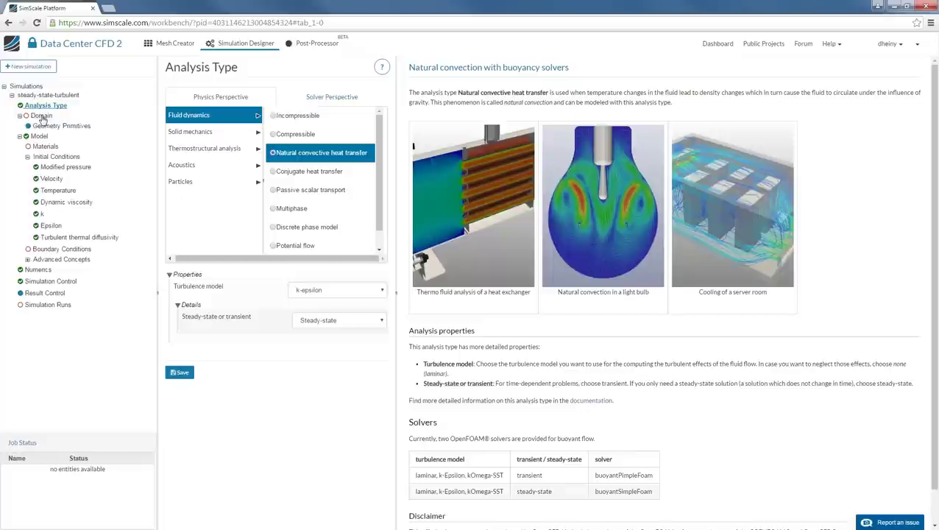
Save Data-center-1 - room mesh as the domain and show its topological entity sets.
left_click(41, 116)
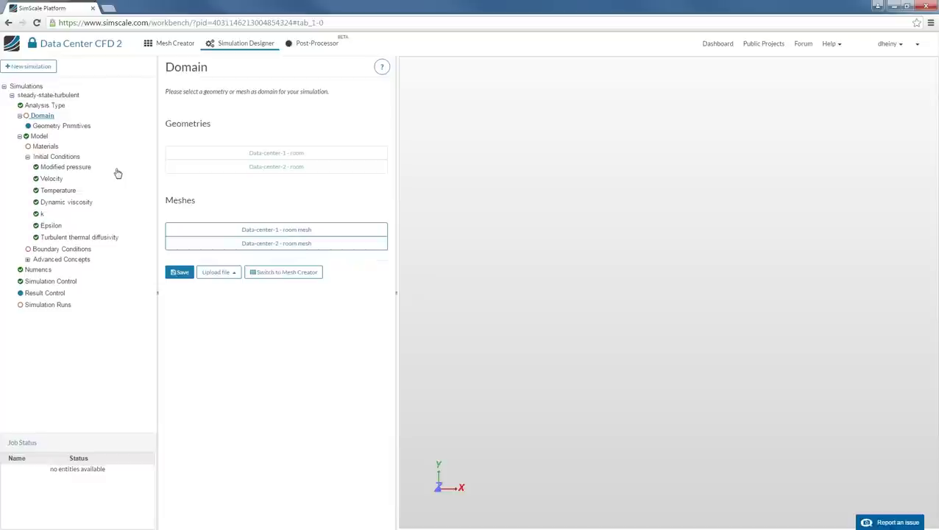
left_click(311, 230)
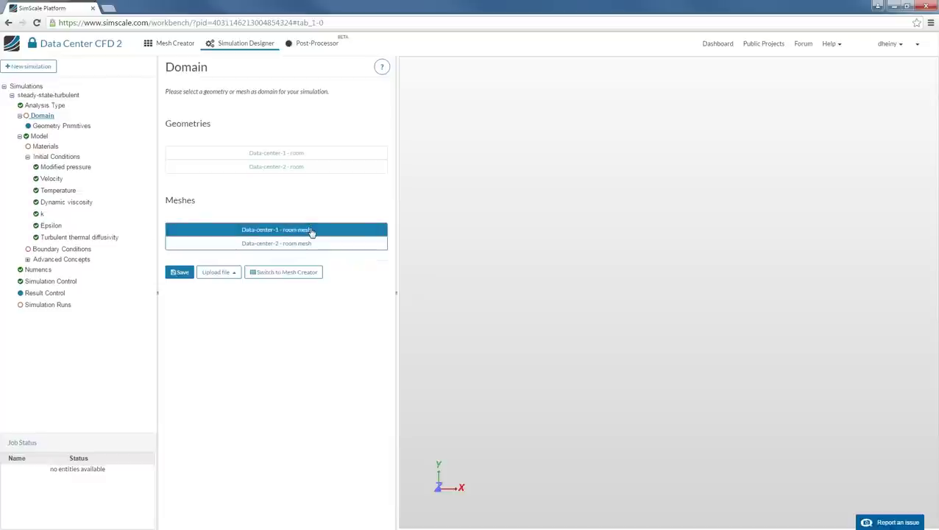
left_click(181, 273)
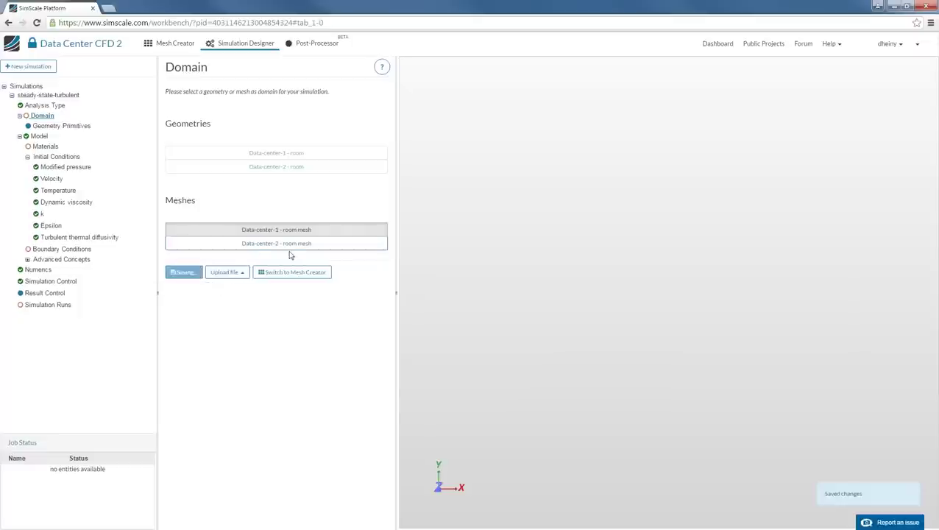
left_click_drag(728, 397, 761, 337)
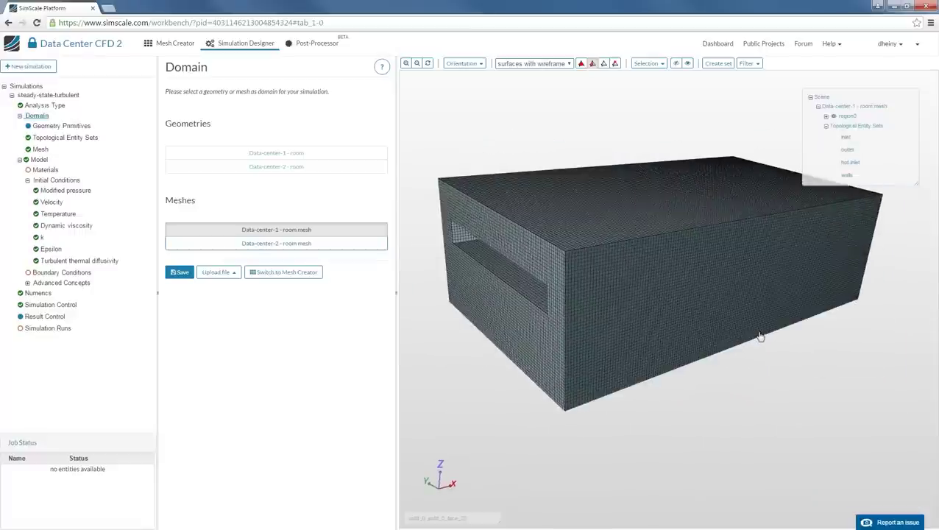
left_click(47, 139)
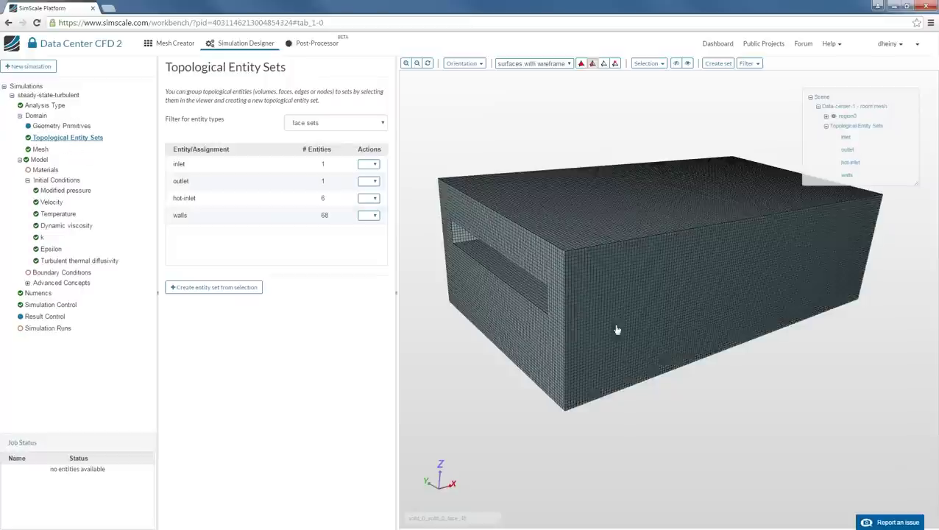
Select the front slot face, then dismiss the new-set dialog without creating a set.
mouse_move(683, 380)
left_mouse_down()
mouse_move(695, 367)
mouse_move(694, 388)
mouse_move(688, 379)
left_mouse_up()
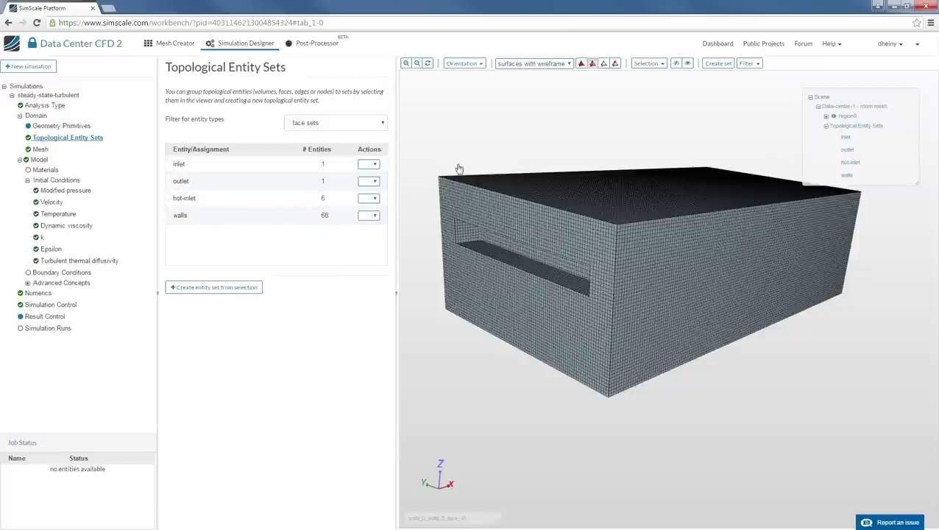
left_click_drag(460, 159, 687, 298)
scroll(643, 176, "down", 3)
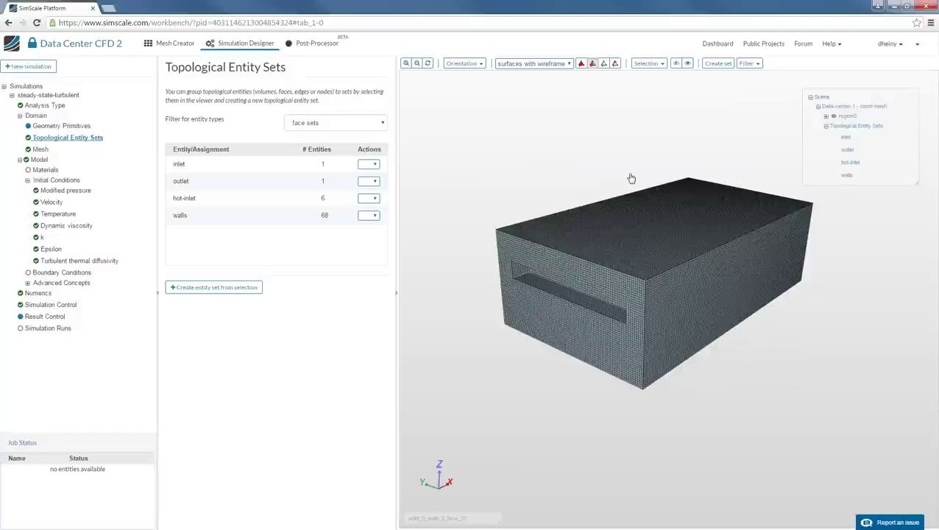
left_click_drag(648, 140, 744, 305)
left_click(744, 306)
left_click_drag(736, 413, 747, 420)
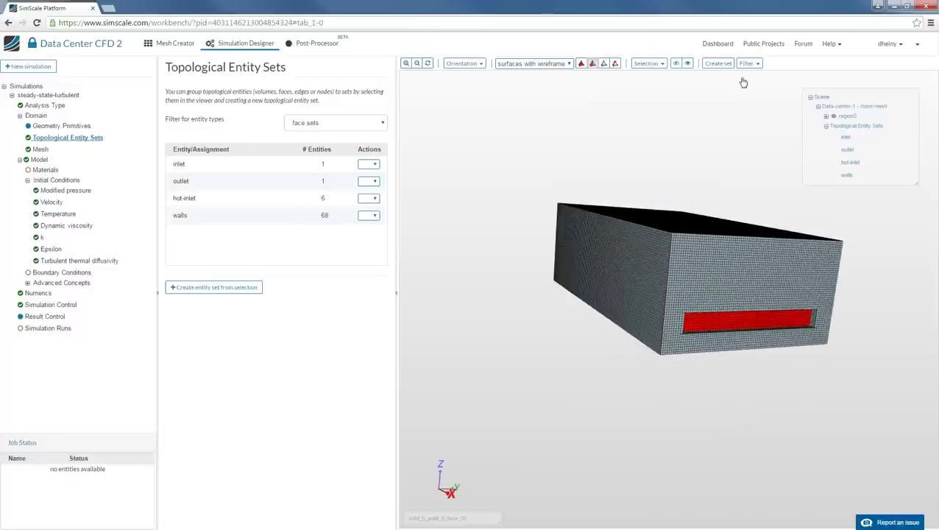
left_click(730, 65)
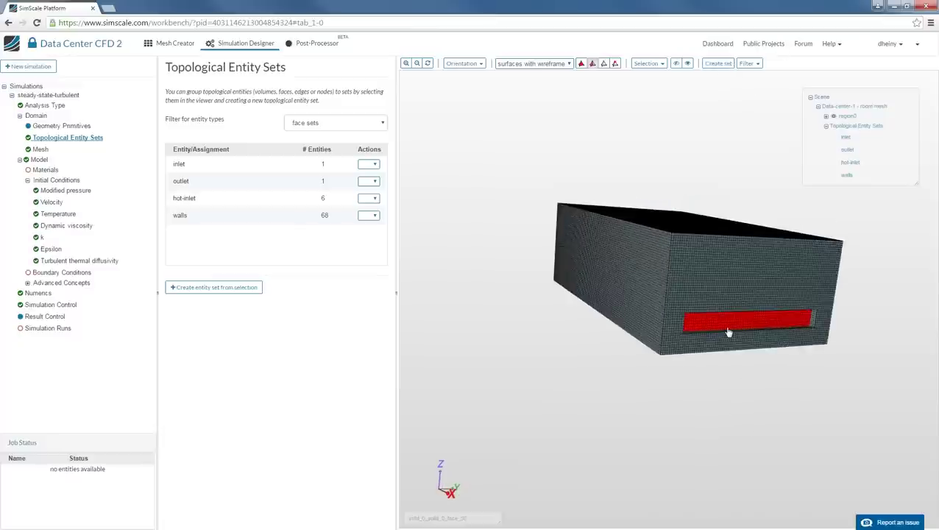
left_click(718, 63)
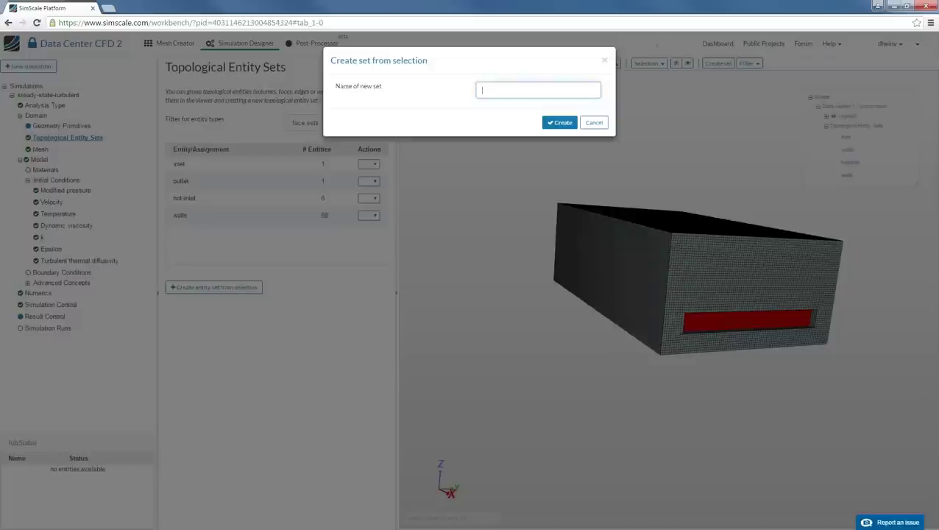
left_click(606, 60)
Clear the face selection and highlight the inlet face set on the mesh.
left_click(374, 164)
left_click(374, 188)
left_click_drag(488, 279, 507, 279)
right_click(517, 309)
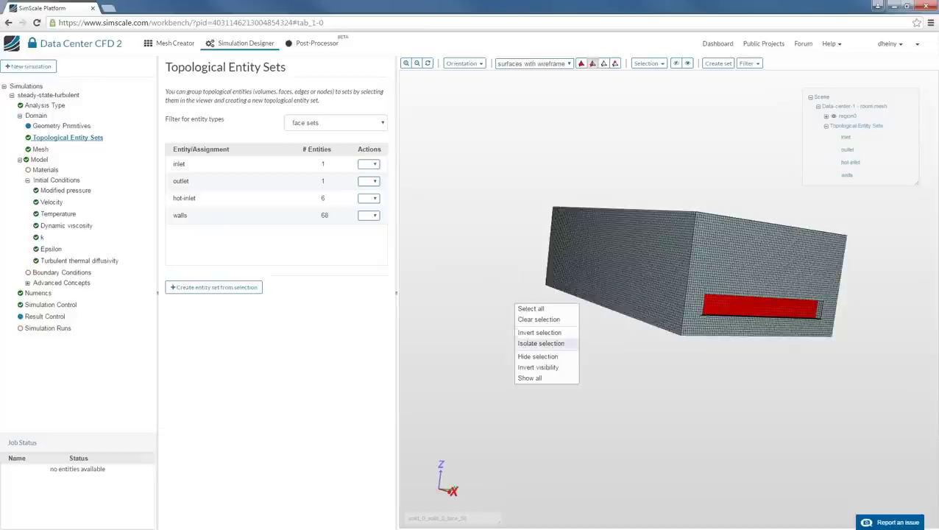
left_click(537, 322)
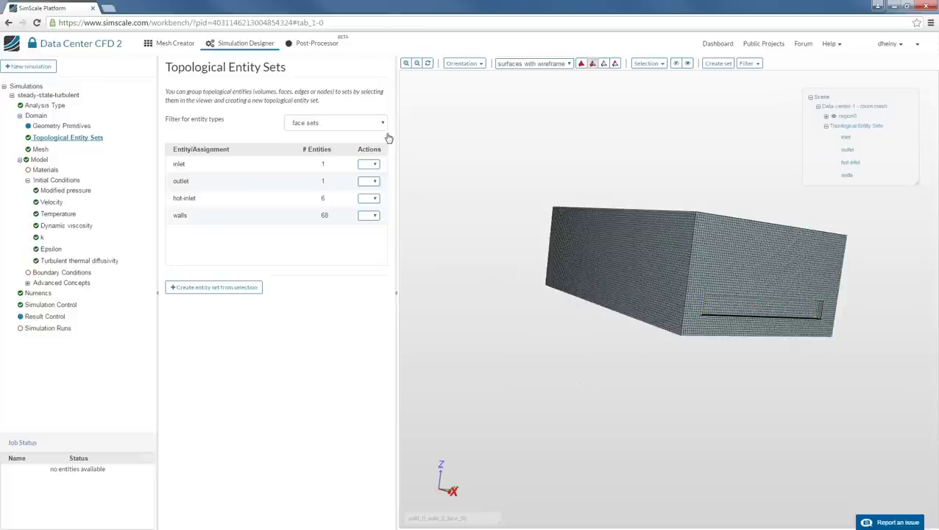
left_click(373, 164)
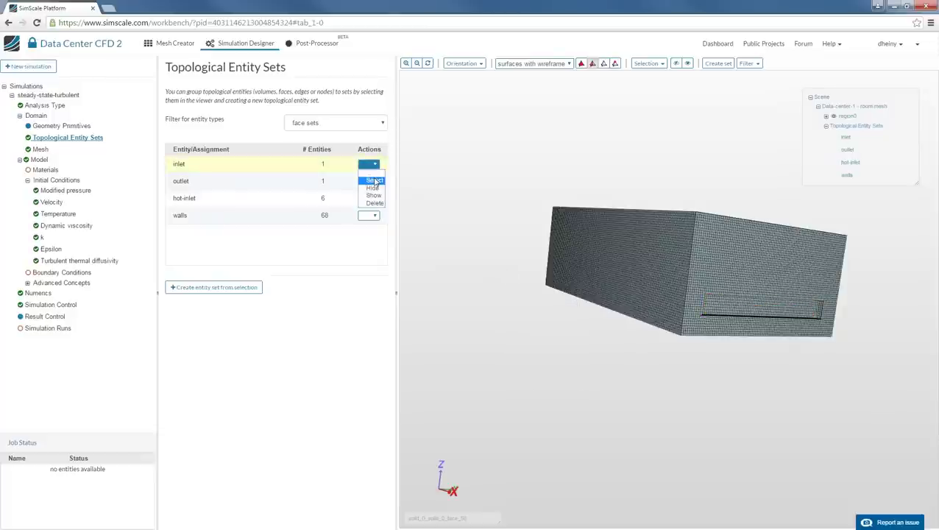
left_click(374, 181)
left_click_drag(492, 314, 411, 146)
Highlight the outlet face, then hide the room's top face to inspect the rack hot-inlet faces.
left_click(373, 181)
left_click(373, 197)
left_click_drag(492, 276, 678, 265)
left_click(679, 265)
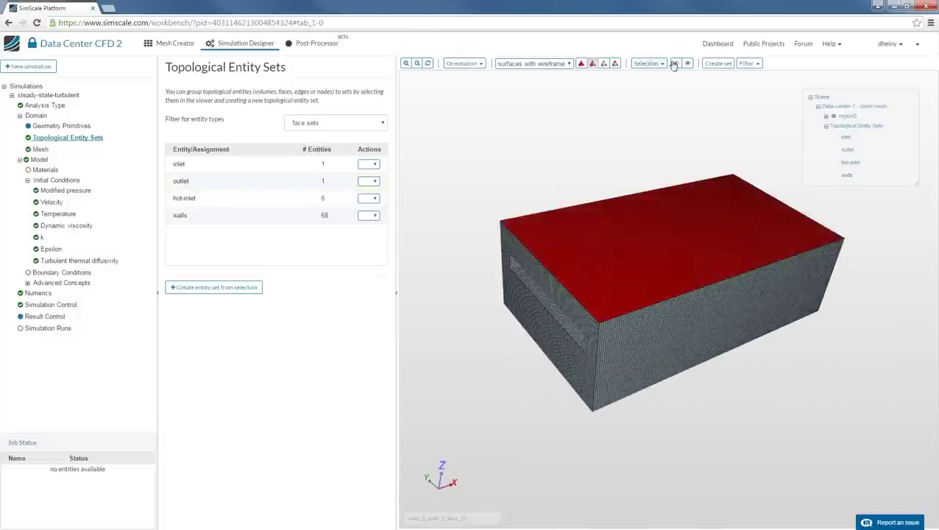
left_click(677, 63)
left_click(374, 198)
left_click(373, 214)
left_click_drag(530, 221, 501, 172)
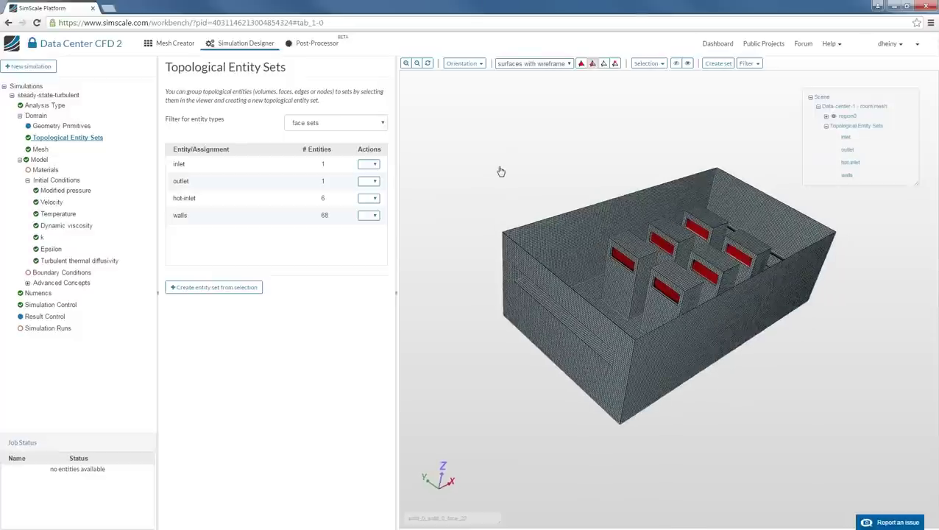
Show all faces again and confirm the walls set covers the outer room box except the front slot.
right_click(609, 121)
left_click(623, 193)
left_click(372, 215)
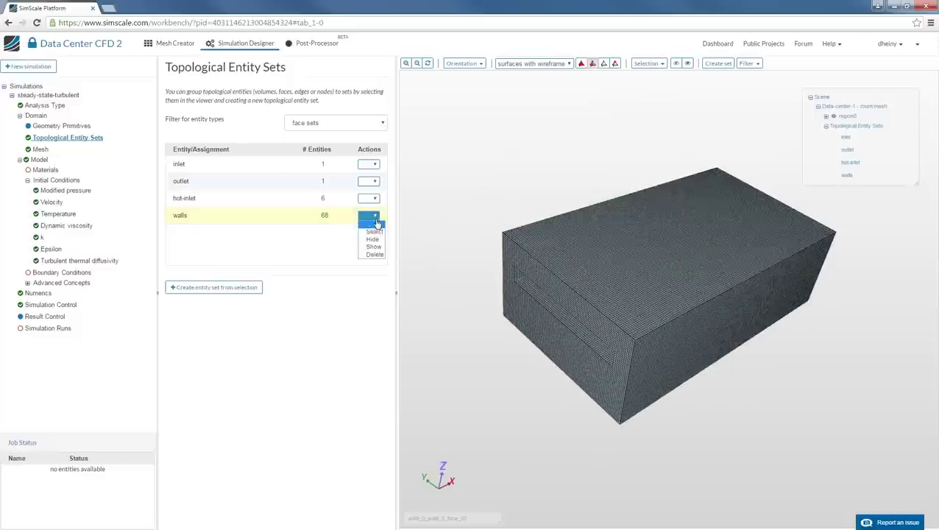
left_click(375, 231)
left_click_drag(530, 201, 586, 168)
left_click_drag(596, 173, 685, 324)
scroll(568, 224, "up", 3)
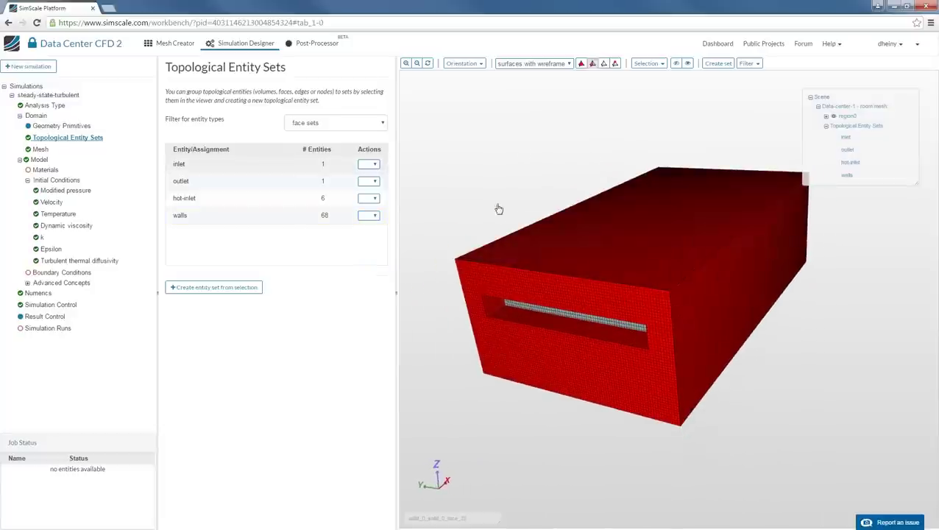
Set model gravity to -9.81 m/s² along z, keeping x and y at 0, and save it.
left_click(39, 160)
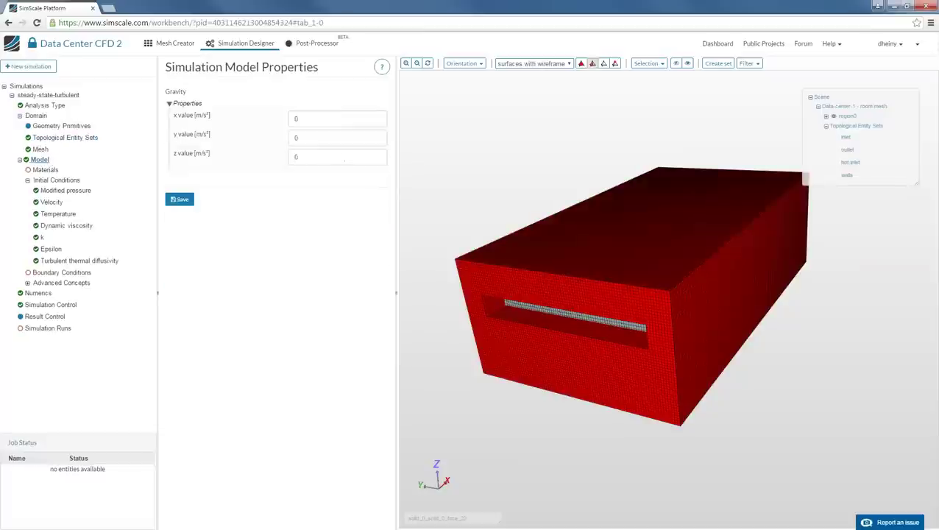
left_click(302, 159)
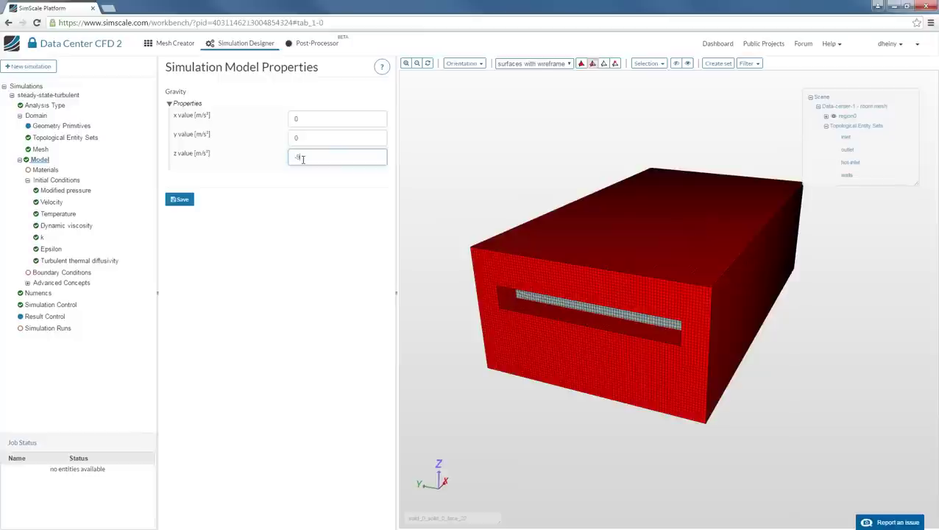
key("Return")
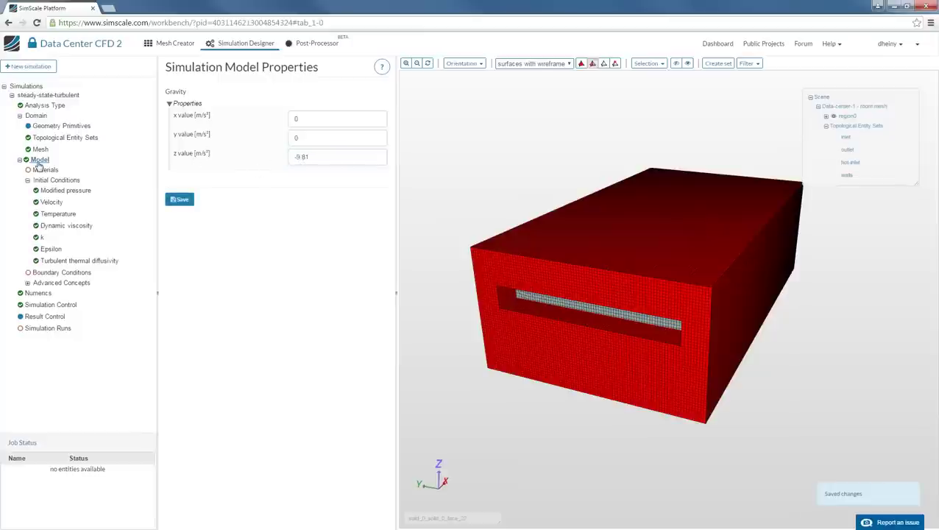
left_click(38, 169)
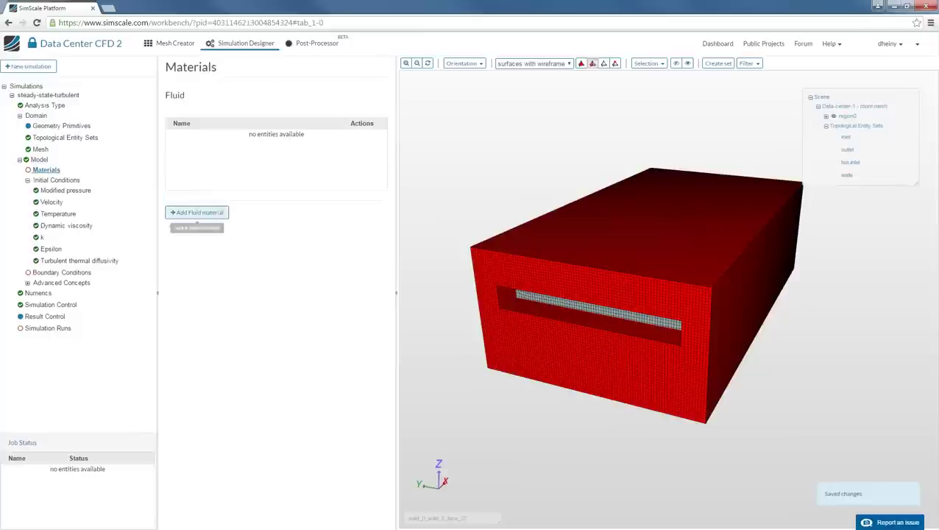
Add a fluid material, delete the duplicate Material 1, and apply Air properties from the library.
left_click(213, 213)
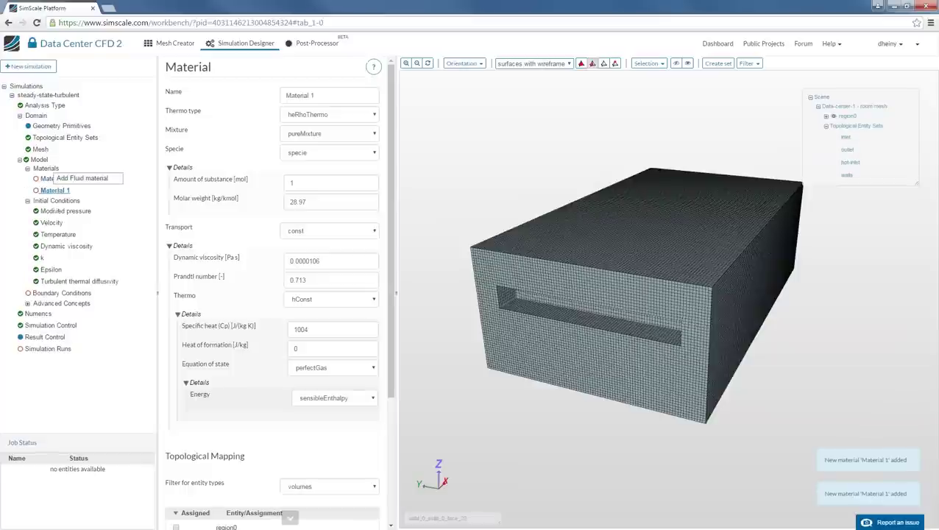
right_click(54, 188)
left_click(65, 205)
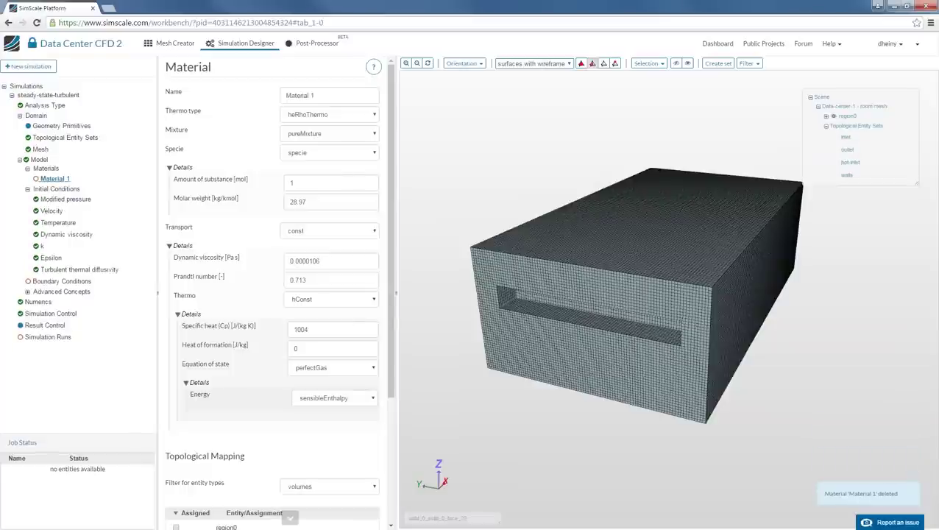
left_click_drag(392, 311, 393, 446)
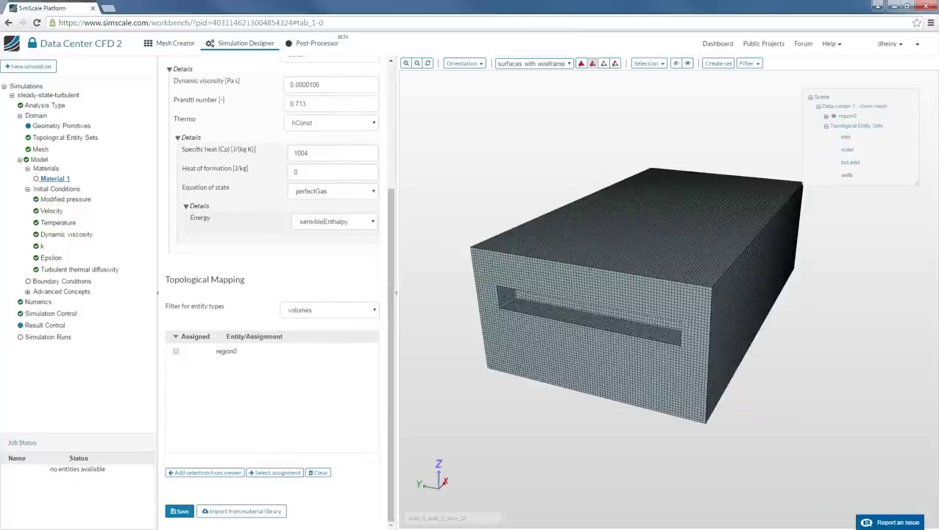
left_click(243, 511)
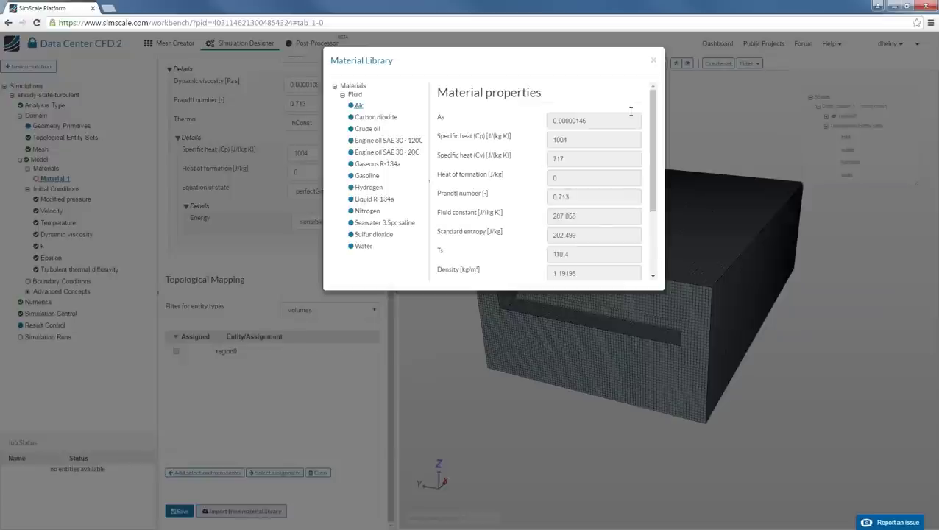
left_click_drag(652, 110, 489, 247)
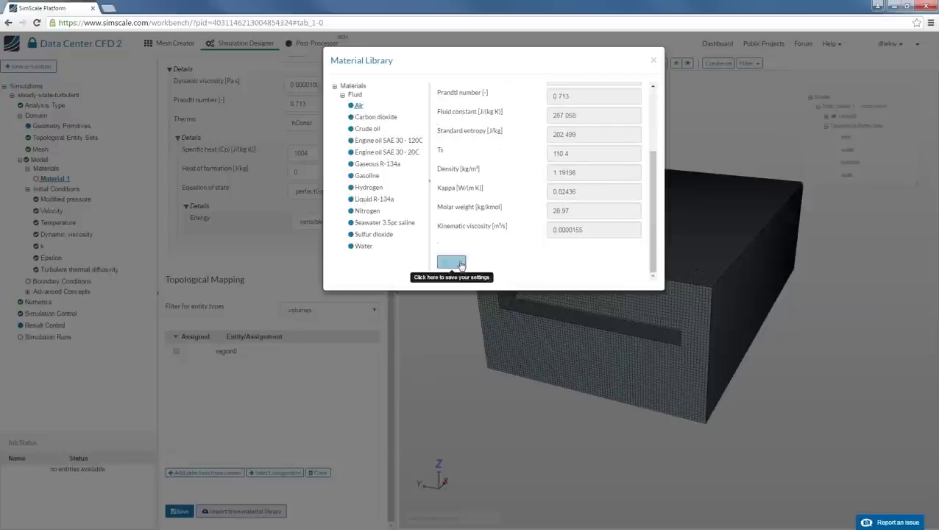
left_click(452, 262)
left_click(180, 510)
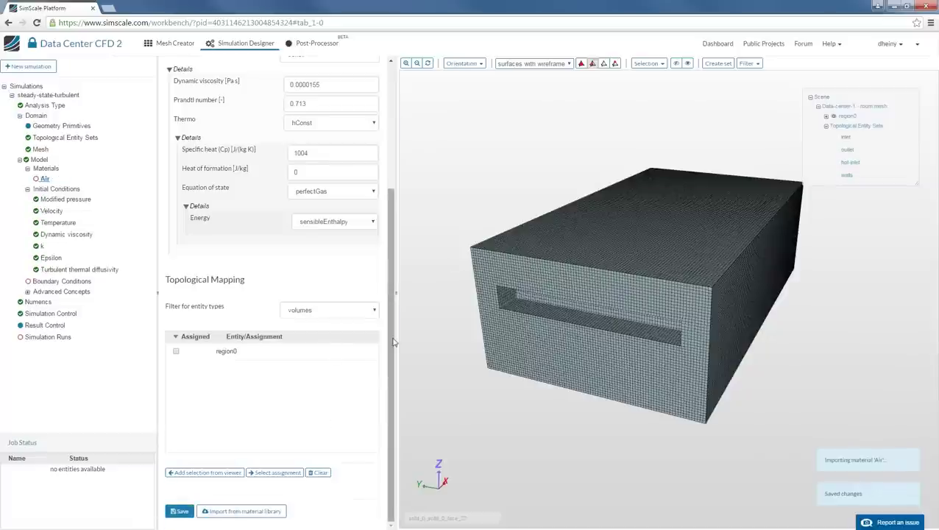
Toggle the region0 assignment on the Air material, saving after each change.
left_click_drag(392, 341, 396, 190)
scroll(395, 120, "down", 1)
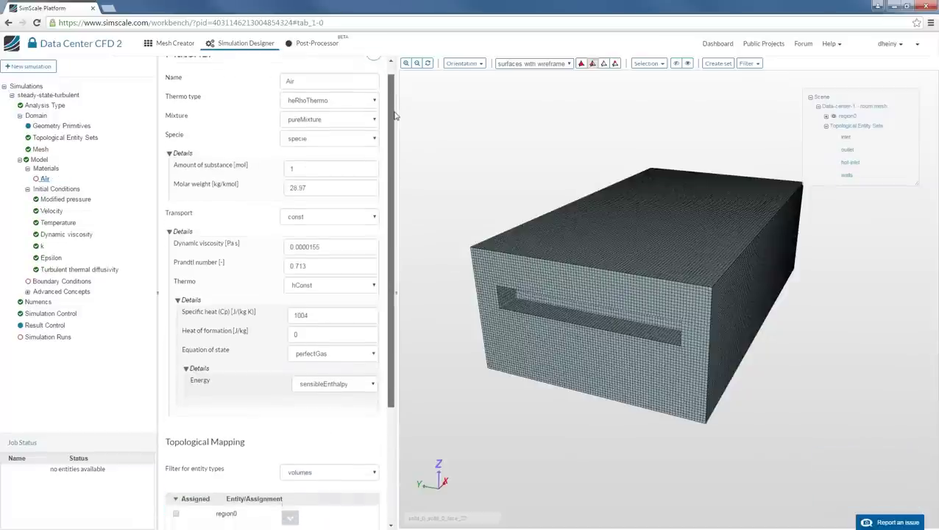
left_click_drag(395, 121, 395, 218)
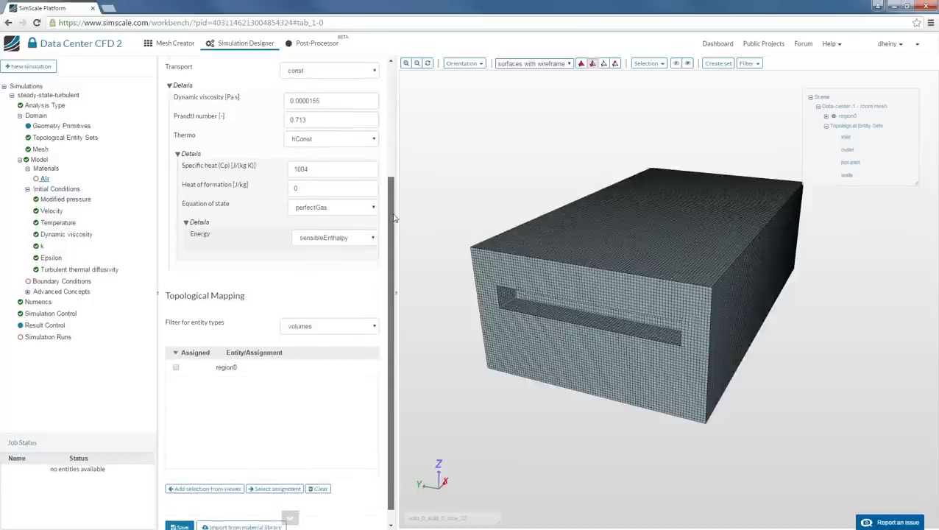
left_click_drag(395, 226, 392, 237)
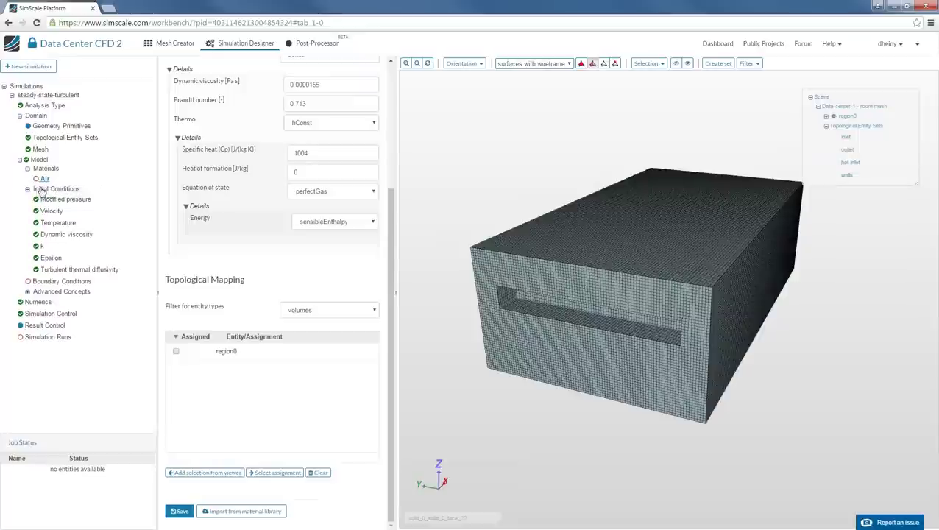
left_click_drag(816, 252, 796, 268)
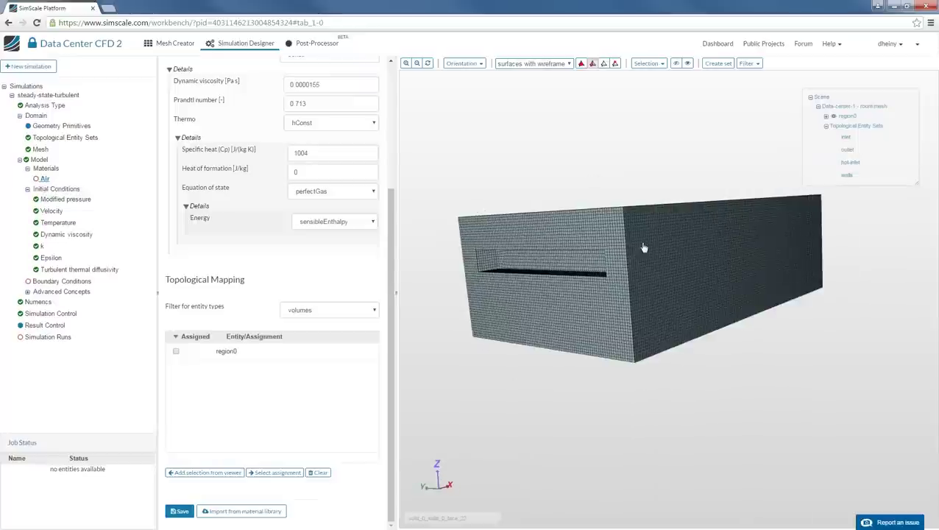
left_click(176, 353)
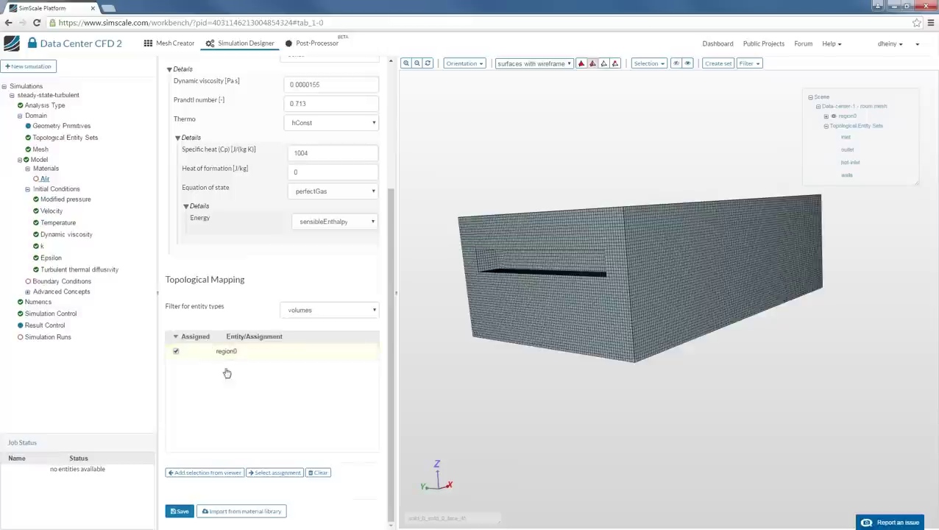
left_click(179, 511)
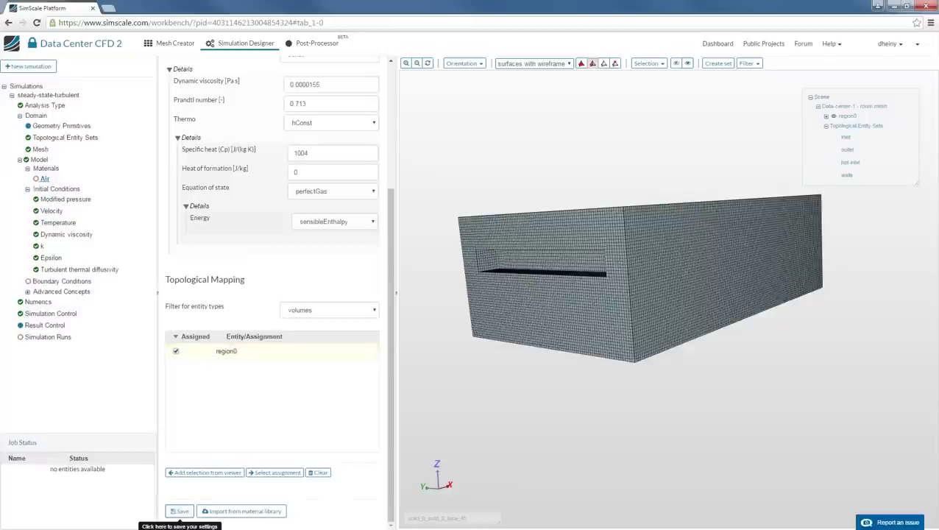
left_click(180, 511)
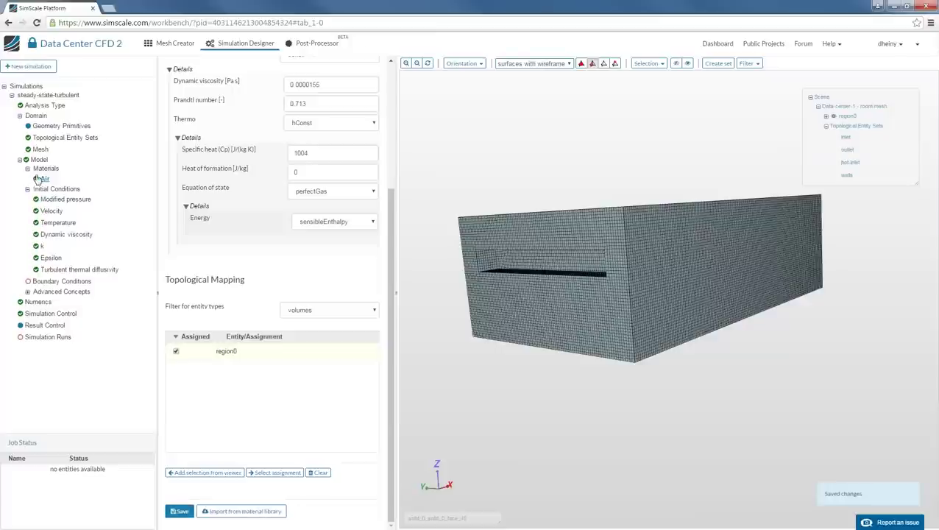
left_click(177, 352)
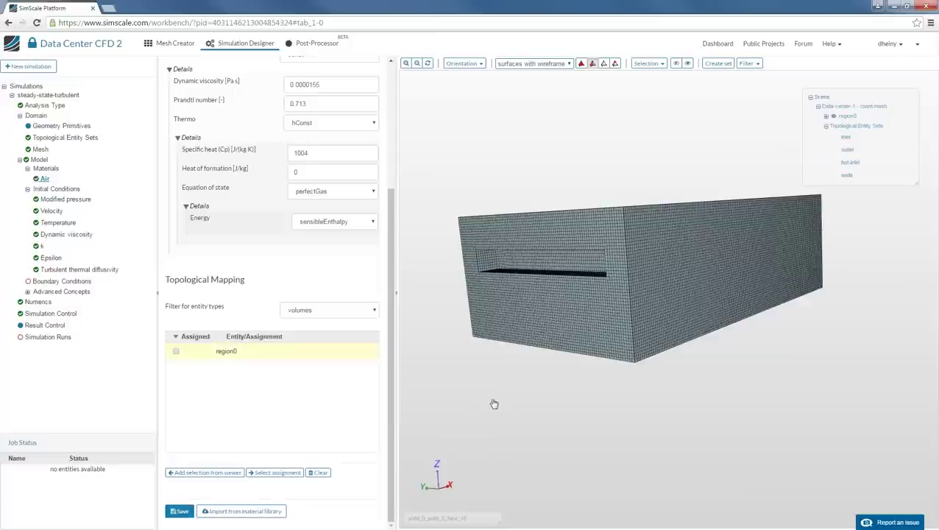
left_click(178, 511)
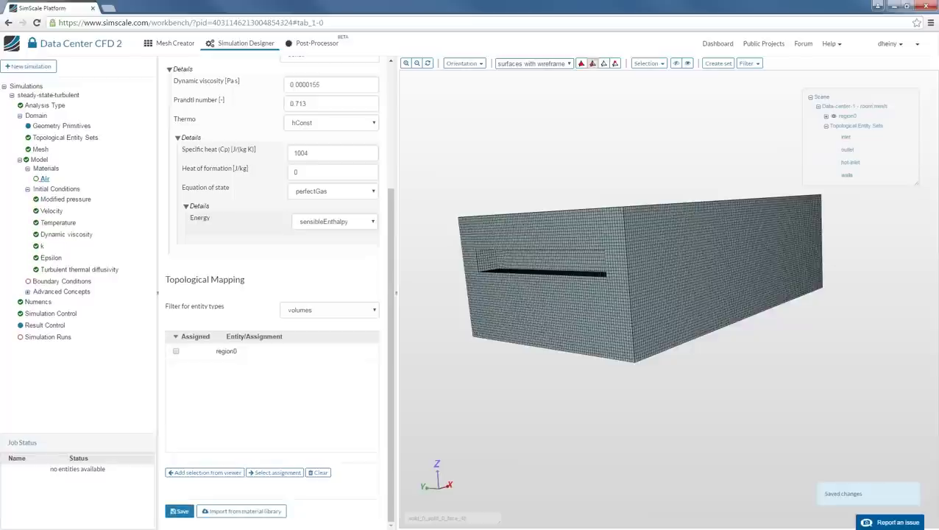
Pick the room volume region0 in the viewer, assign it to Air, and save.
left_click_drag(622, 141, 589, 85)
left_click(581, 65)
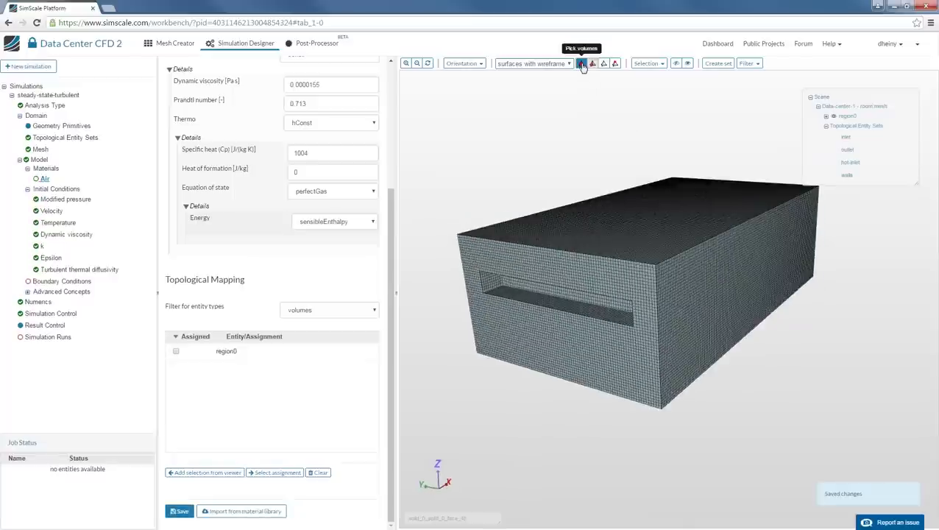
left_click(669, 210)
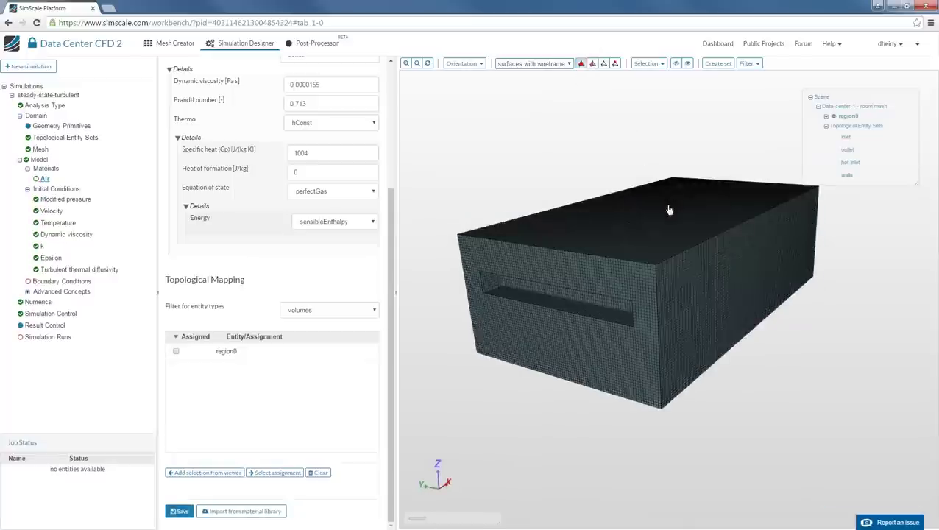
left_click(669, 211)
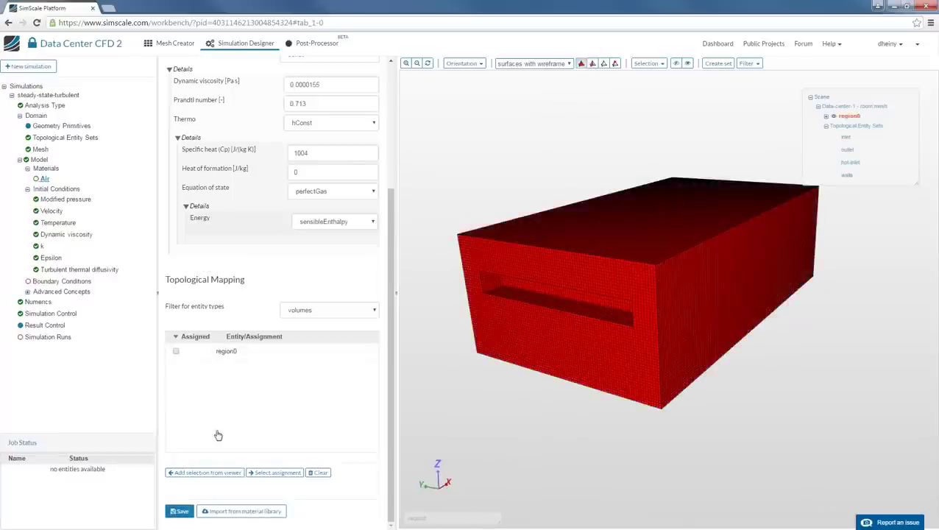
left_click(205, 472)
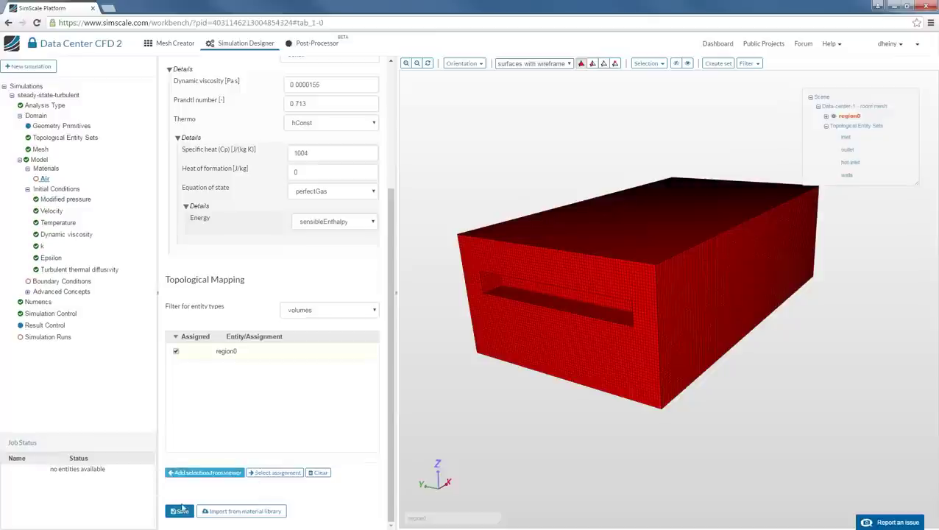
left_click(179, 512)
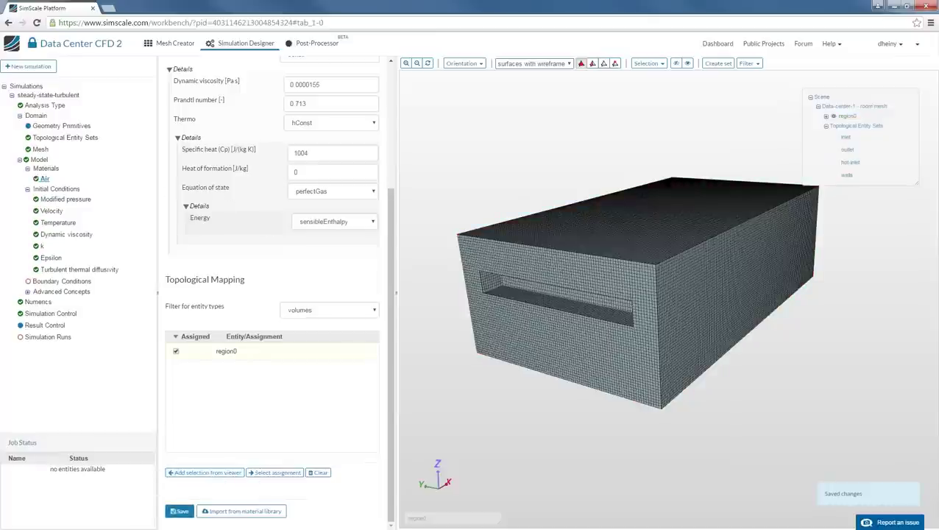
left_click_drag(495, 192, 545, 175)
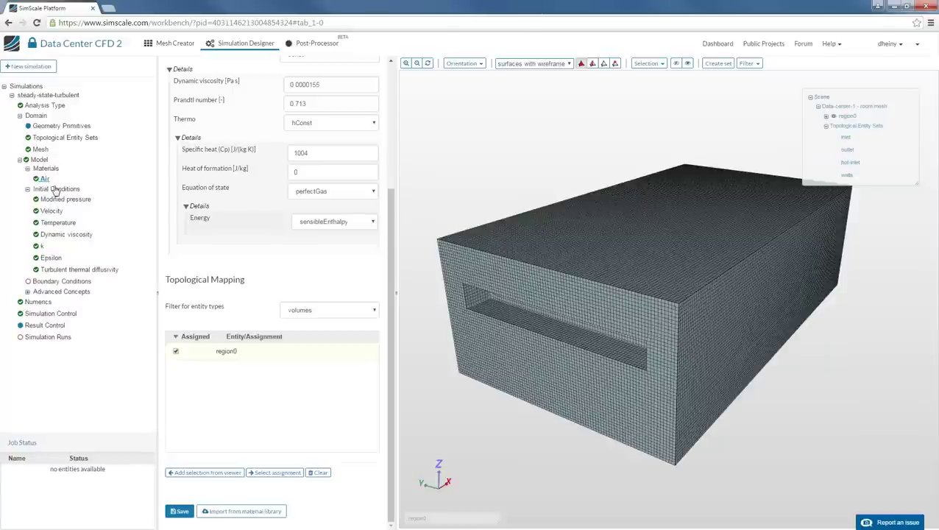
left_click(56, 190)
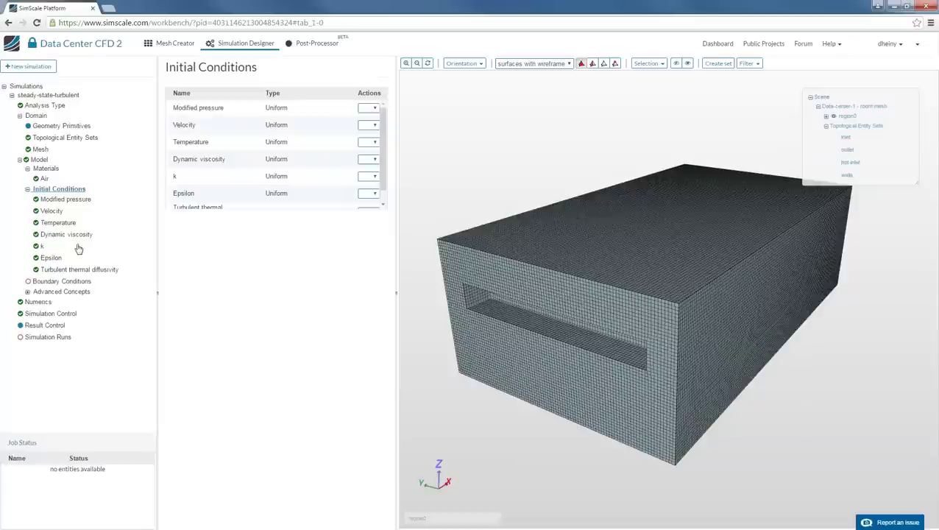
Orbit the mesh and view the modified pressure initial condition, uniform at 101325 Pa.
left_click_drag(558, 420, 536, 387)
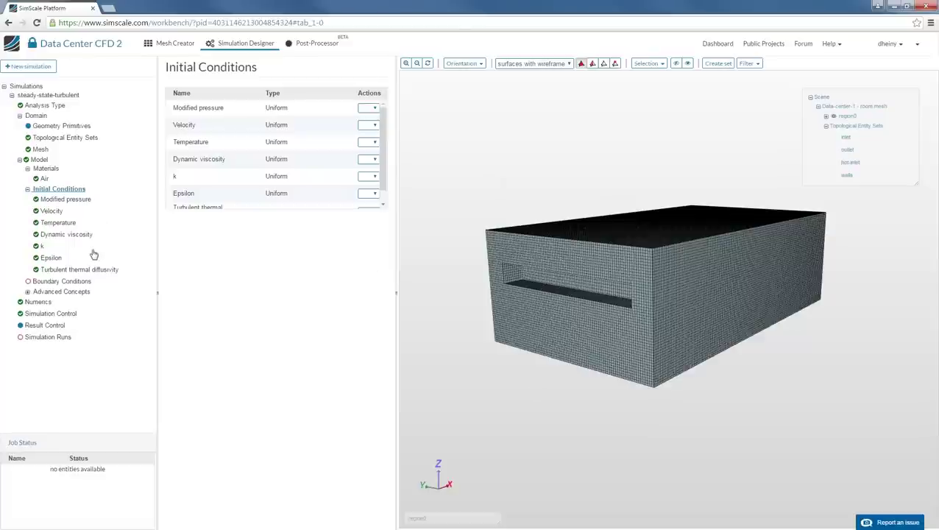
left_click_drag(889, 465, 786, 430)
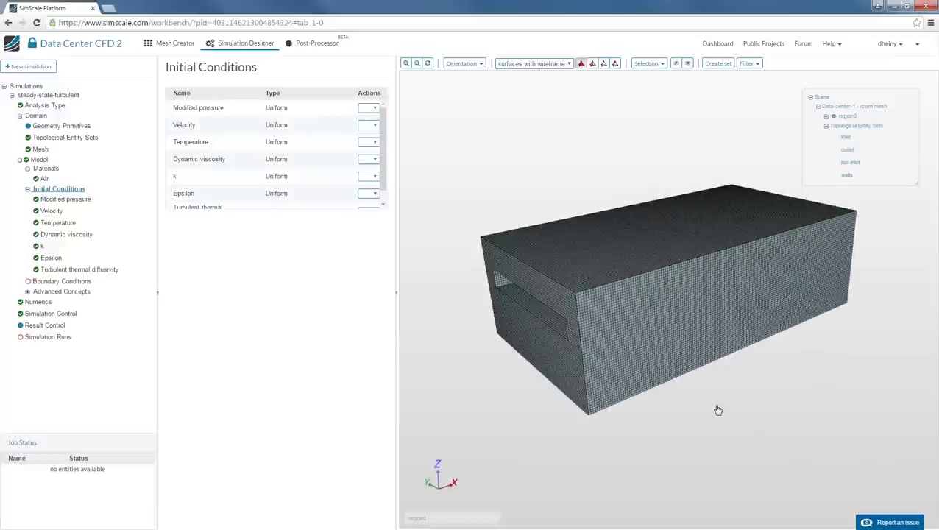
left_click_drag(641, 398, 662, 387)
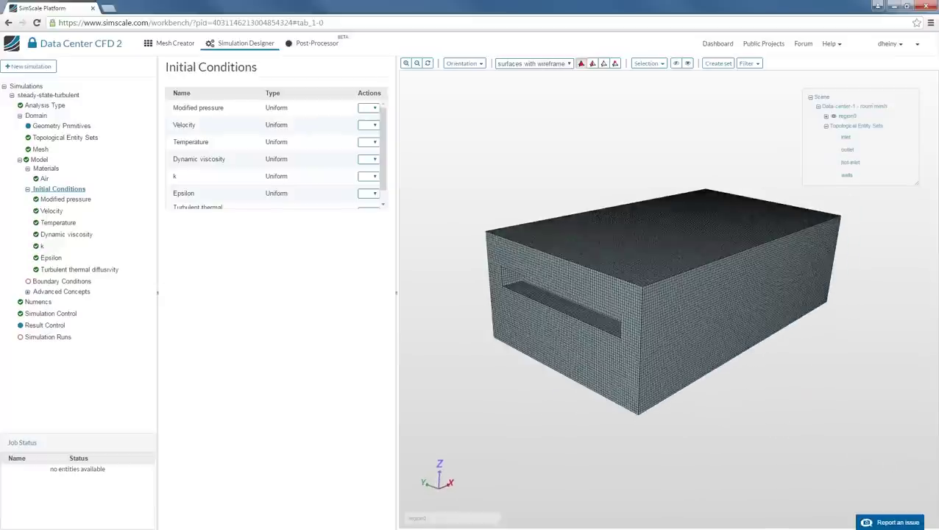
left_click(64, 201)
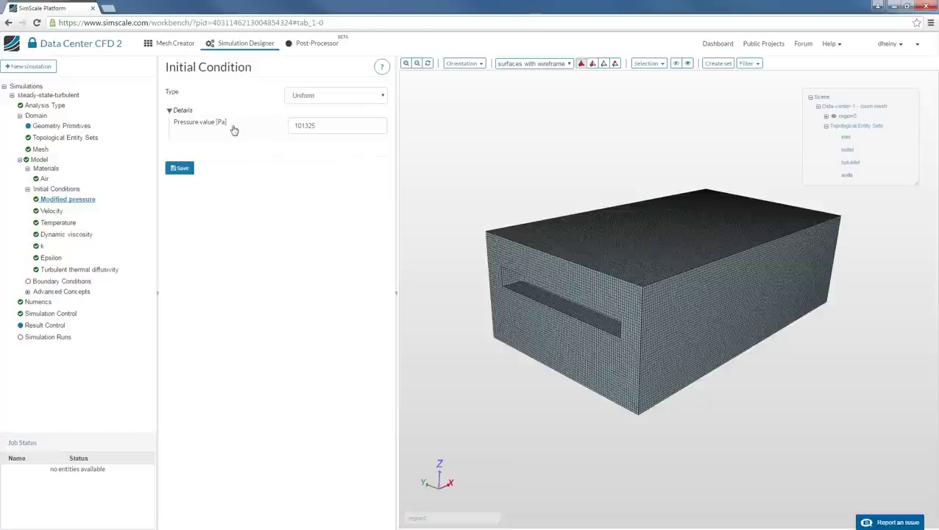
Enter -0.1 m/s as the initial velocity's x component and save it.
left_click(46, 212)
left_click(325, 127)
left_click_drag(631, 181, 682, 287)
middle_click_drag(682, 287, 740, 316)
left_click_drag(740, 317, 515, 457)
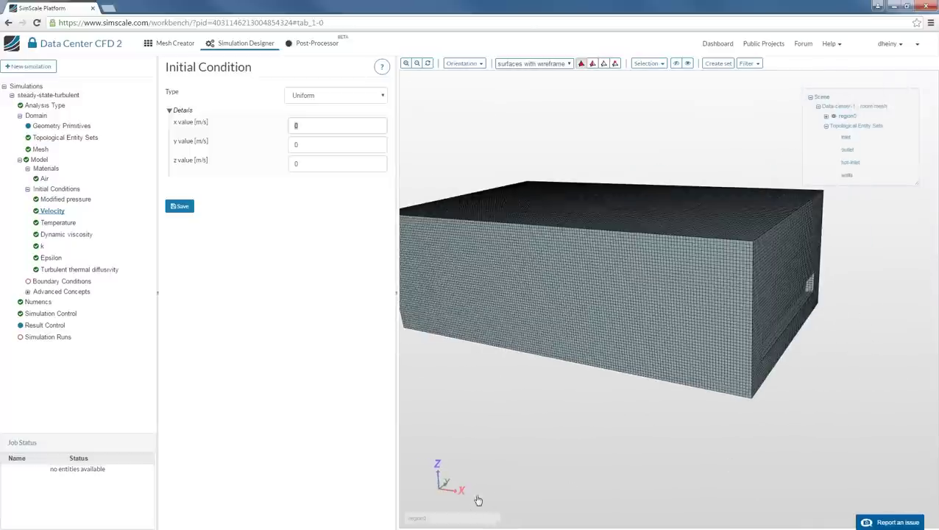
left_click(300, 126)
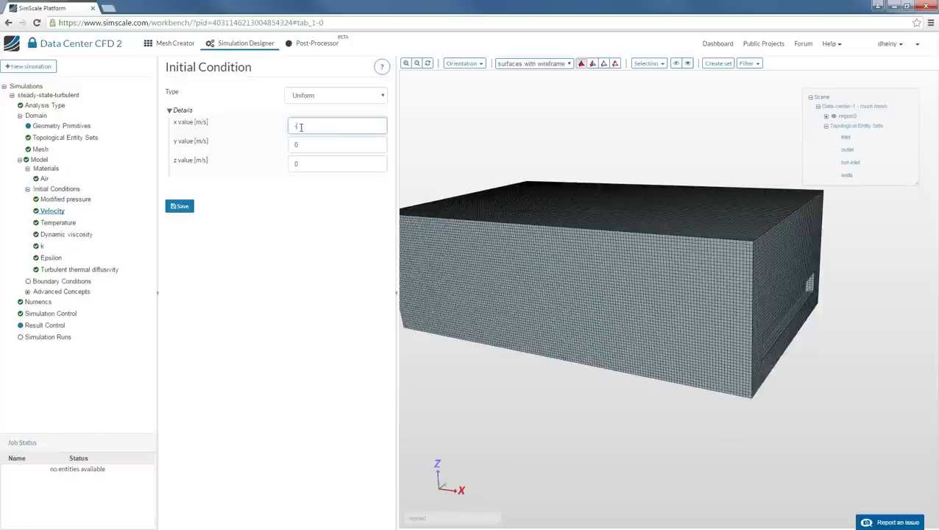
key("Return")
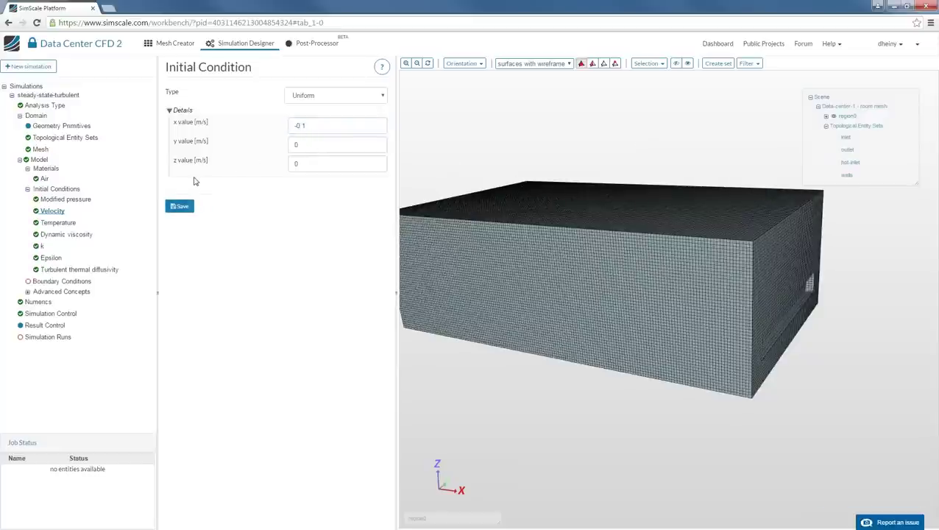
left_click(59, 223)
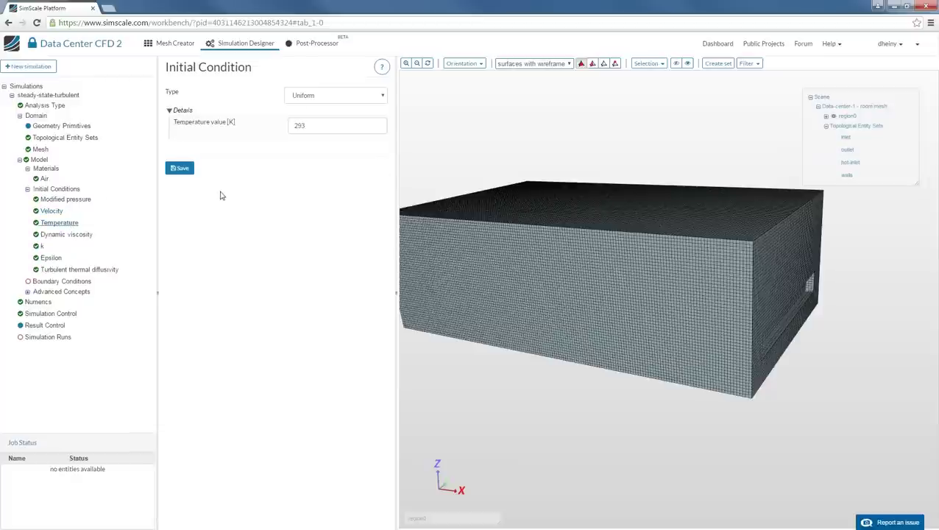
Set the initial k value to 0.1 and save it.
left_click(66, 235)
left_click(52, 247)
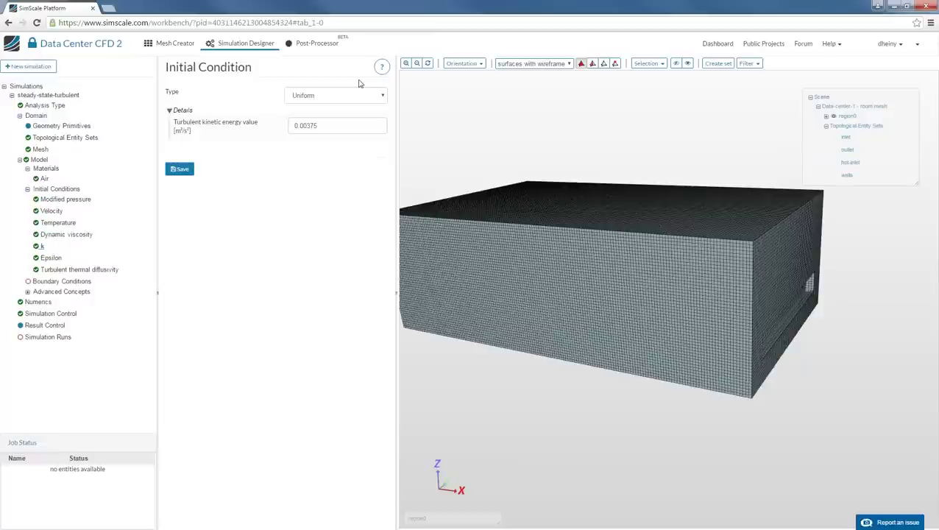
left_click_drag(302, 125, 336, 124)
type("1")
key("Return")
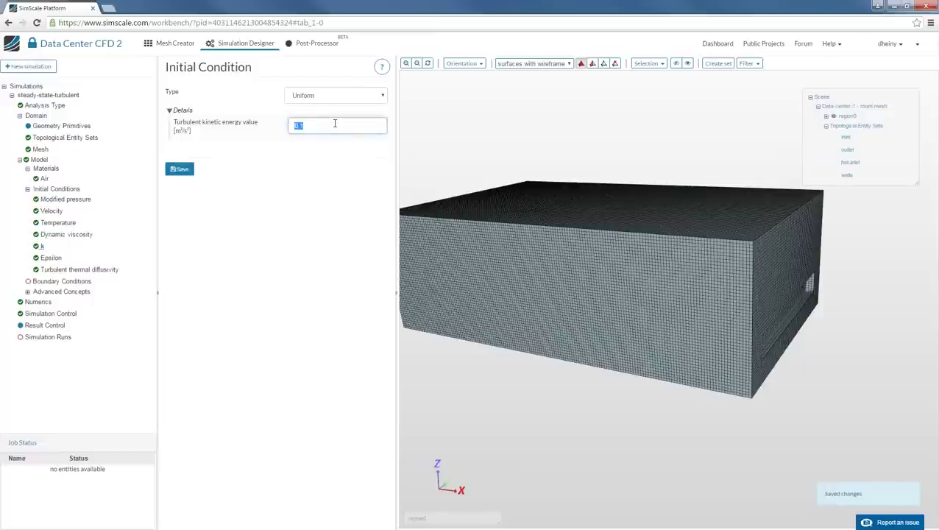
Set initial epsilon to 0.001 and recheck the saved k and epsilon values.
left_click(51, 258)
double_click(330, 121)
type("0.1")
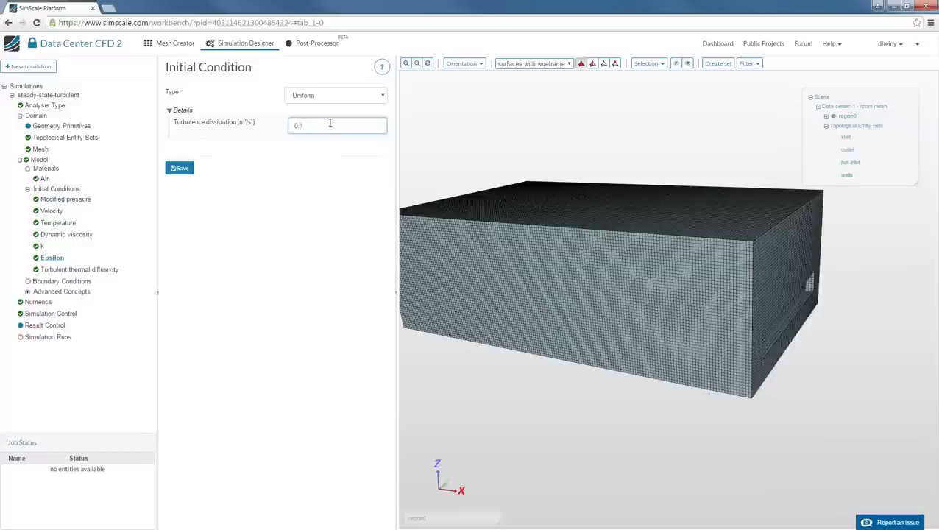
type("1")
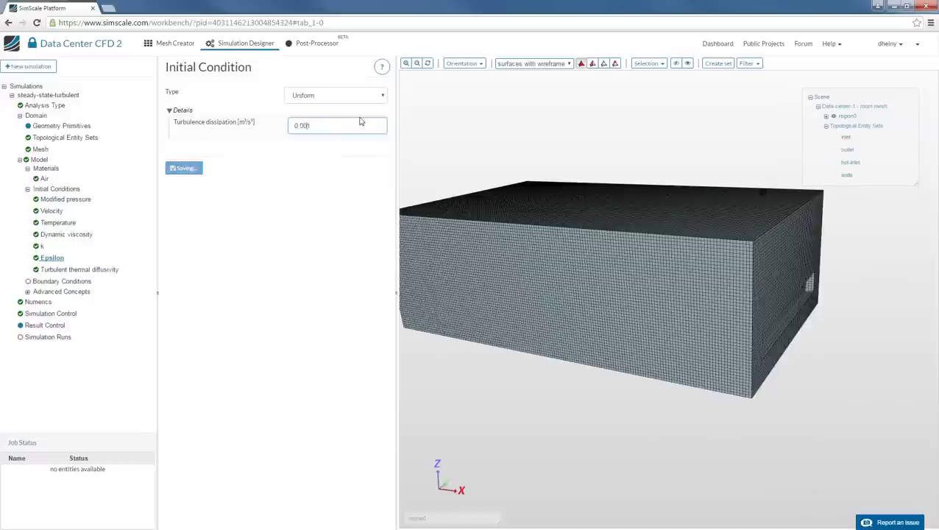
key("Return")
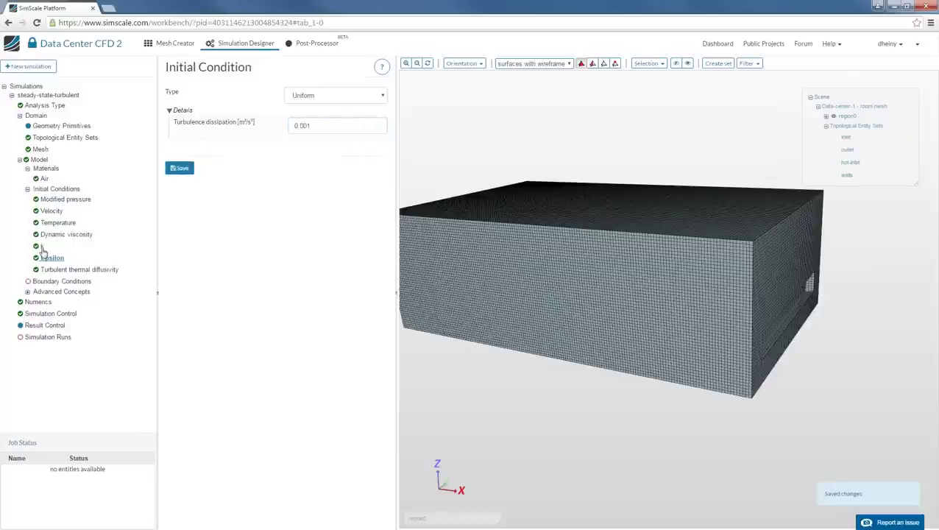
left_click(42, 246)
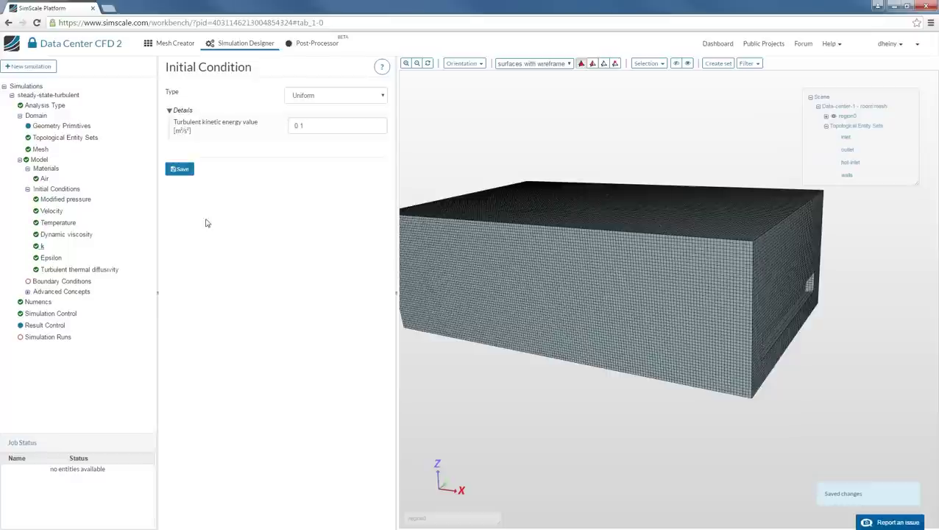
left_click(52, 257)
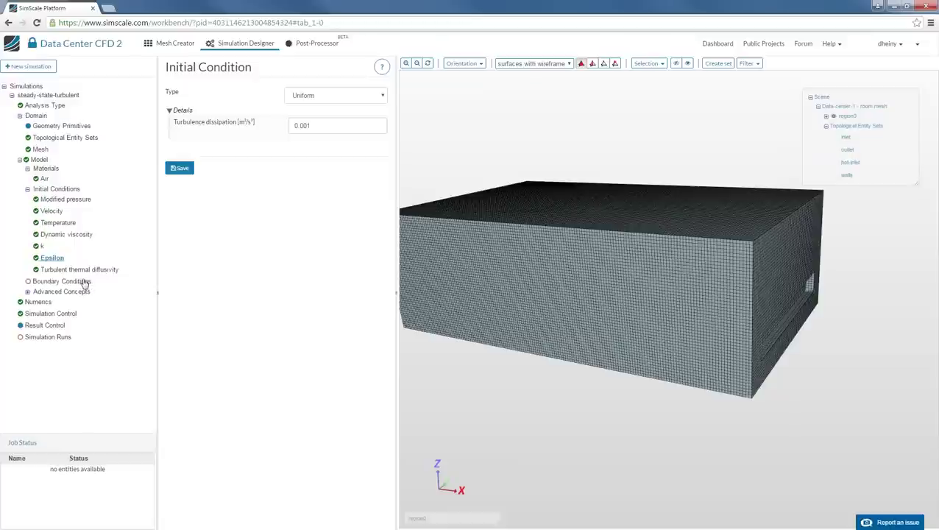
left_click(83, 282)
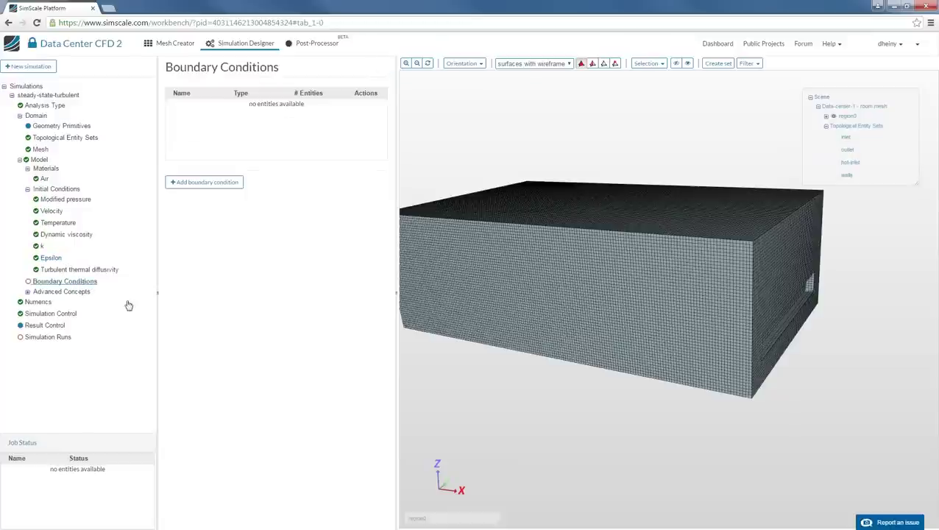
Switch the render mode to plain surfaces, then back to surfaces with wireframe.
left_click(533, 63)
left_click(511, 73)
mouse_move(539, 256)
left_mouse_down()
mouse_move(507, 188)
mouse_move(627, 180)
mouse_move(640, 203)
mouse_move(591, 231)
left_mouse_up()
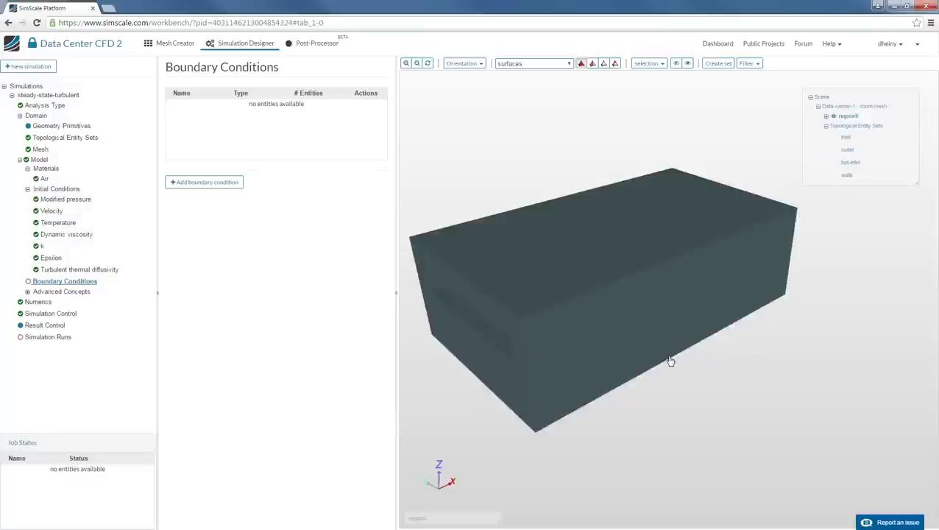
right_click_drag(624, 335, 682, 331)
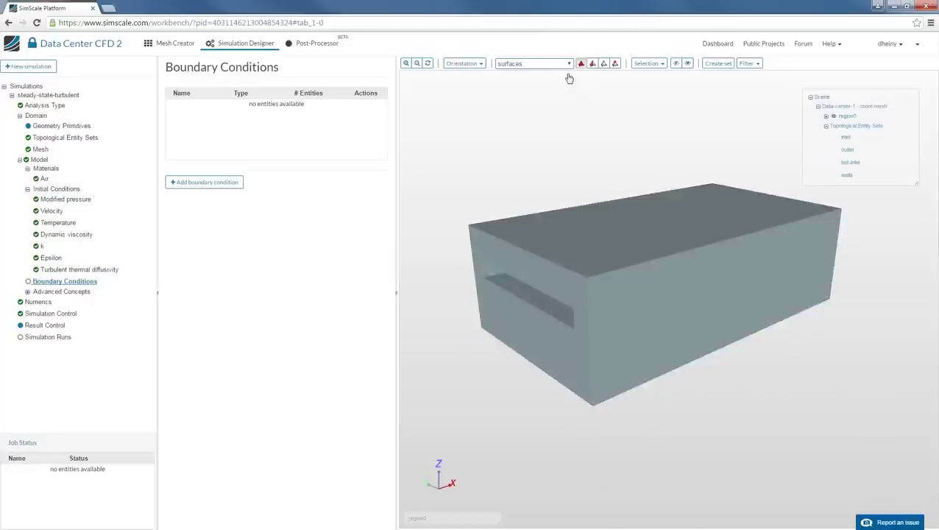
left_click(566, 64)
left_click(562, 83)
Add boundary condition 1, a default velocity inlet with zero velocity and 293 K.
left_click_drag(556, 141, 518, 189)
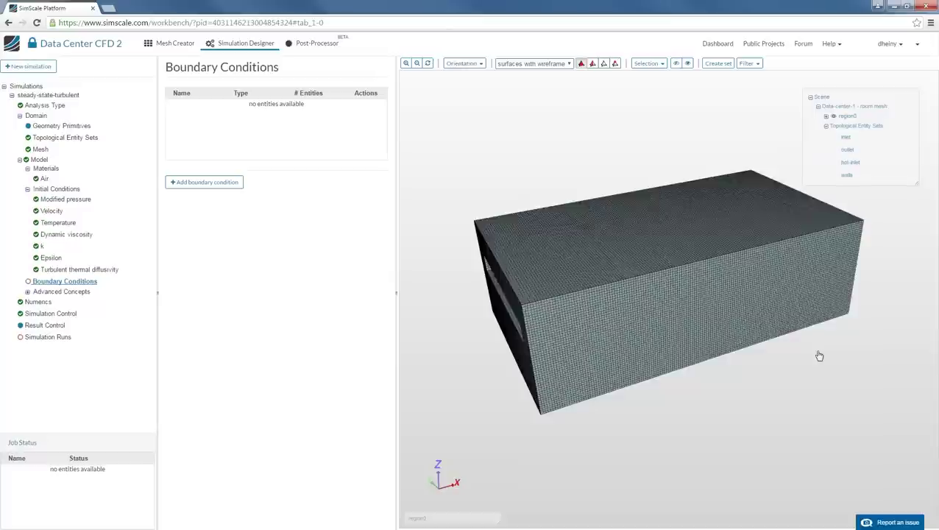
left_click_drag(681, 269, 623, 256)
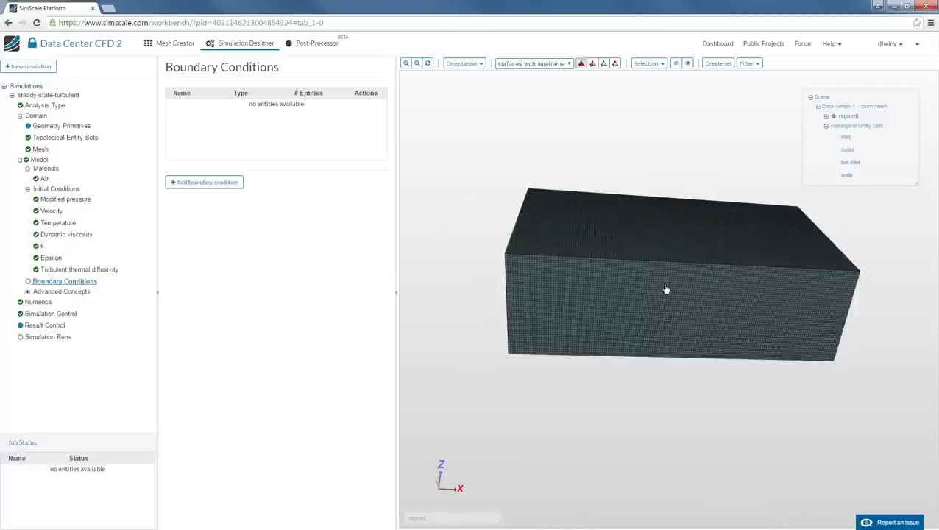
left_click_drag(649, 293, 585, 262)
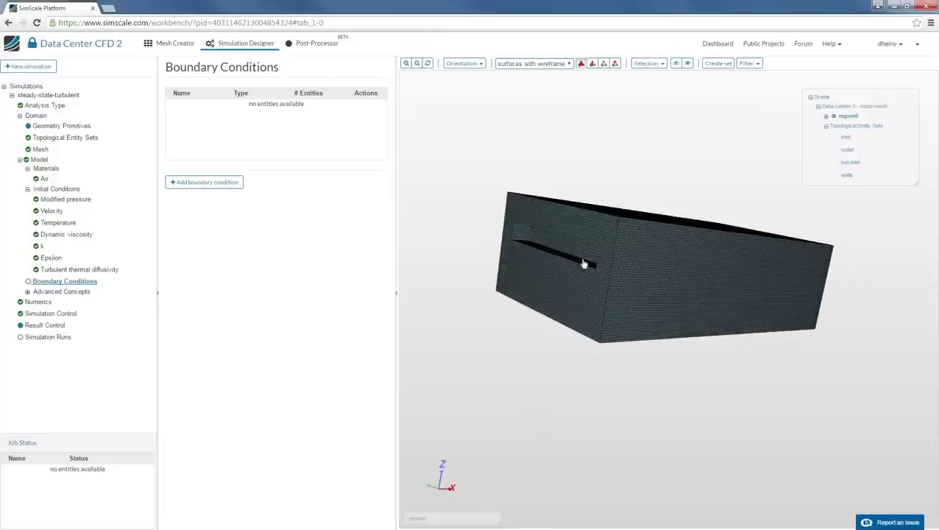
left_click_drag(578, 215, 589, 231)
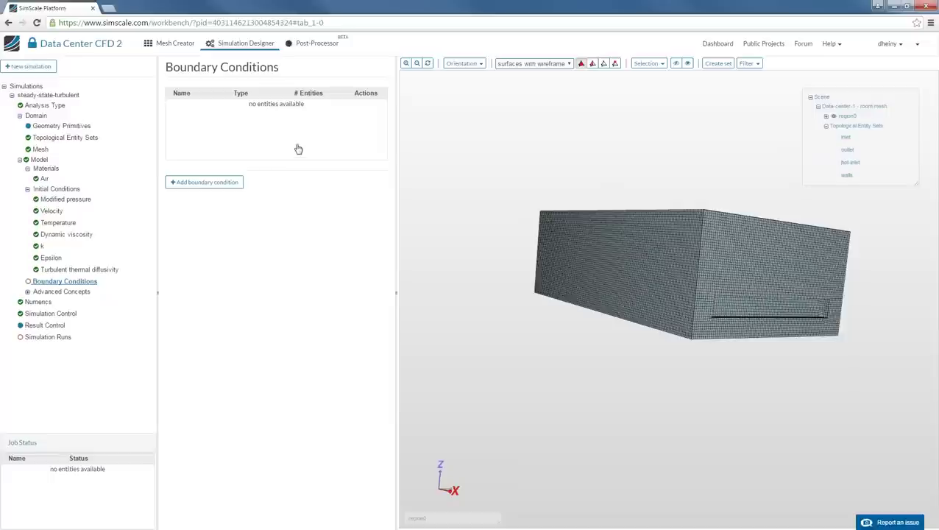
right_click(59, 284)
left_click(204, 182)
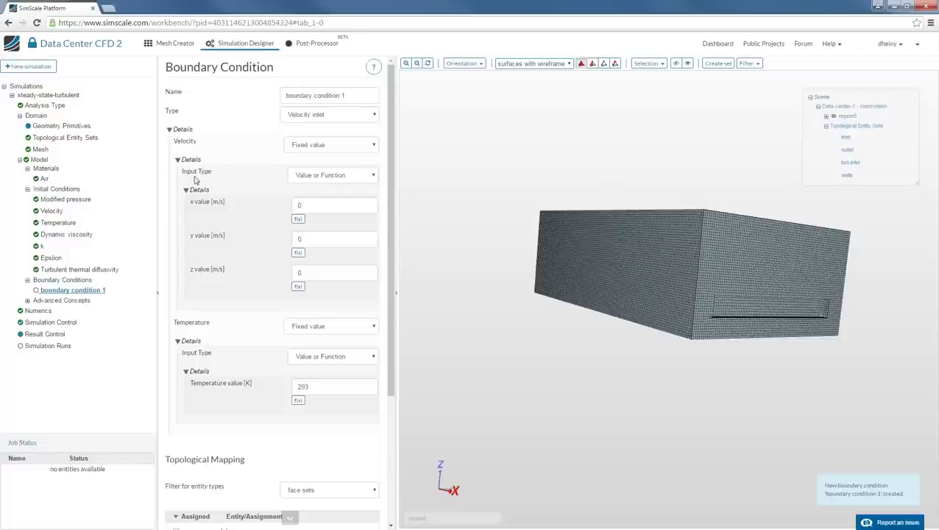
Name the condition cooling-inlet with x velocity -0.25 m/s and 291 K, and save.
triple_click(300, 101)
type("cooling0")
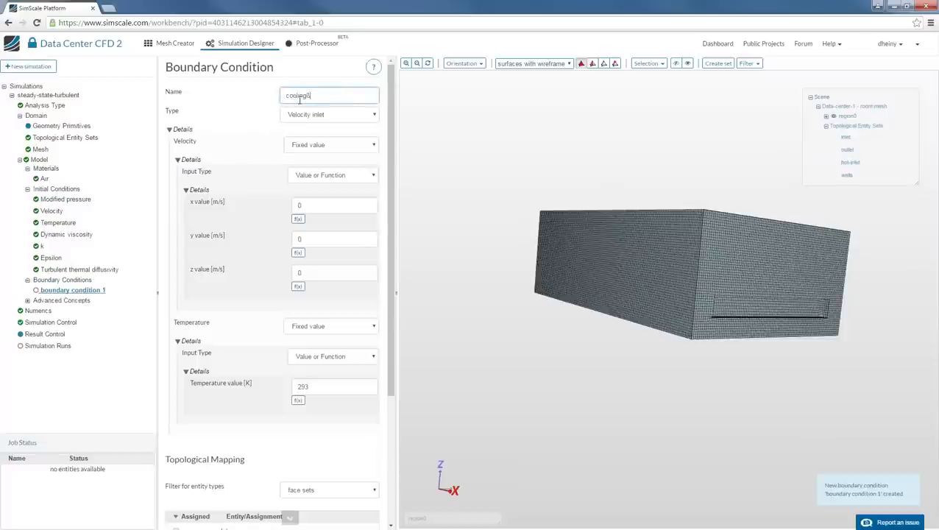
key("BackSpace")
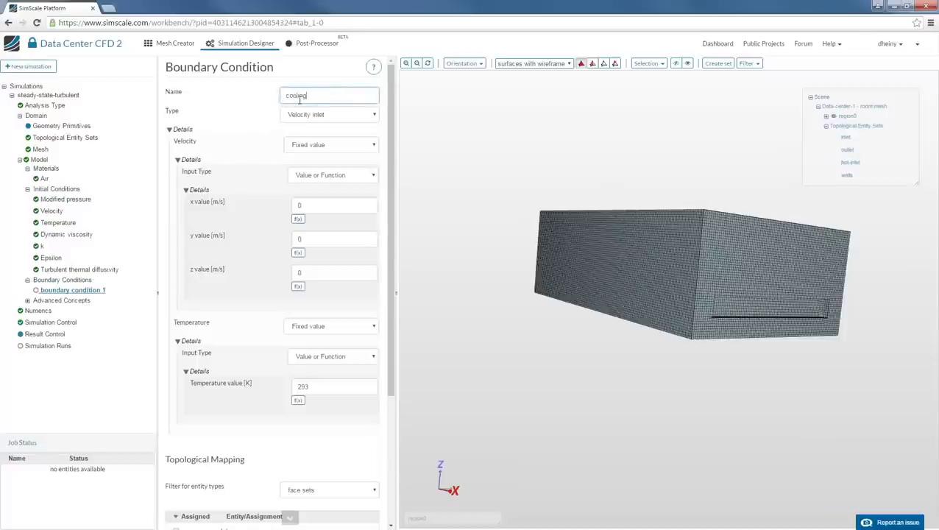
type("-inlet")
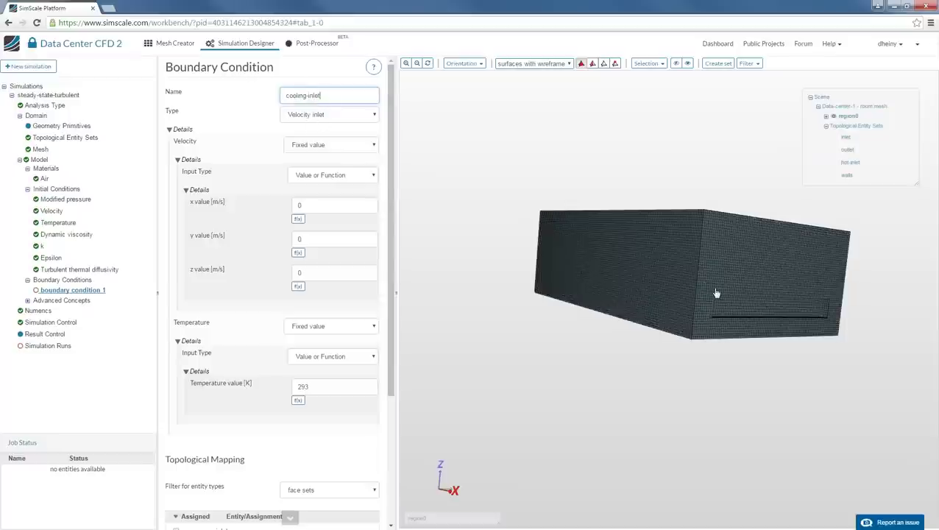
left_click(312, 200)
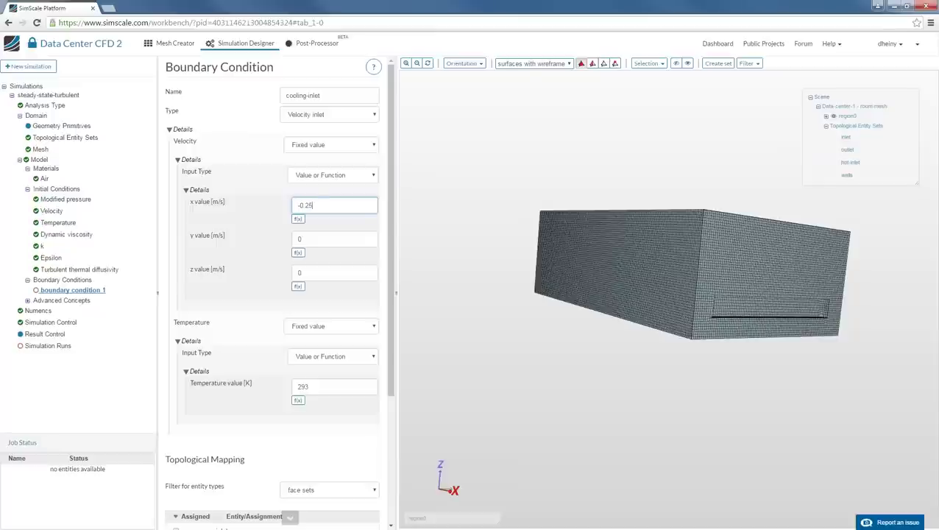
left_click(310, 387)
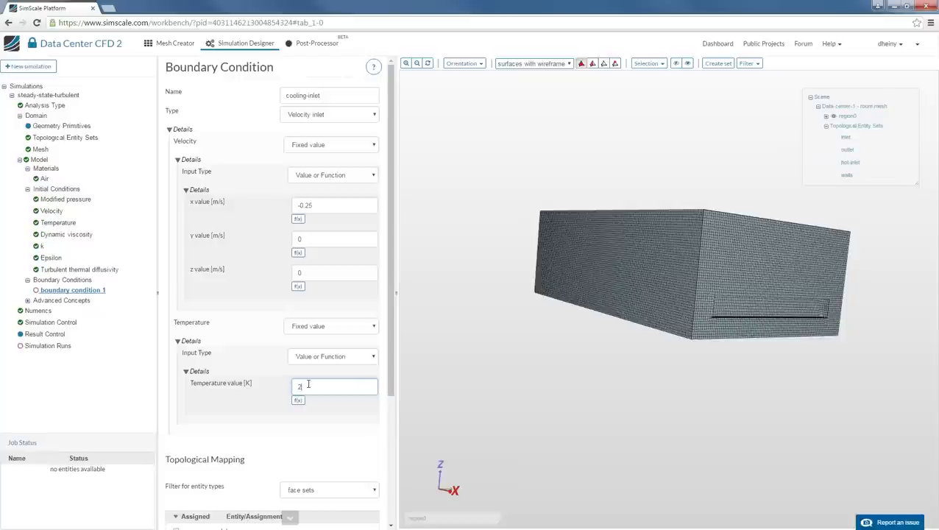
left_click(192, 278)
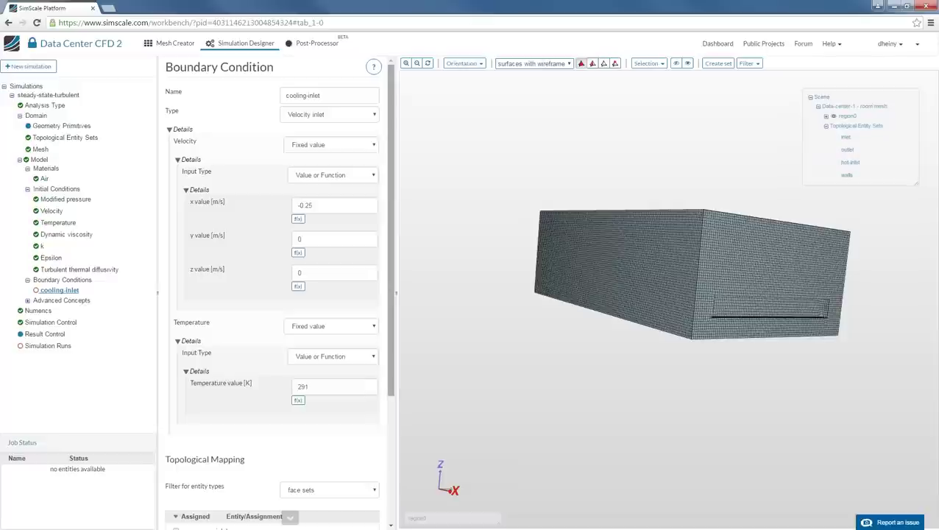
Assign the inlet face set to cooling-inlet, save, and check the highlighted inlet face.
scroll(391, 221, "down", 2)
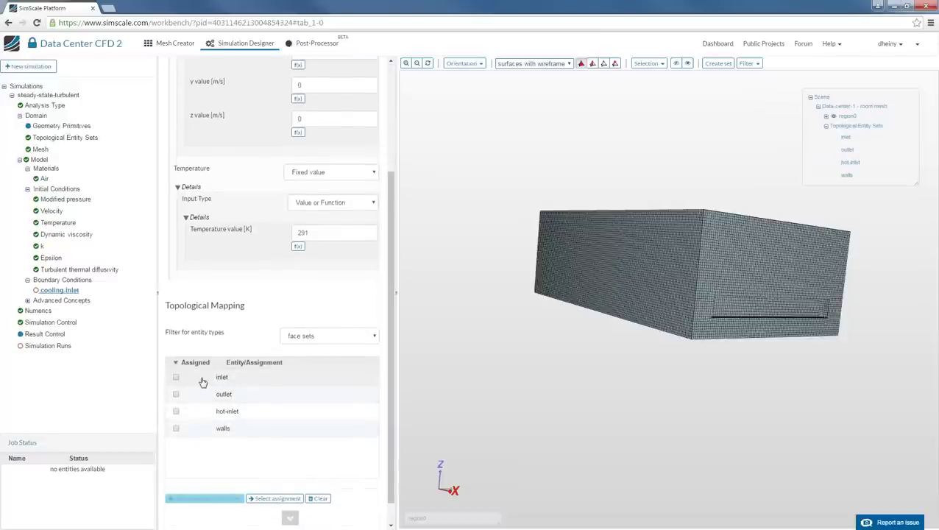
left_click_drag(634, 373, 585, 255)
left_click(272, 377)
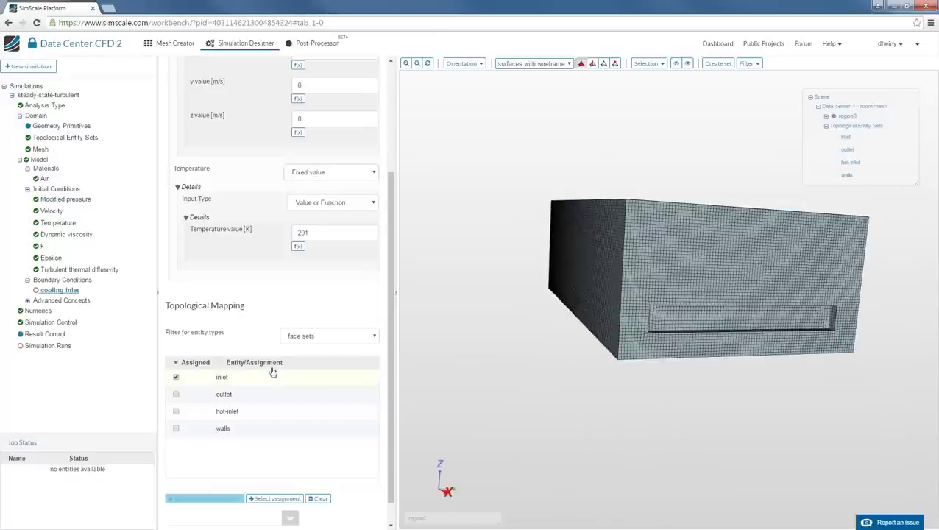
left_click(183, 511)
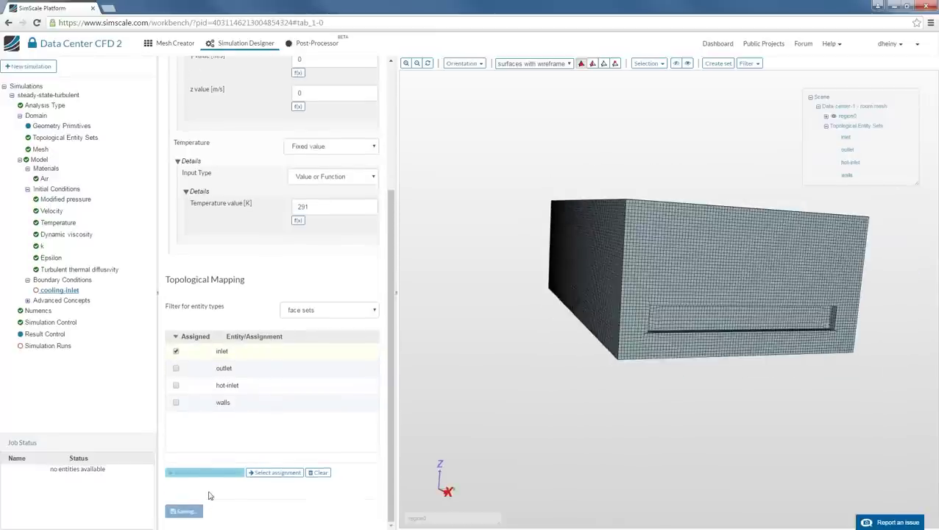
left_click(279, 472)
left_click_drag(612, 394, 880, 363)
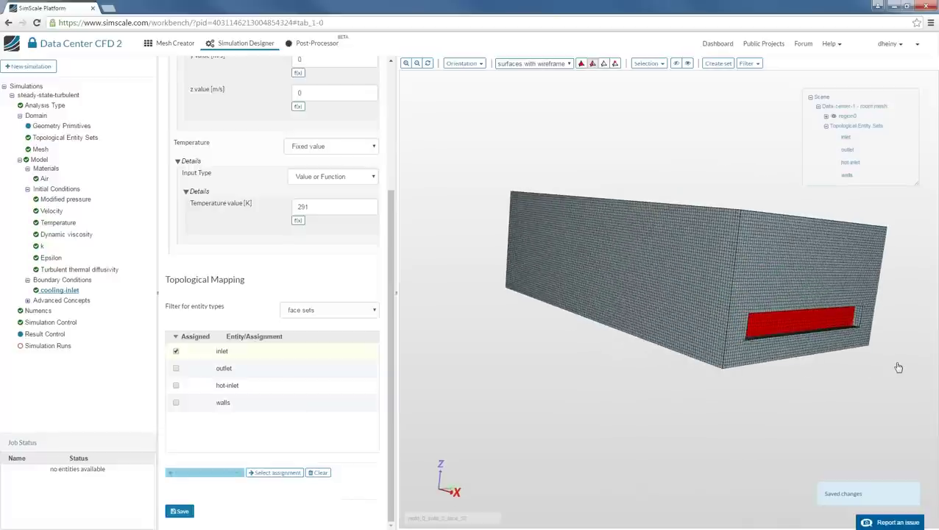
scroll(323, 115, "up", 3)
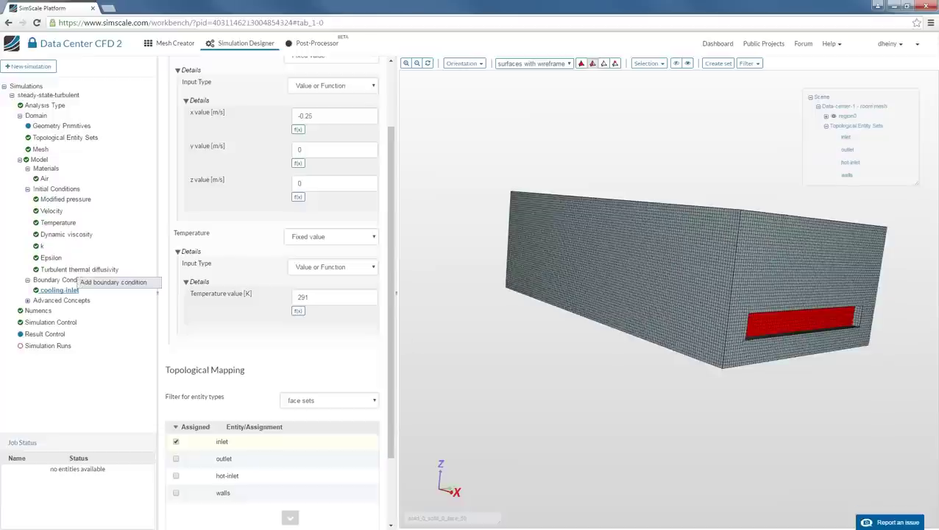
Create a second boundary condition named hot-inlet.
left_click(97, 287)
left_click_drag(393, 151, 390, 95)
triple_click(346, 86)
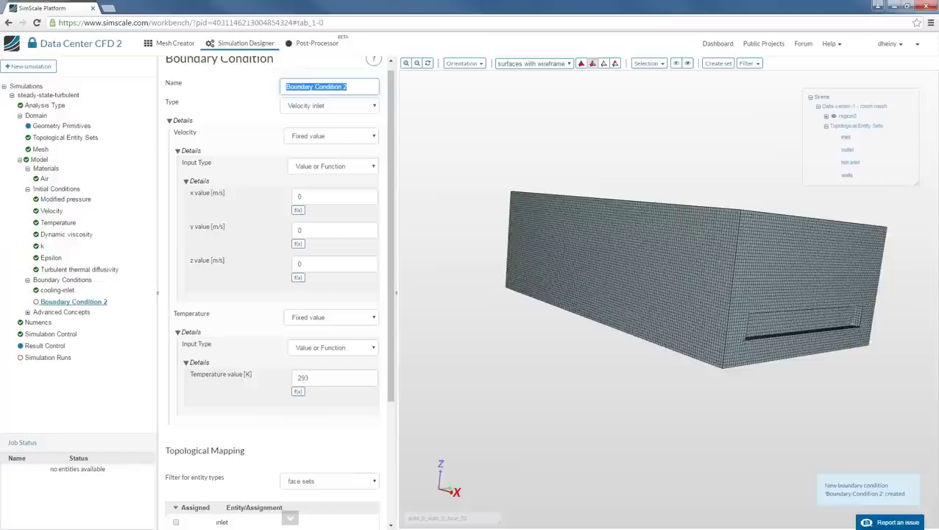
type("hot-")
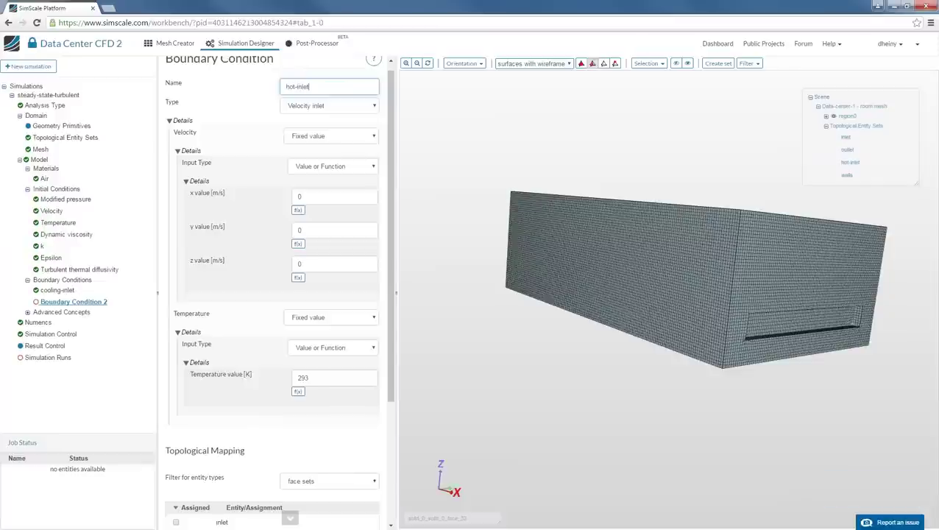
type("inlet")
Set hot-inlet's x velocity to -0.5 m/s and temperature to 328 K.
left_click(328, 197)
left_click_drag(721, 332, 667, 79)
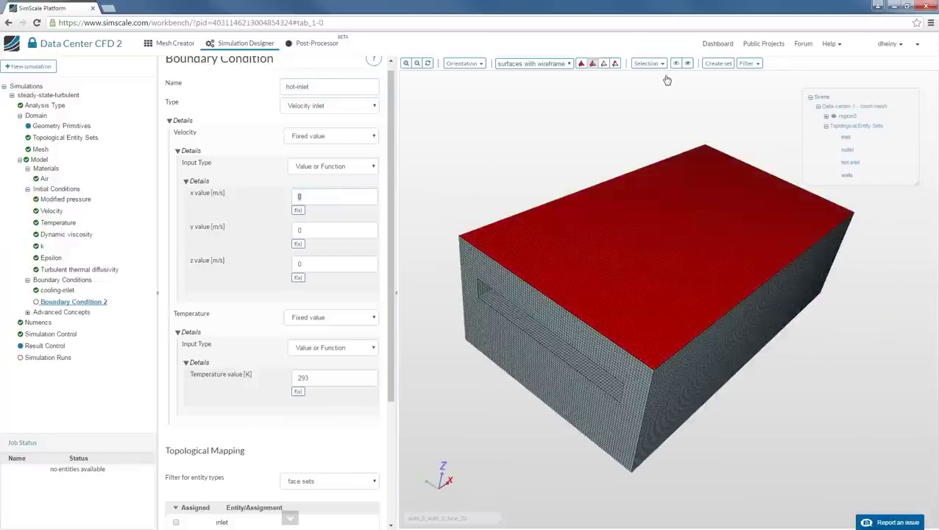
left_click(676, 64)
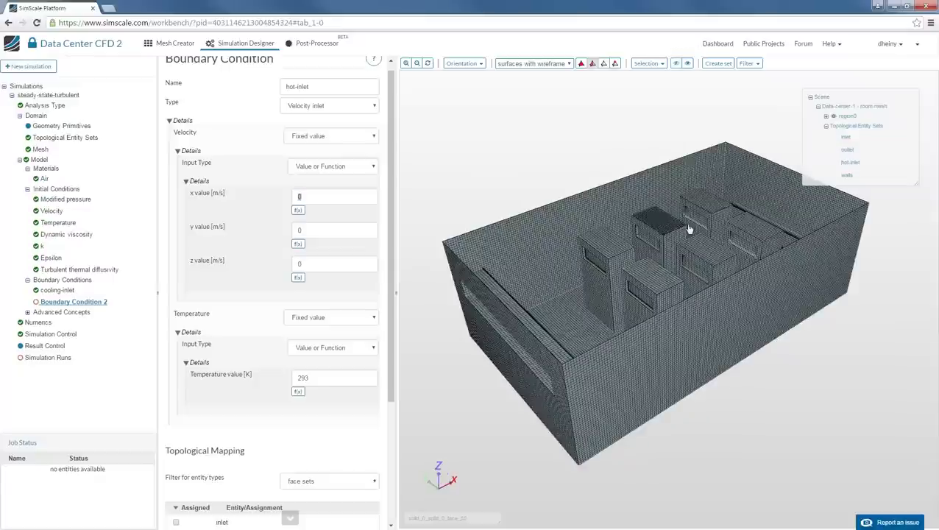
left_click(316, 198)
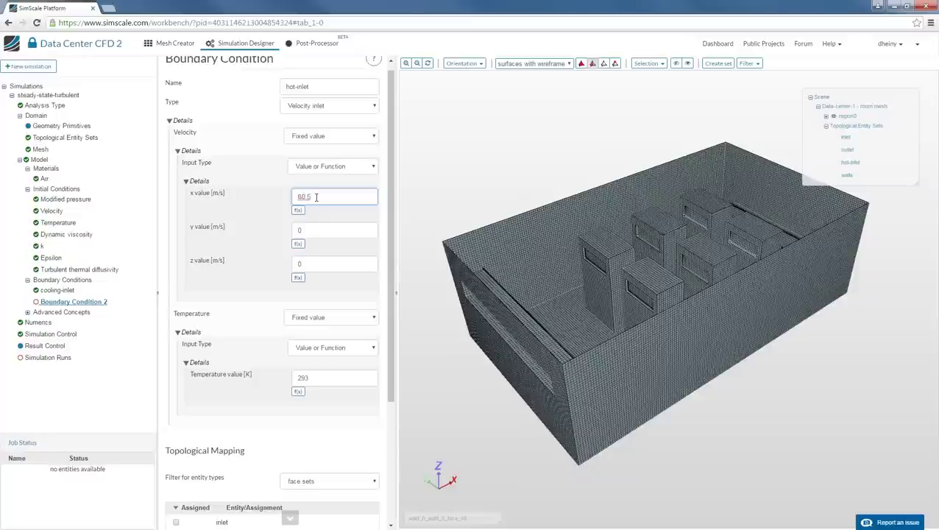
key("Delete")
type("-")
left_click(339, 382)
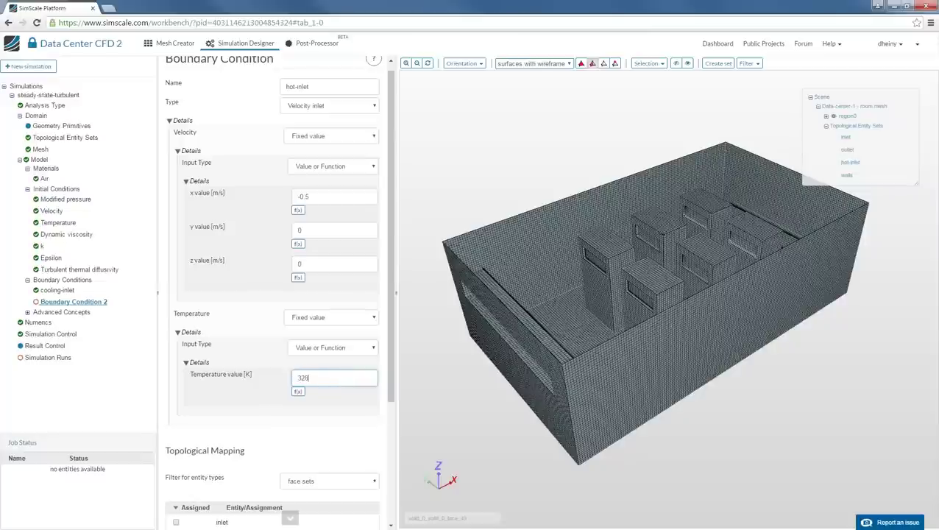
Assign the hot-inlet face set, save, and verify the highlighted rack faces.
scroll(254, 362, "down", 3)
left_click(248, 385)
left_click(181, 511)
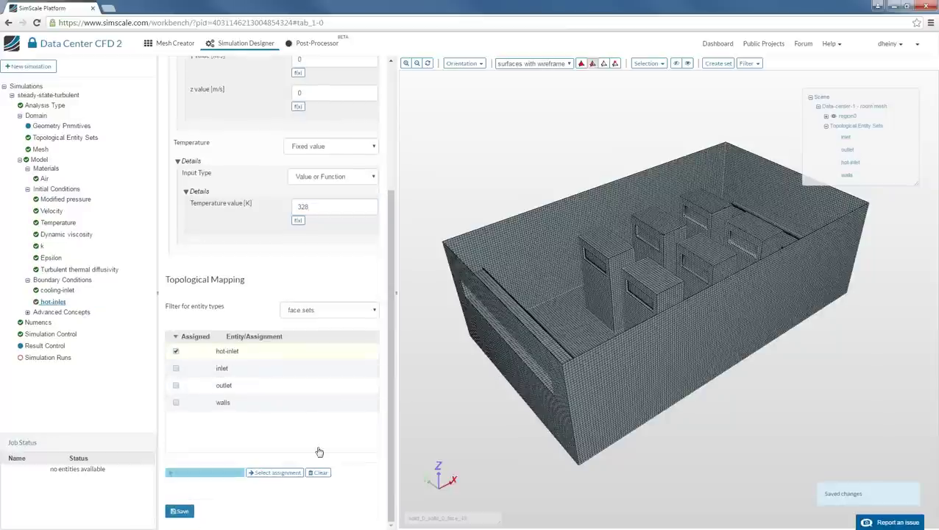
left_click(276, 473)
left_click_drag(730, 436, 776, 415)
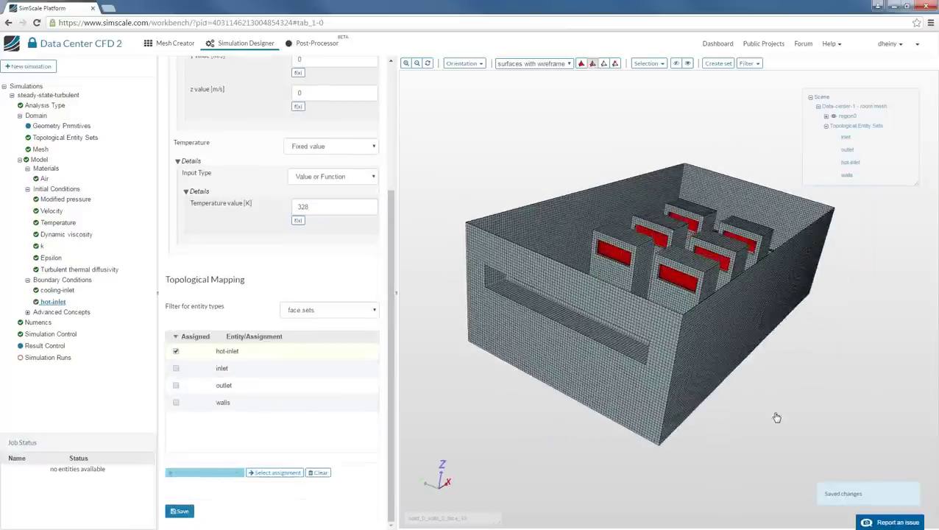
left_click(84, 286)
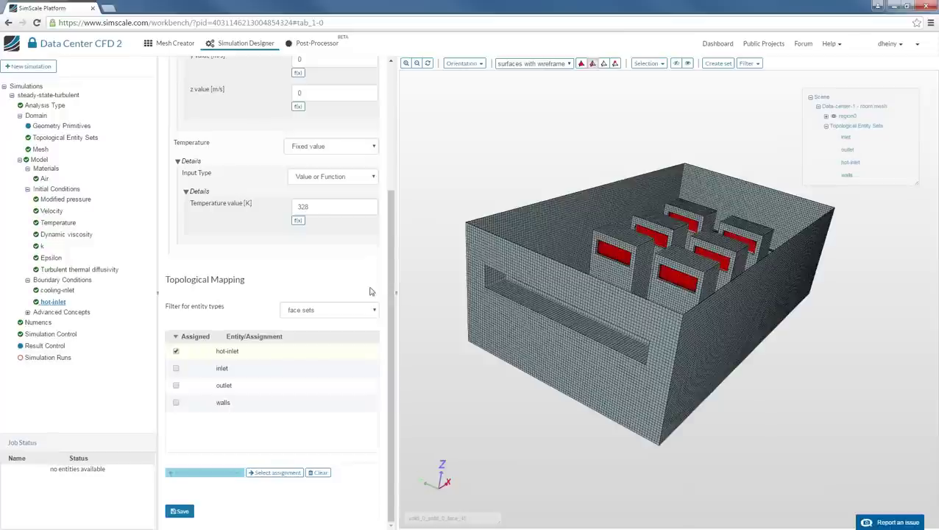
Rename the third condition outlet and make it a pressure outlet at 101325 Pa.
triple_click(340, 96)
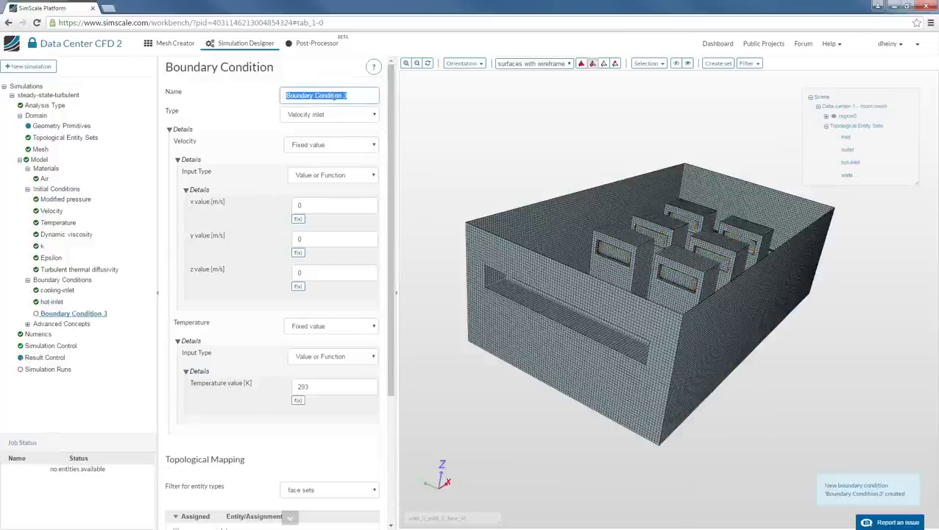
type("outlet")
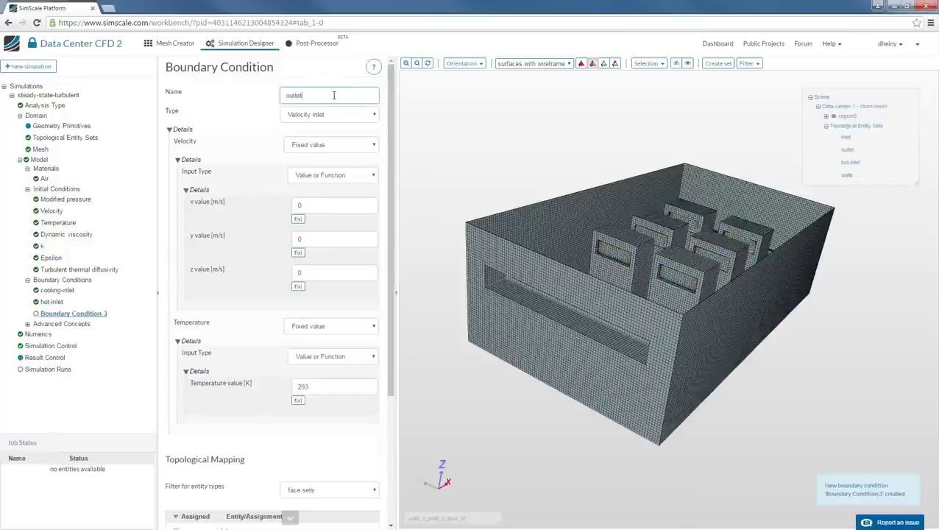
left_click(330, 114)
left_click(331, 153)
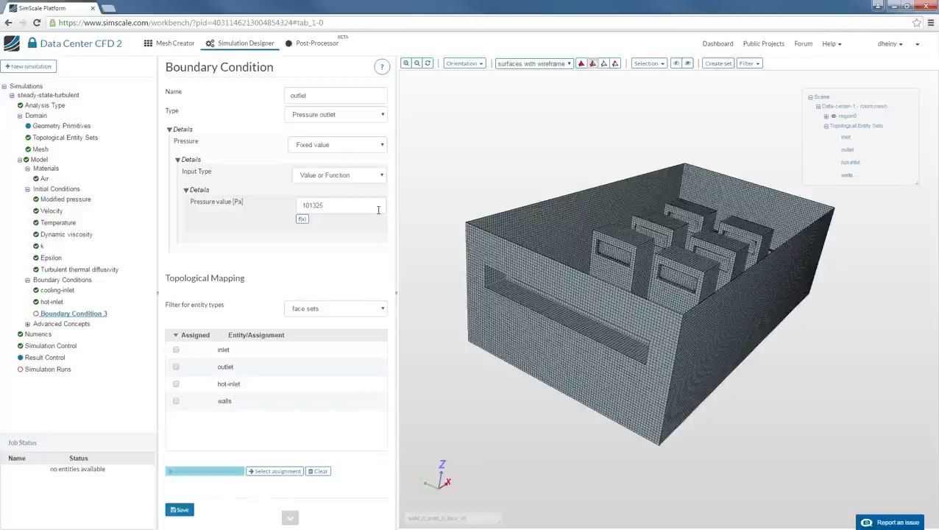
left_click_drag(501, 316, 551, 298)
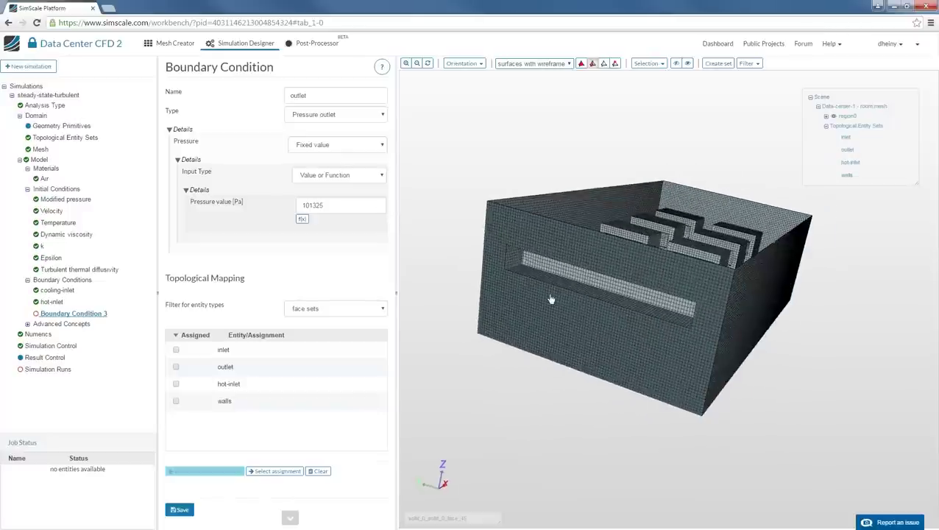
left_click_drag(489, 211, 413, 162)
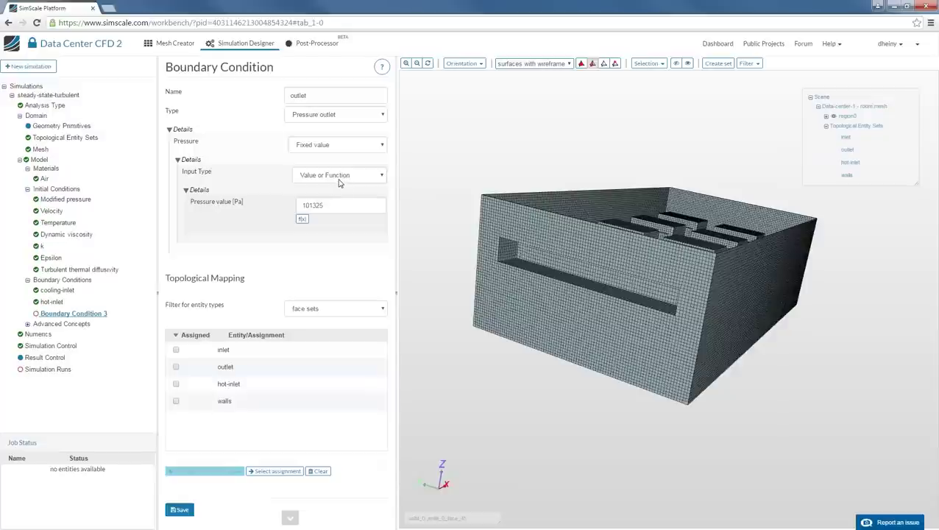
left_click(340, 204)
left_click(179, 510)
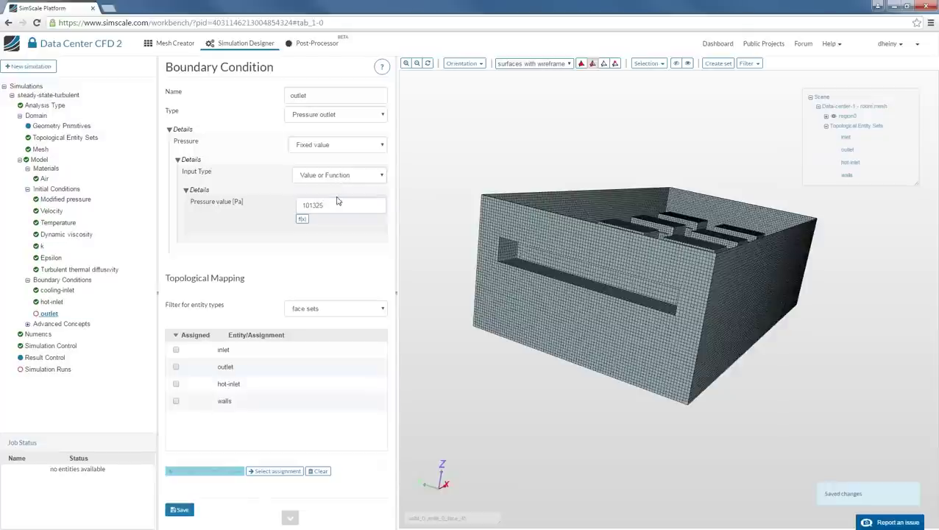
Assign the outlet face set to the outlet condition and save.
left_click(243, 368)
left_click(189, 510)
left_click(81, 280)
Rename the new boundary condition to 'walls' and set its type to Wall.
left_click(340, 93)
key("ctrl+a")
type("walls")
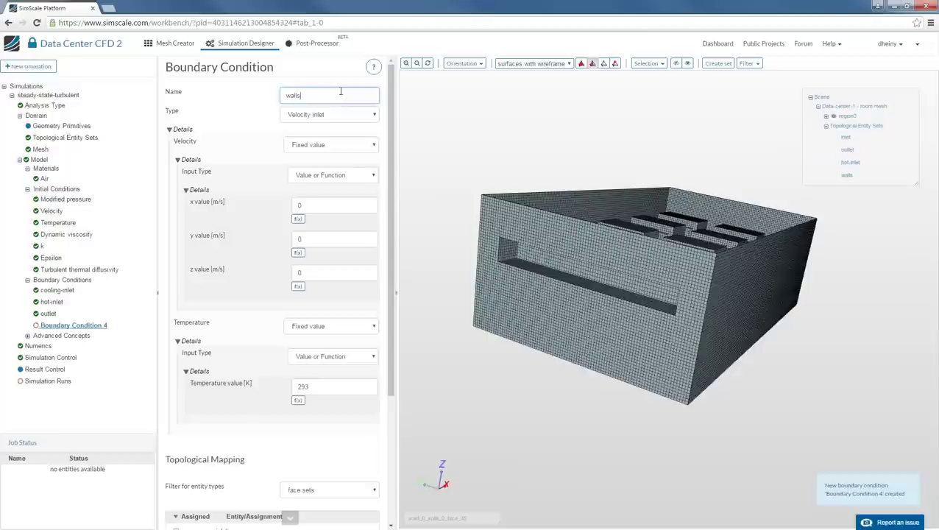
left_click(335, 114)
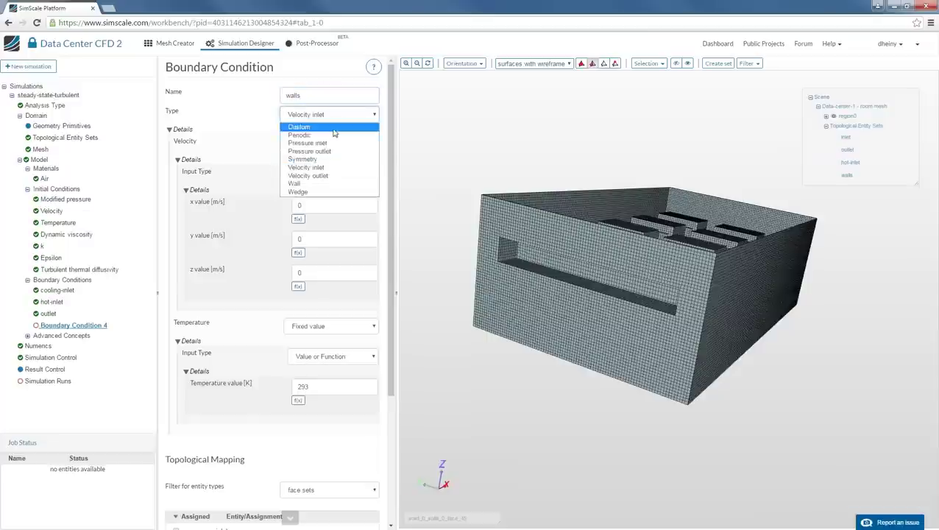
left_click(321, 185)
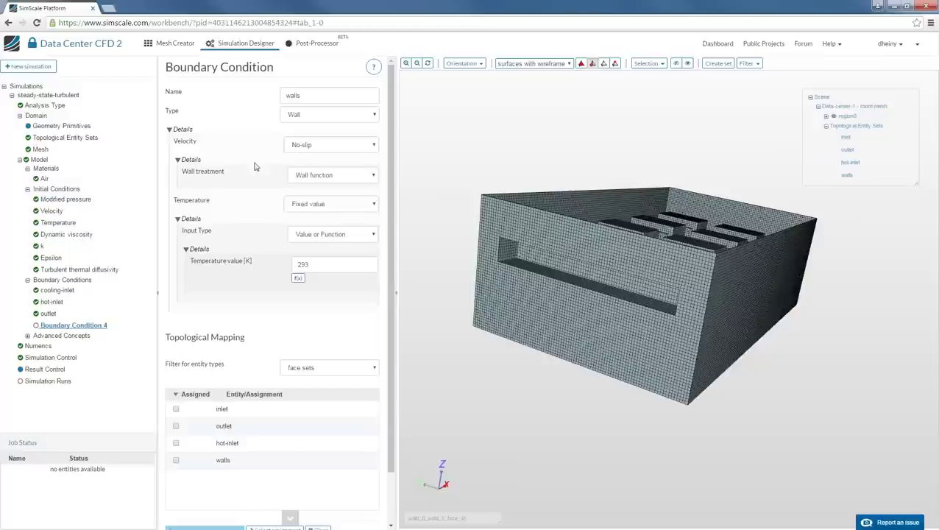
Give it a zero temperature gradient, assign the walls face set, and save it.
left_click(317, 204)
left_click(311, 226)
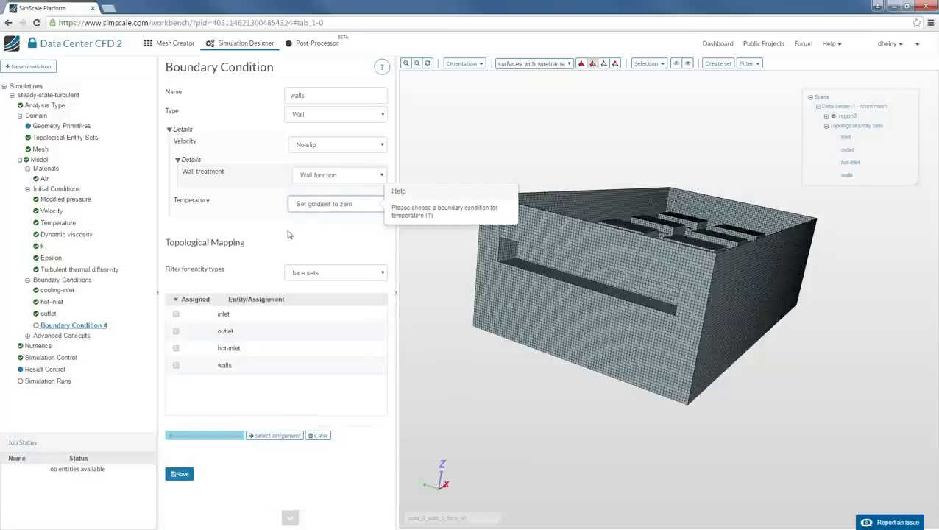
left_click(231, 367)
left_click(180, 473)
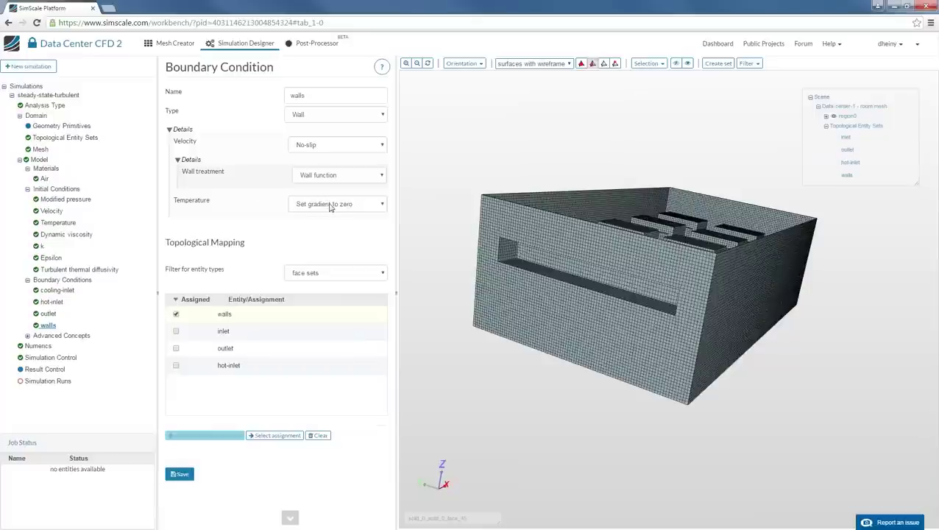
left_click_drag(604, 186, 560, 170)
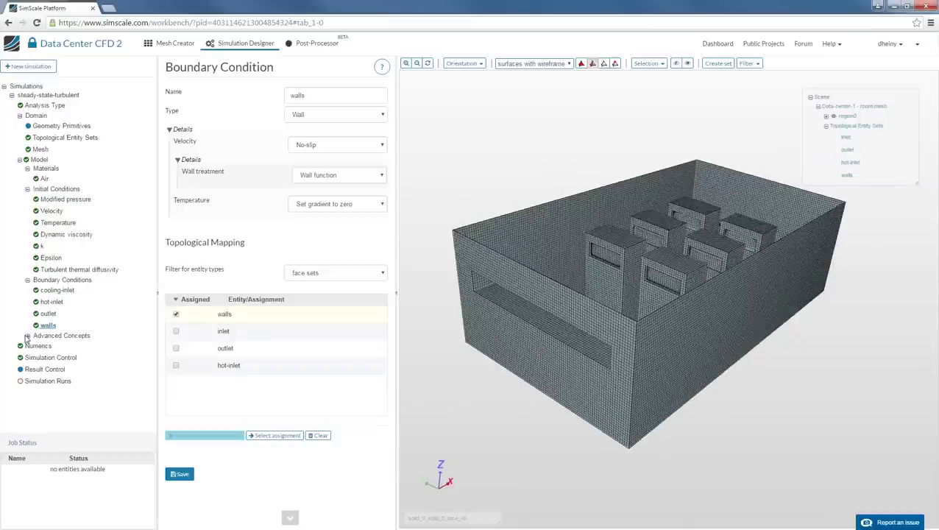
In Simulation Control, set end time 1000 s, time step 1 s and write interval 1000.
left_click(47, 358)
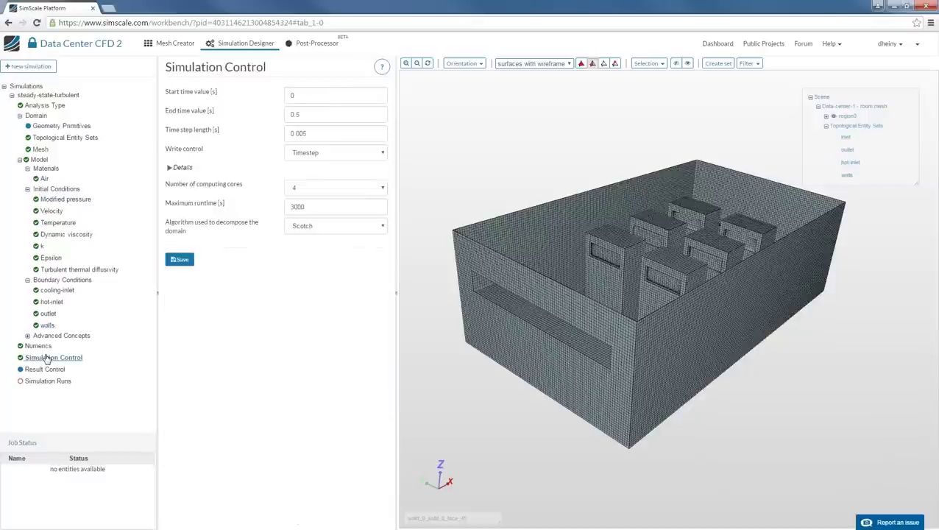
left_click(38, 346)
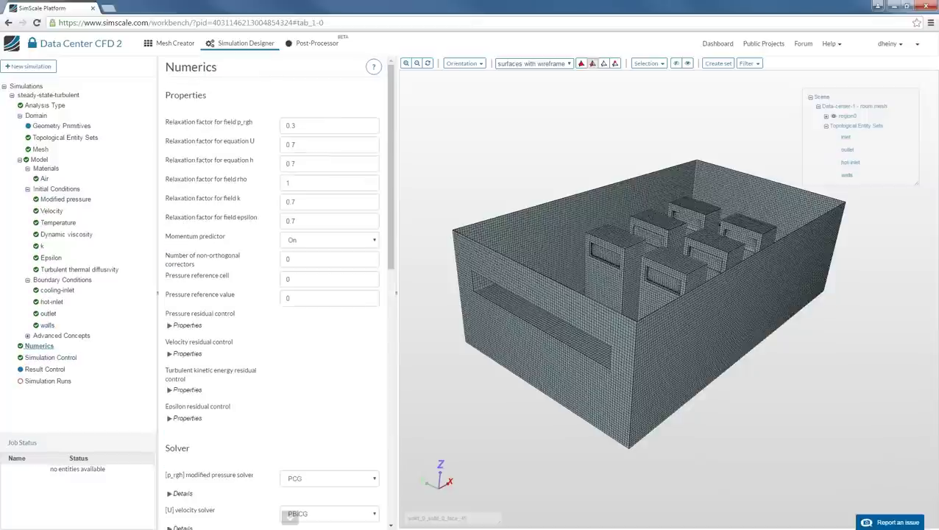
left_click_drag(393, 230, 393, 225)
left_click(68, 359)
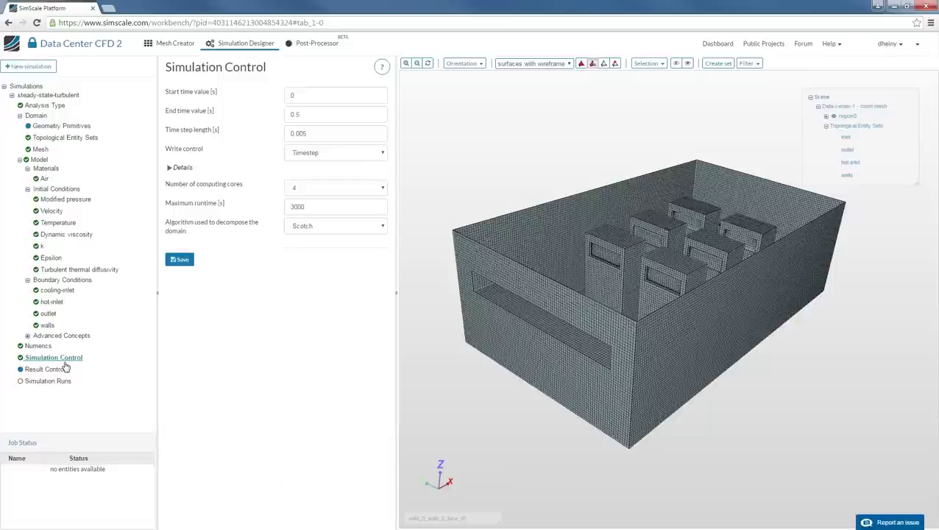
left_click(178, 167)
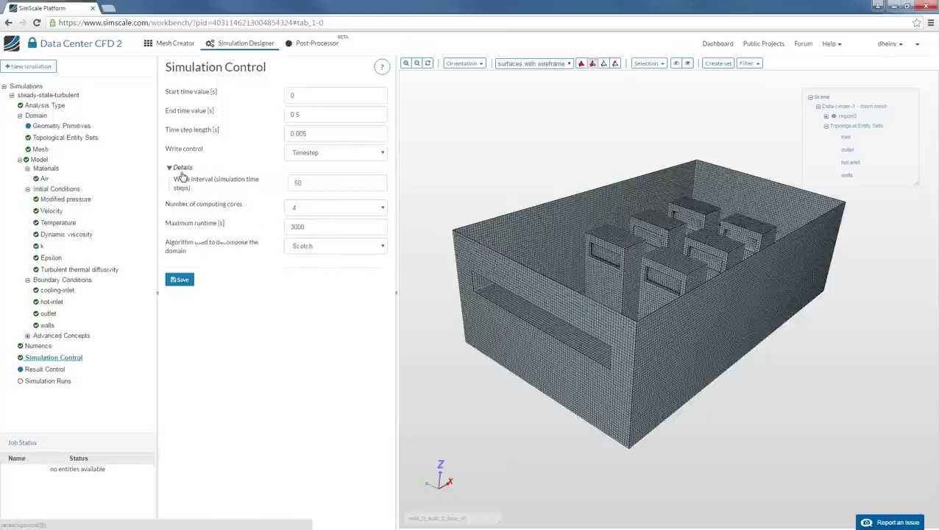
double_click(302, 117)
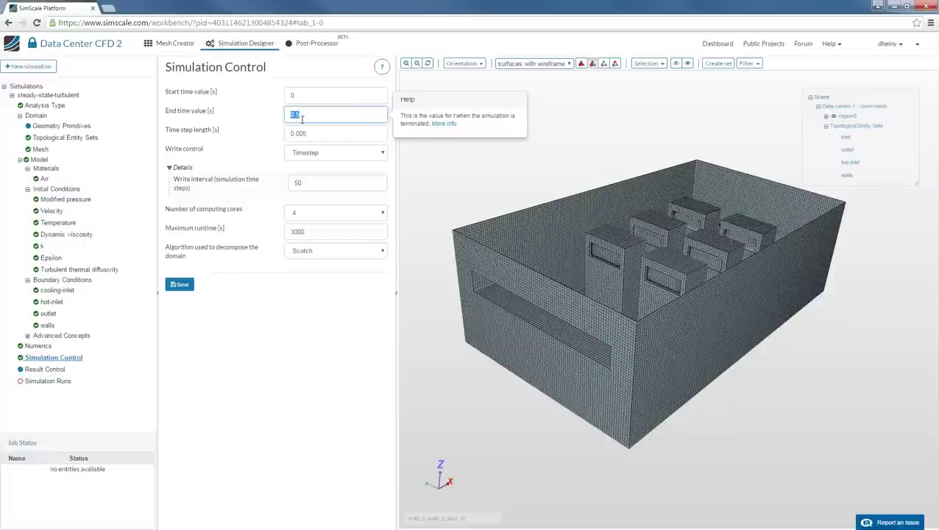
type("1000")
key("Tab")
type("1")
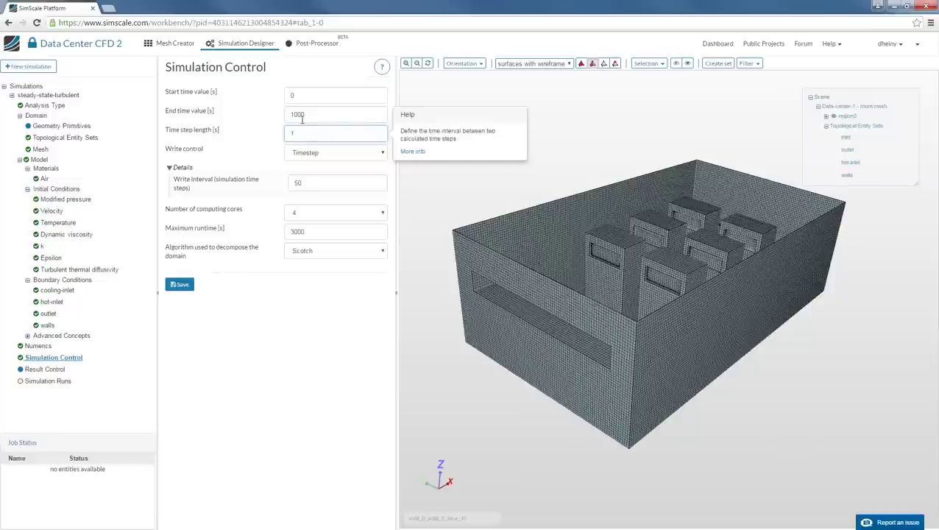
double_click(308, 187)
type("1000")
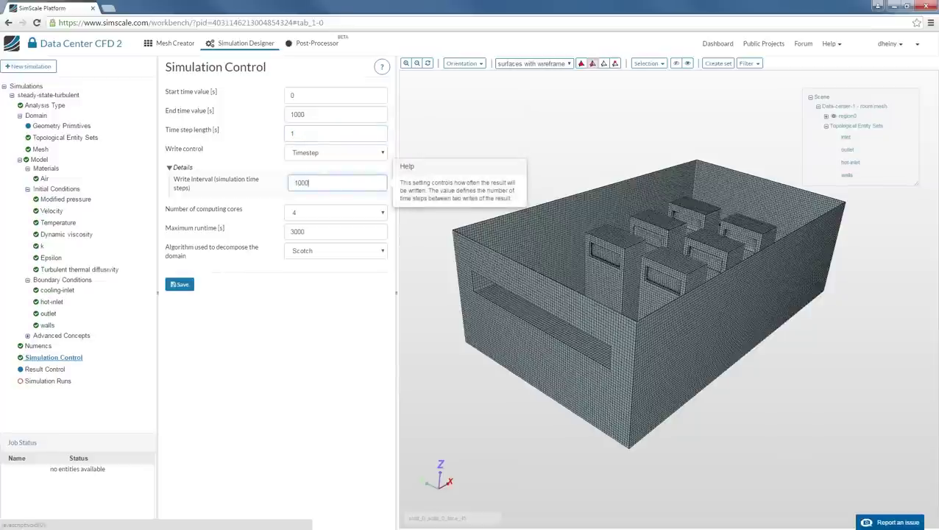
Choose 16 computing cores, set maximum runtime to 300000 s, and save the settings.
left_click(365, 213)
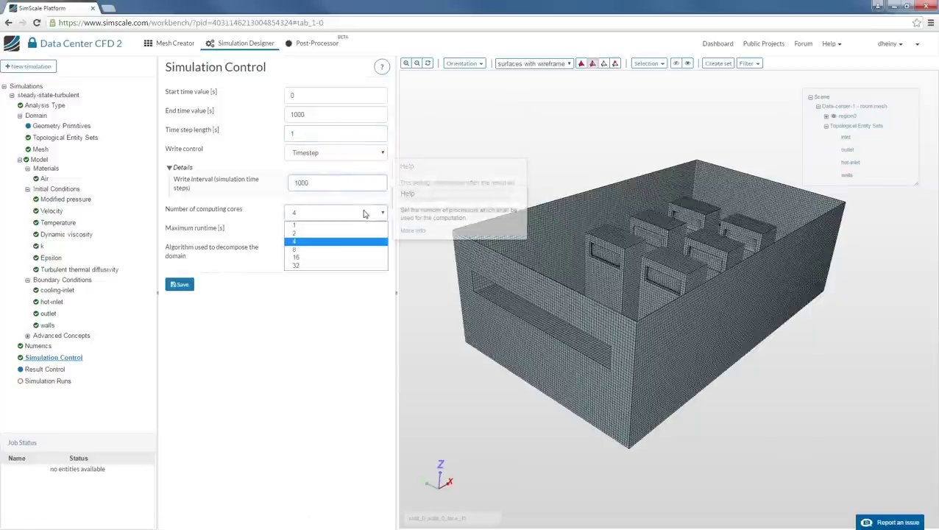
left_click(352, 258)
left_click(353, 233)
type("00000")
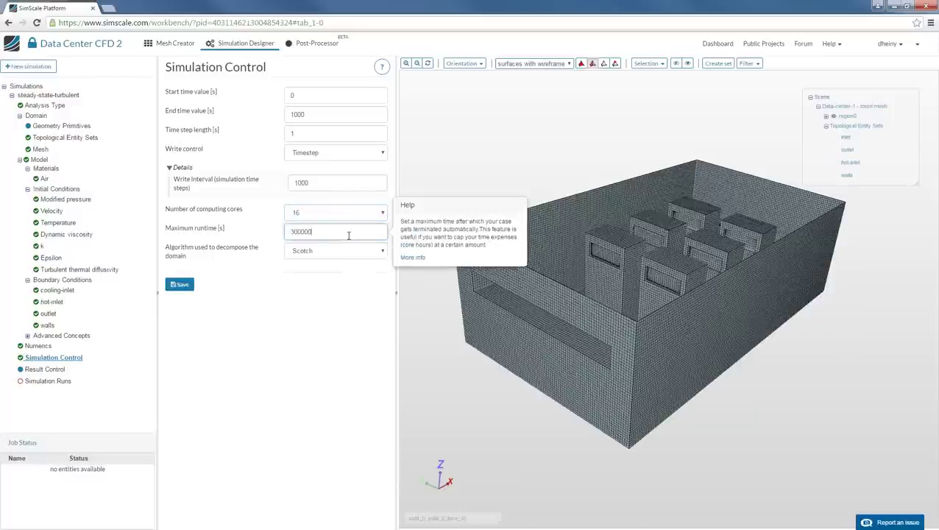
left_click(336, 181)
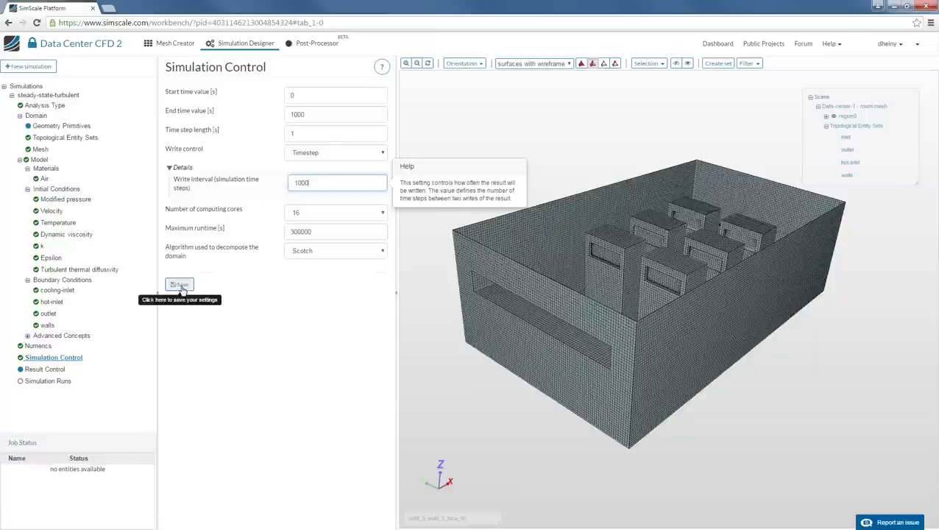
left_click(184, 286)
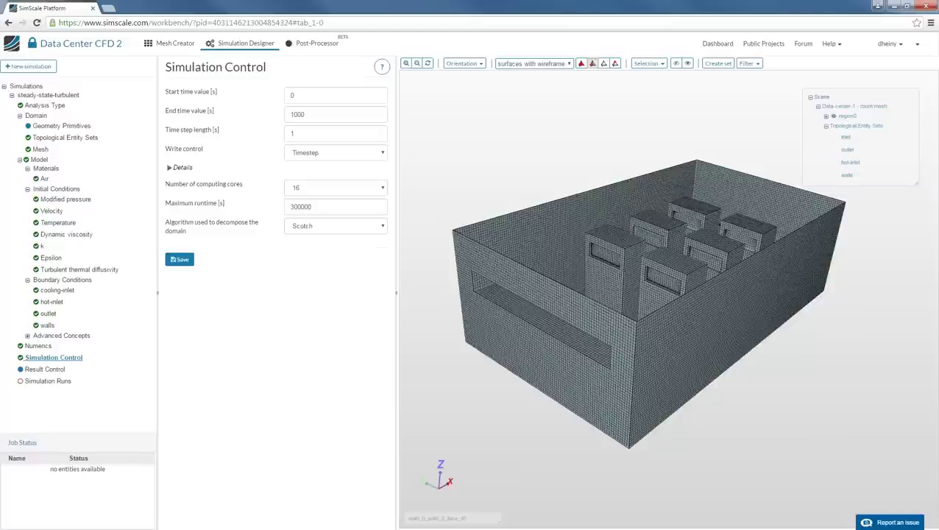
left_click(186, 168)
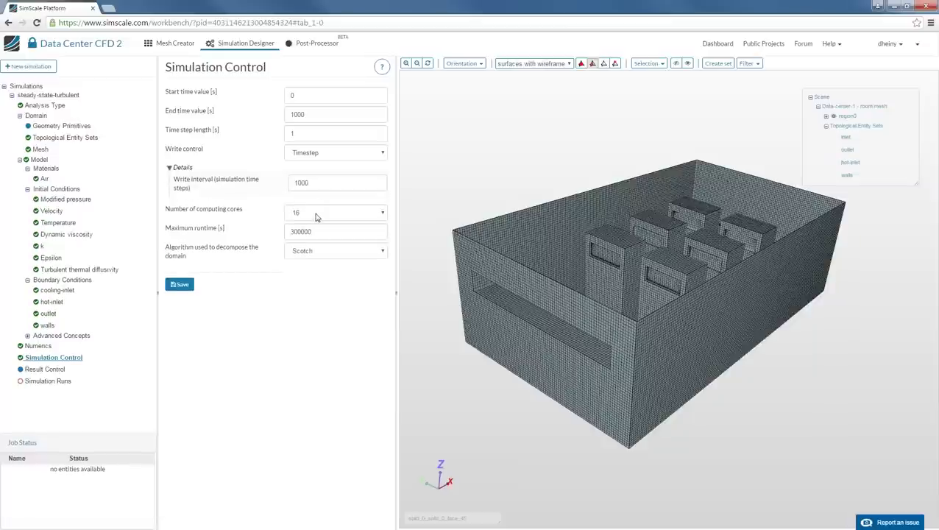
Check the mesh's 3D element count, then return to Simulation Control keeping 16 computing cores.
left_click(41, 150)
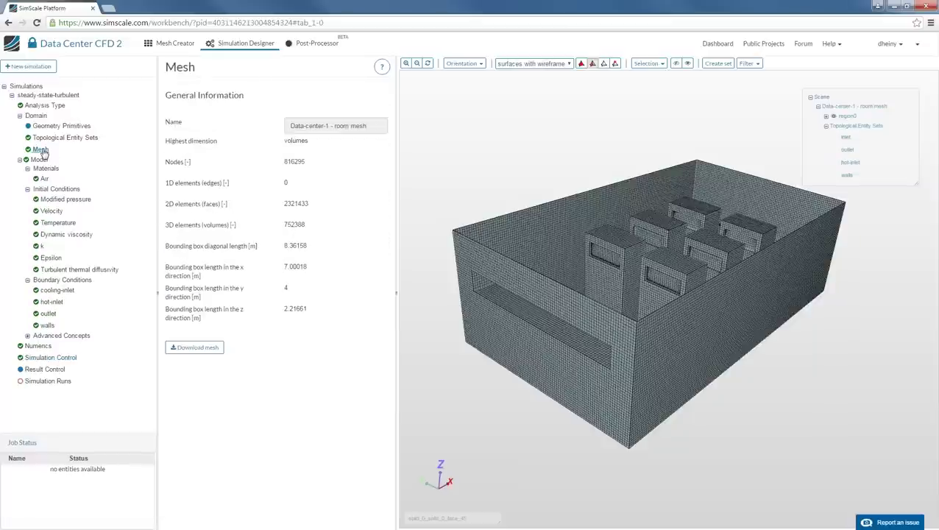
double_click(296, 224)
left_click(72, 358)
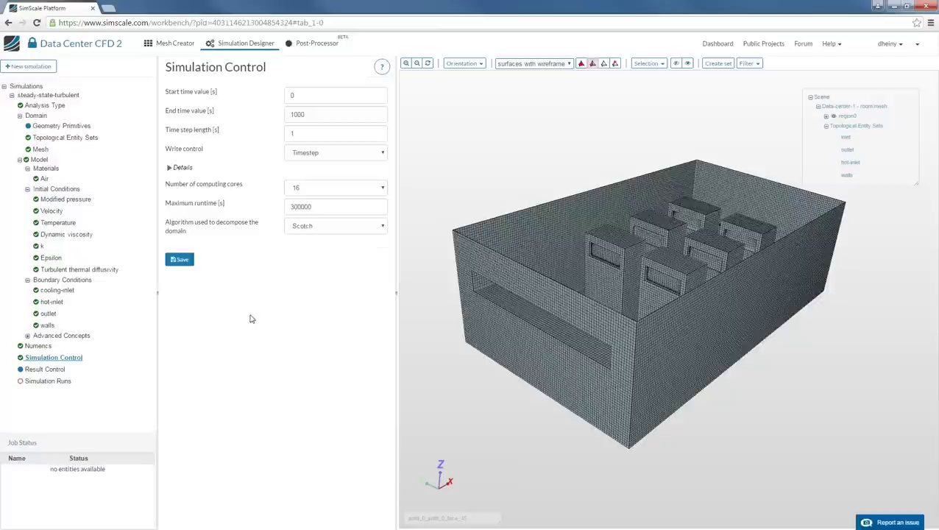
left_click(299, 193)
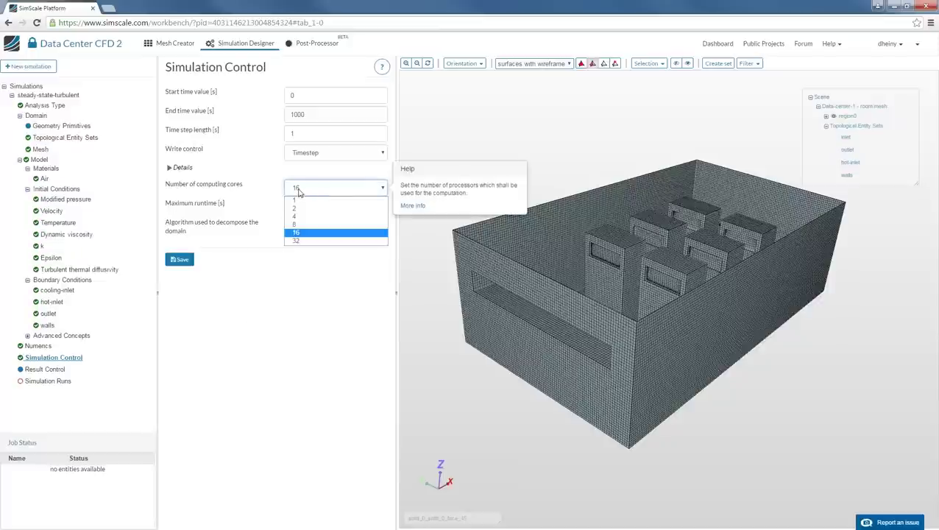
left_click(299, 193)
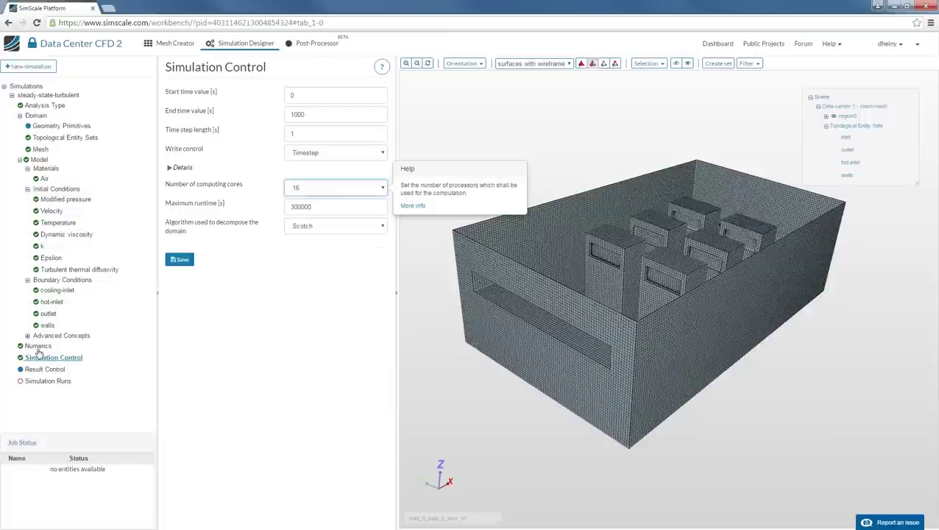
Save the pending changes and run the simulation check, which reports no problems.
left_click(55, 382)
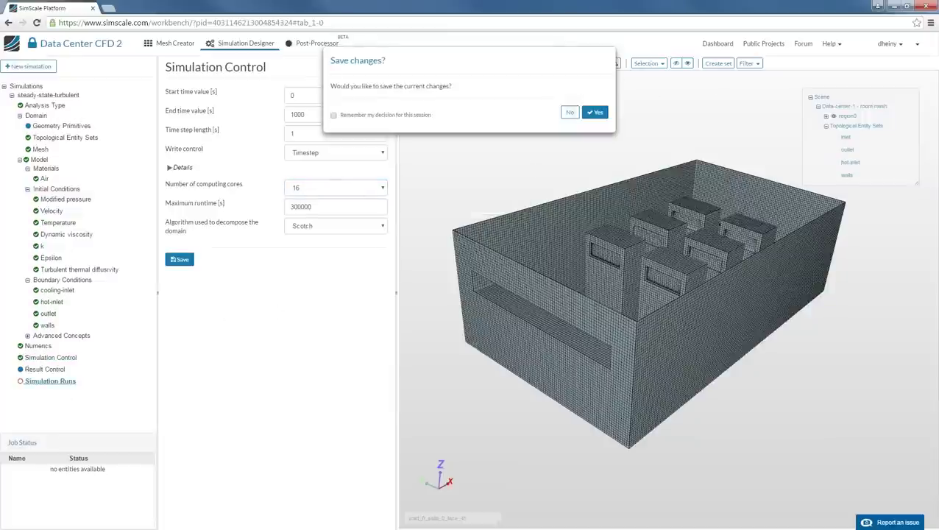
left_click(595, 112)
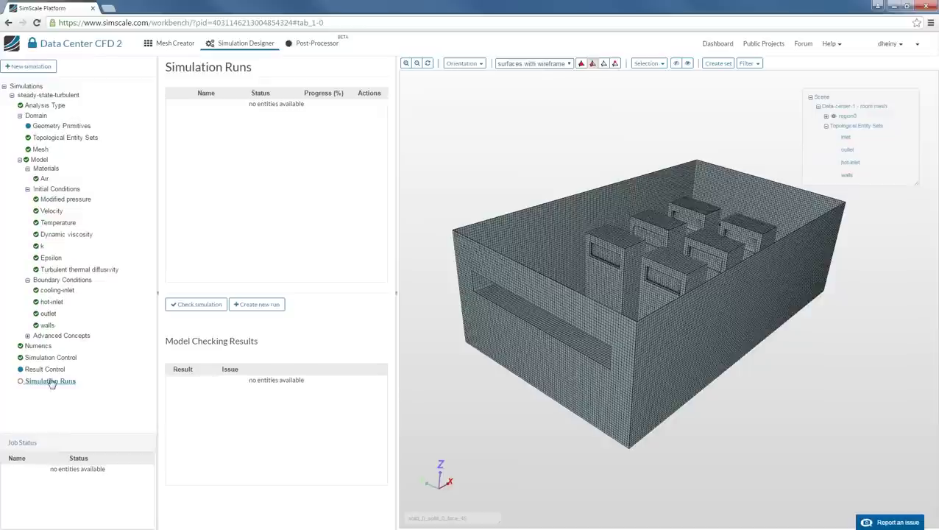
left_click(196, 304)
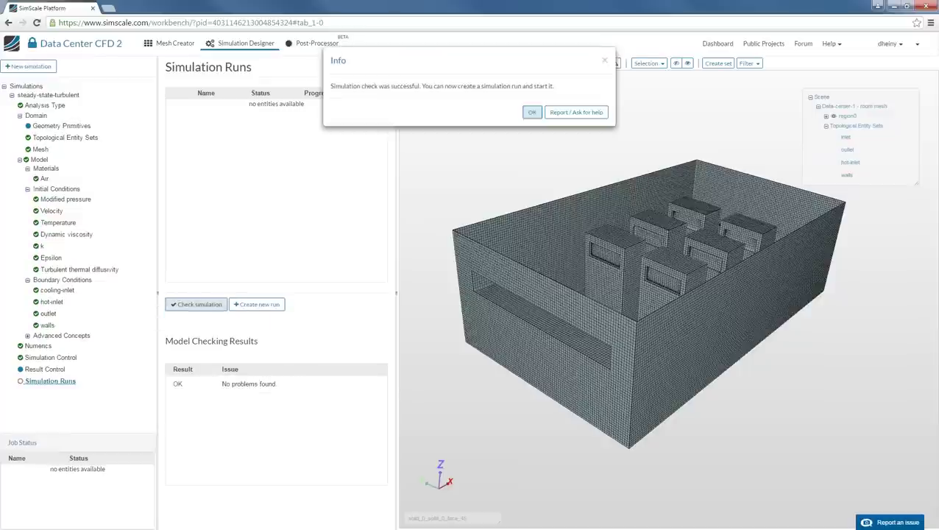
left_click(533, 111)
Create a new run named 'data-center-1' and start it.
left_click(253, 305)
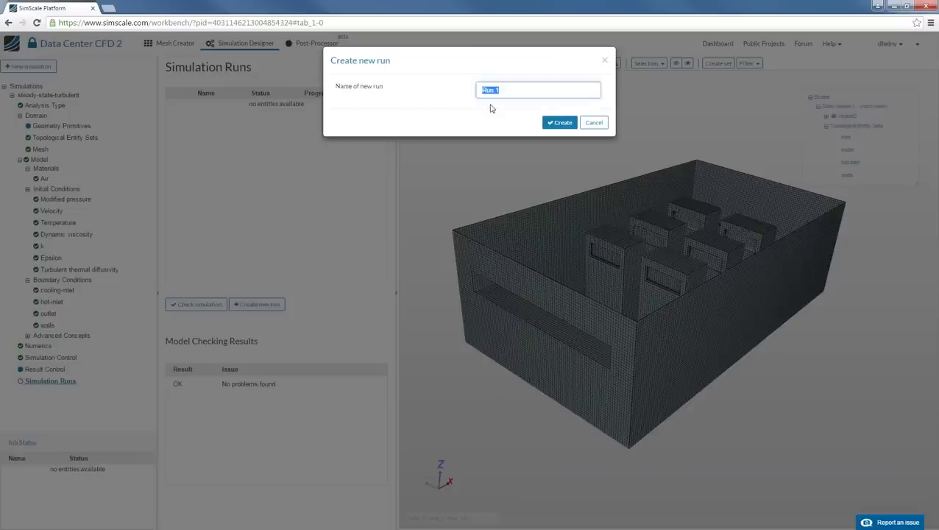
type("data-center-1")
left_click(559, 122)
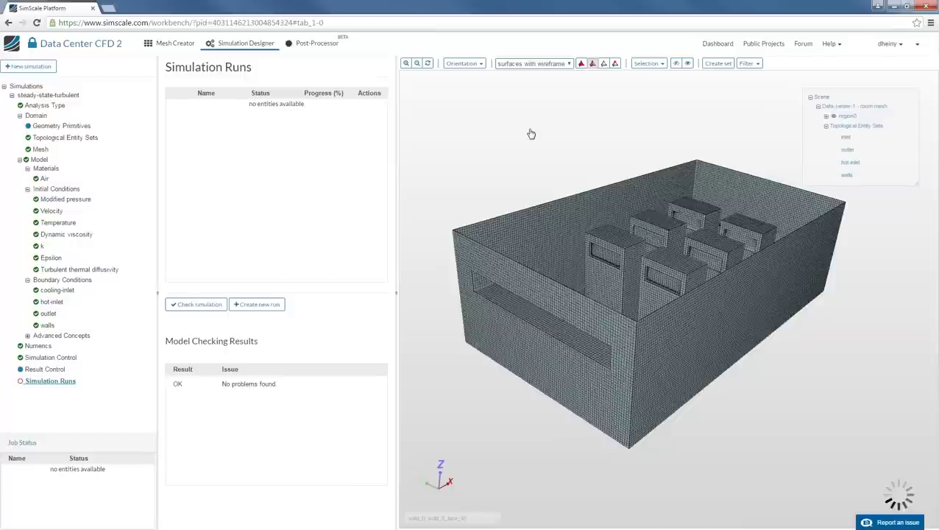
left_click(181, 145)
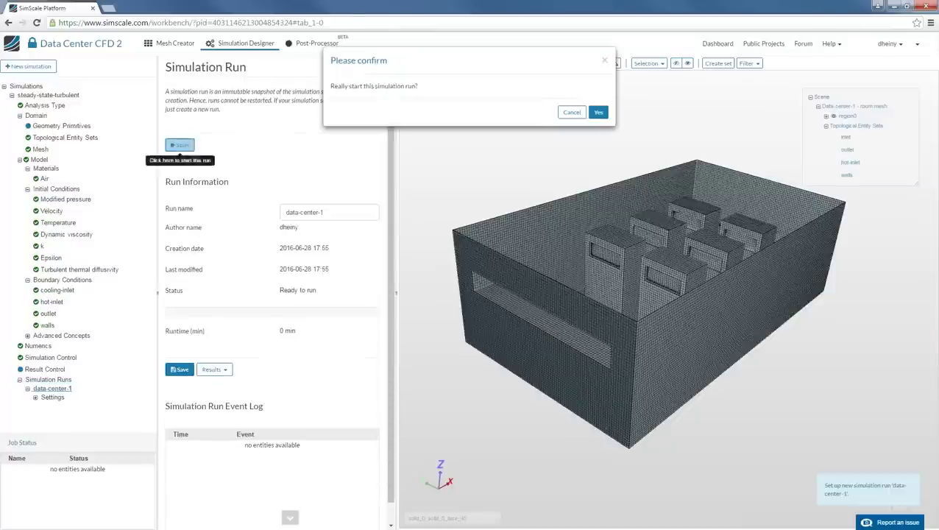
left_click(598, 113)
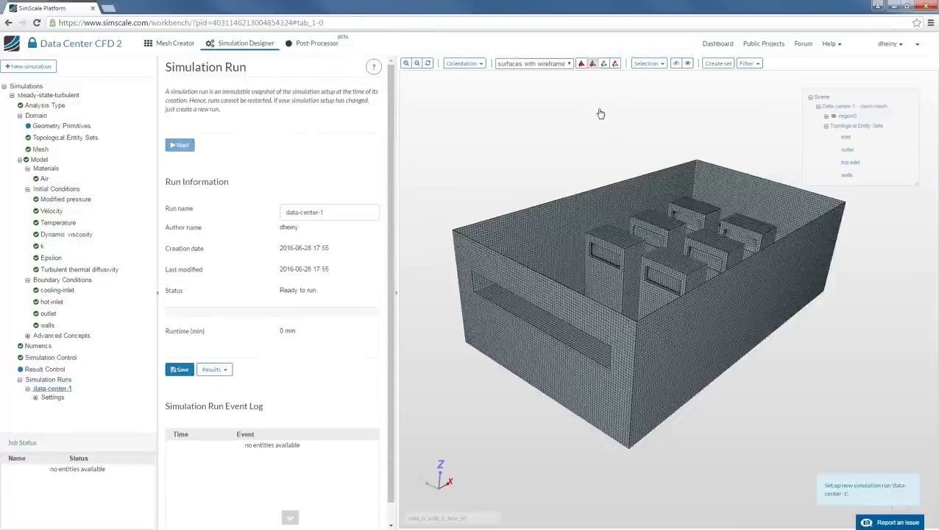
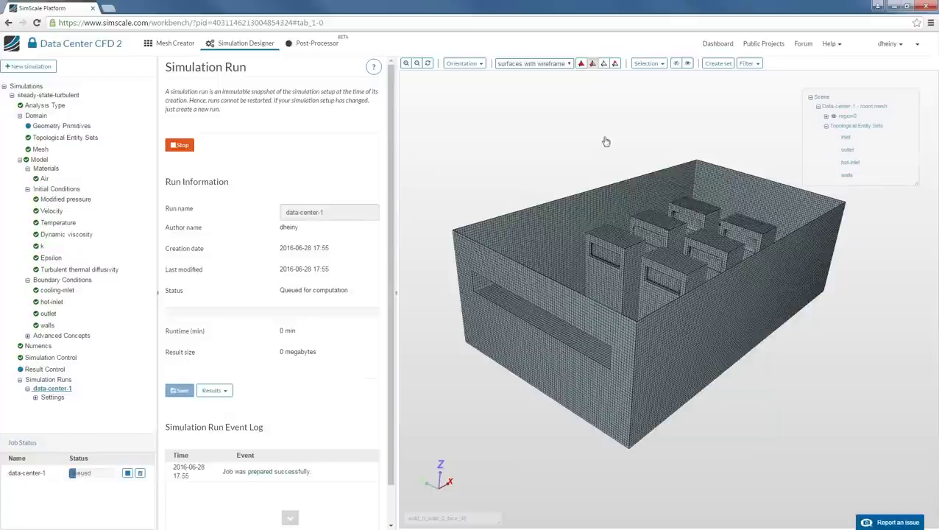
Go to the Dashboard and open the Data Center Cooling - CFD 3 project.
left_click(725, 45)
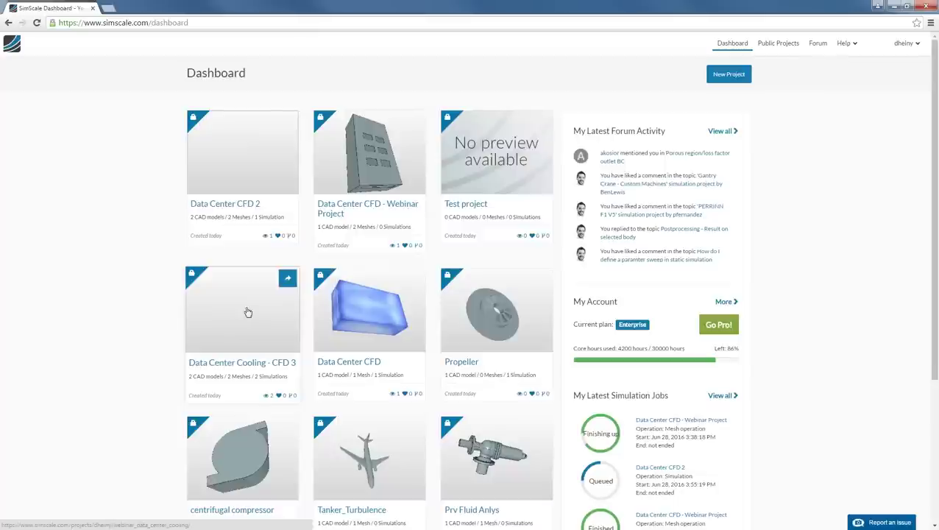
left_click(285, 281)
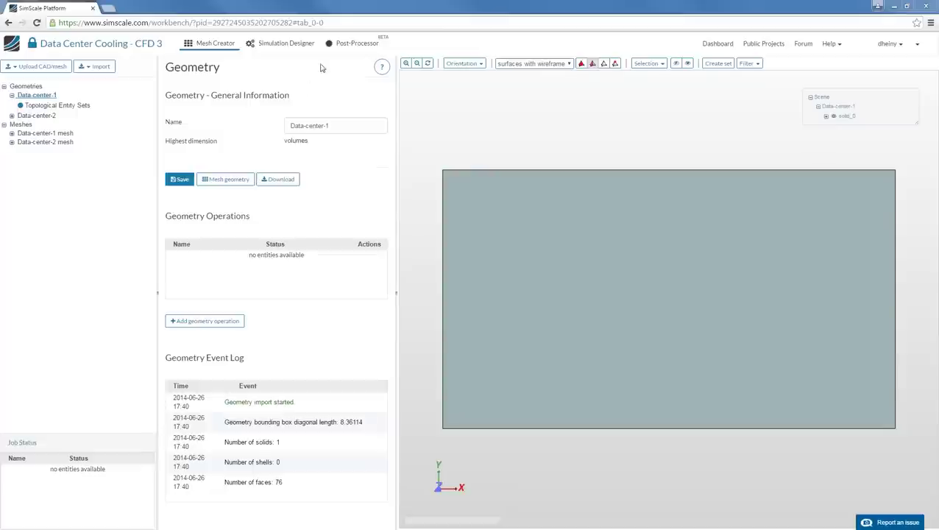
left_click(340, 46)
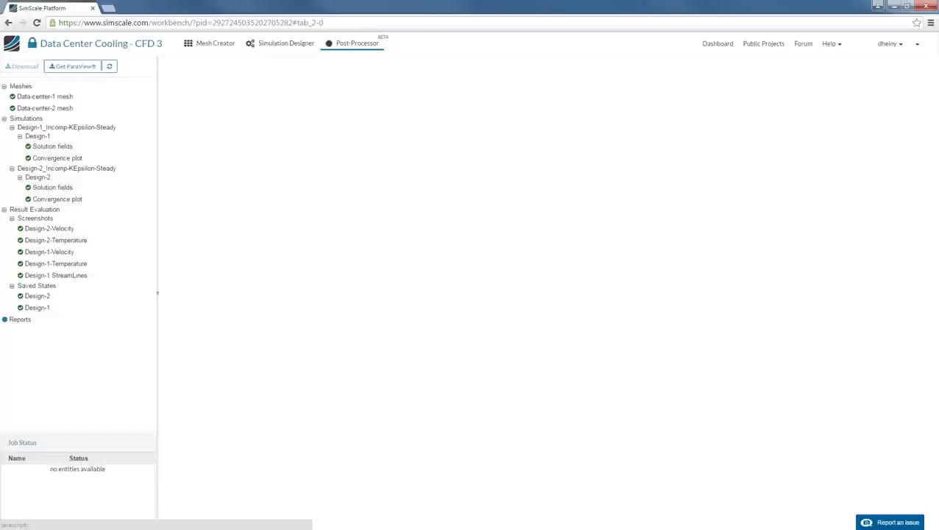
left_click(287, 44)
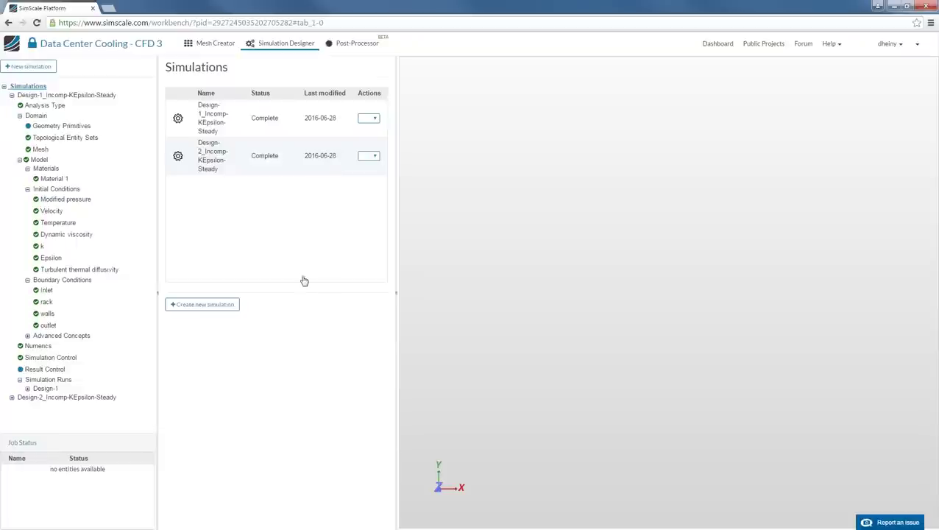
left_click(47, 390)
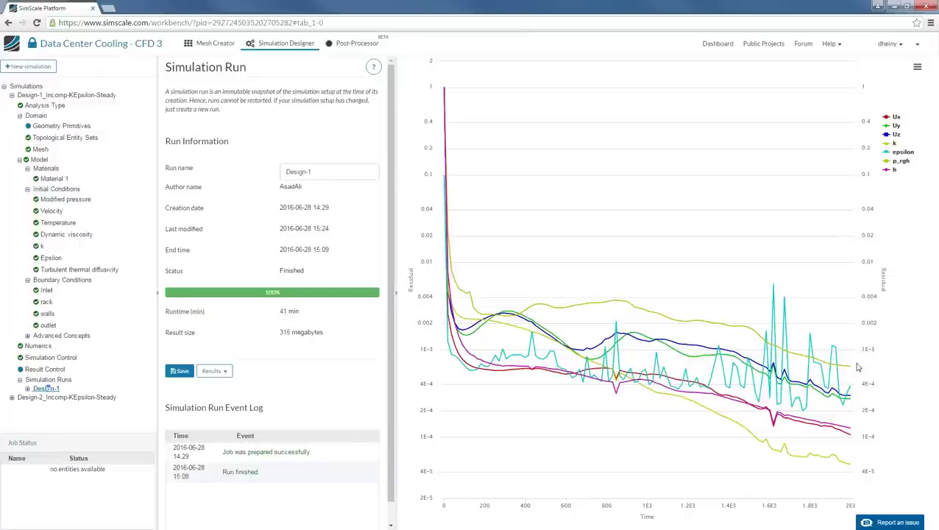
left_click(371, 42)
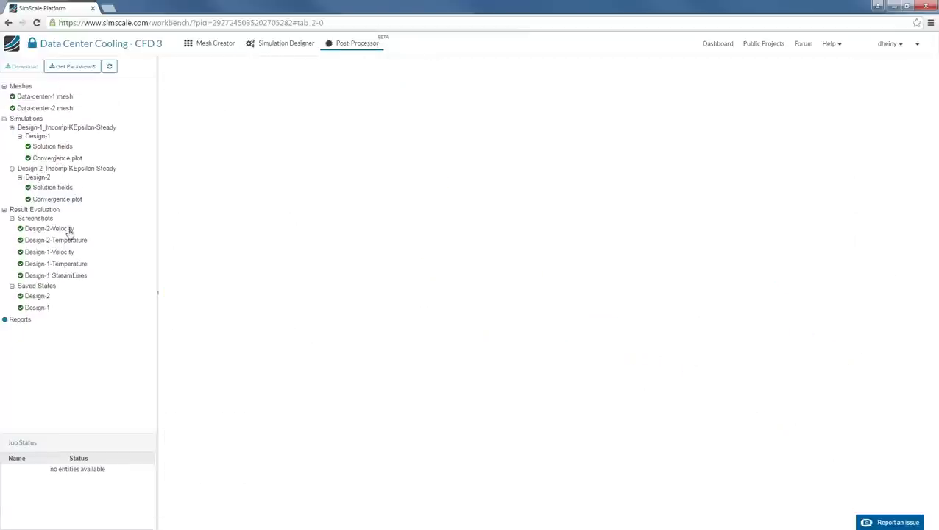
Load the saved Design-1 results state at the final time step.
left_click(38, 308)
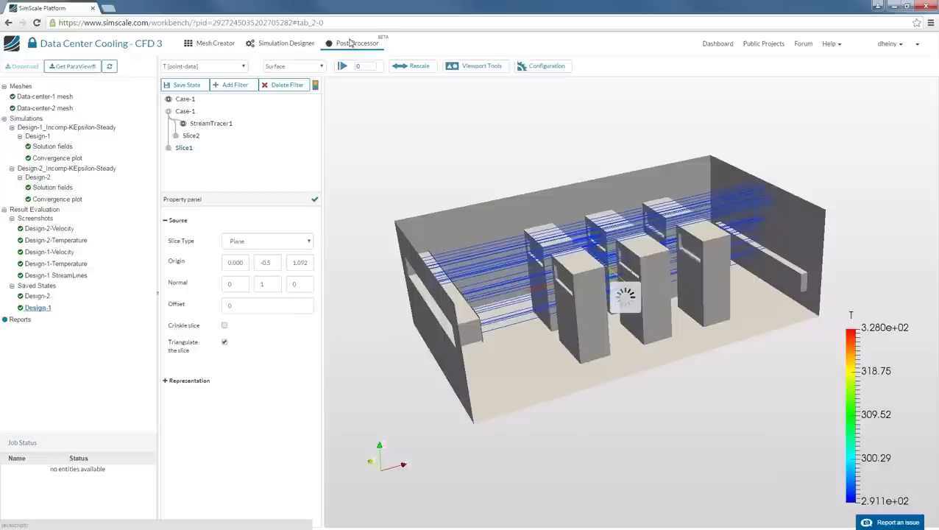
left_click(369, 67)
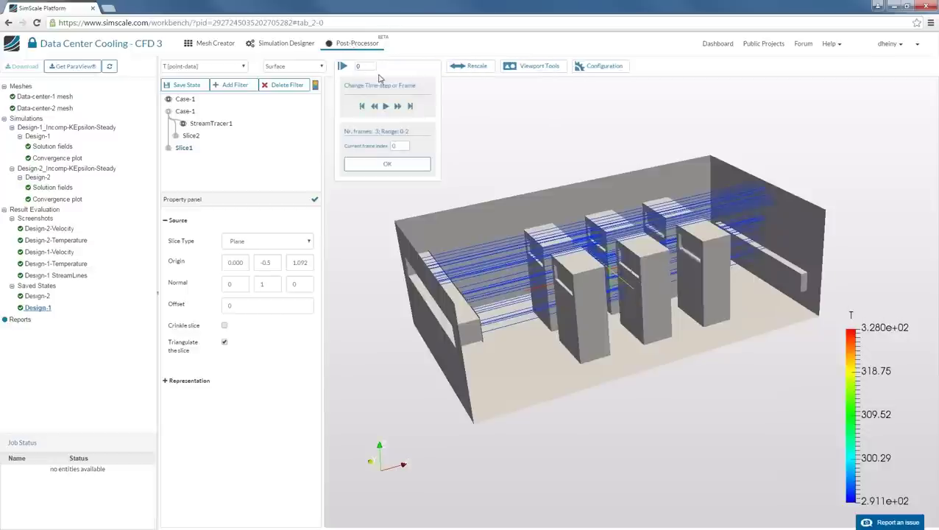
left_click(410, 108)
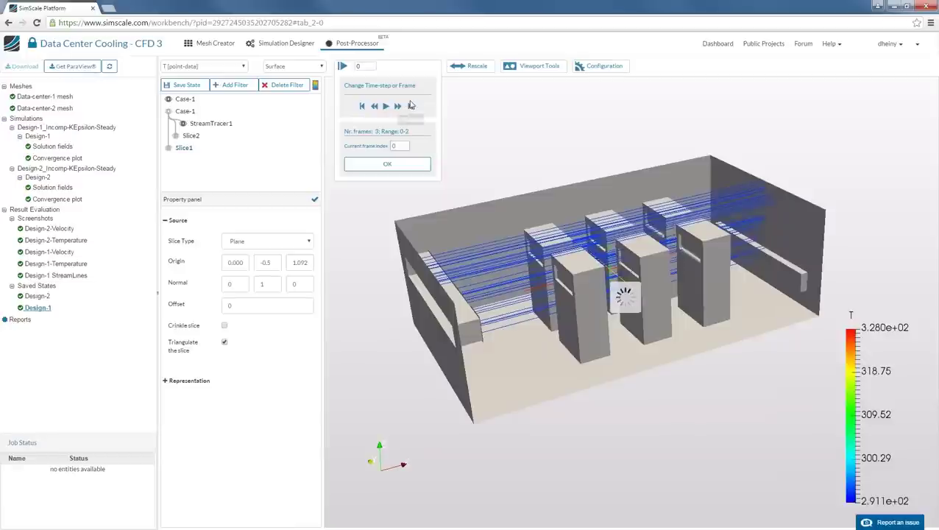
left_click_drag(556, 276, 530, 264)
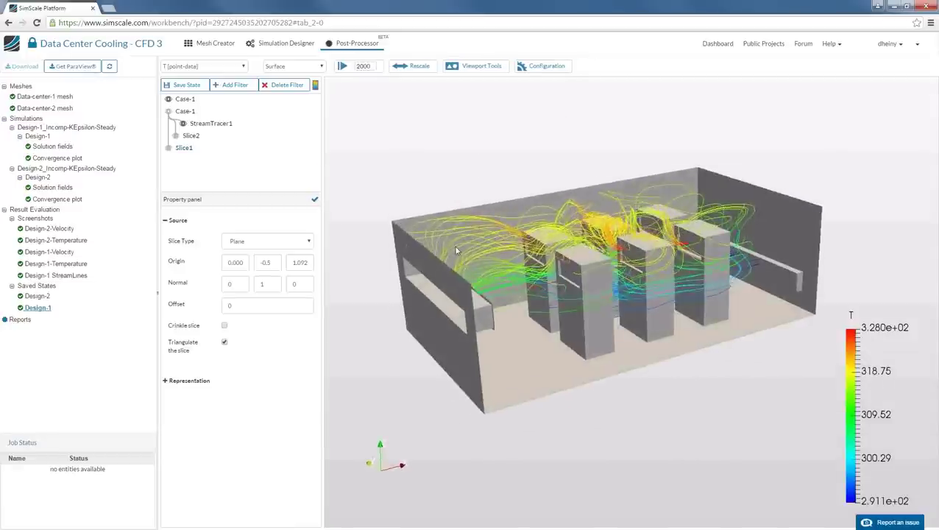
Hide the StreamTracer1 streamlines and show the Slice1 temperature slice through the racks.
left_click(169, 148)
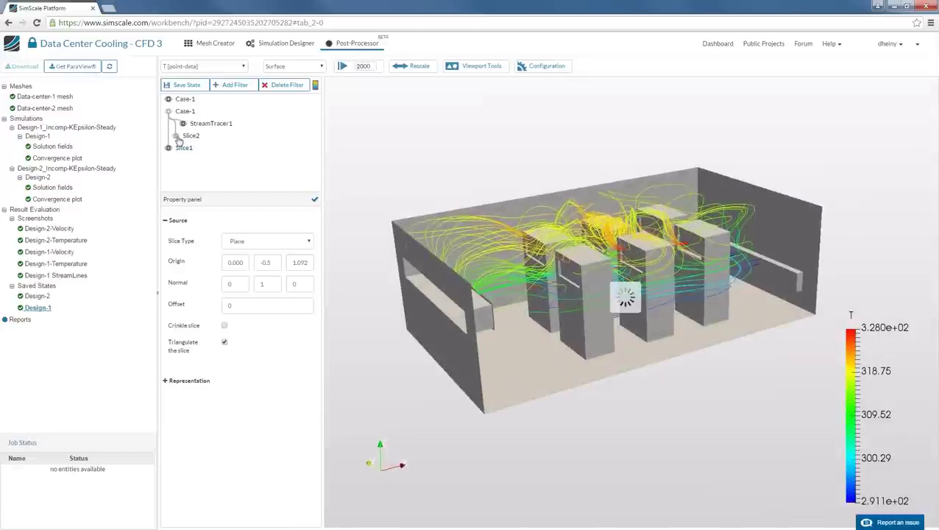
left_click(183, 124)
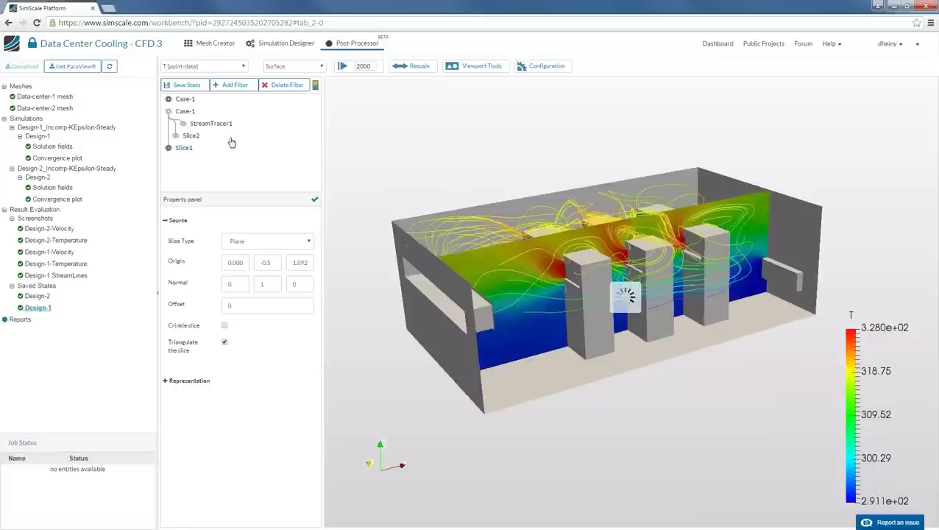
left_click_drag(702, 387, 656, 463)
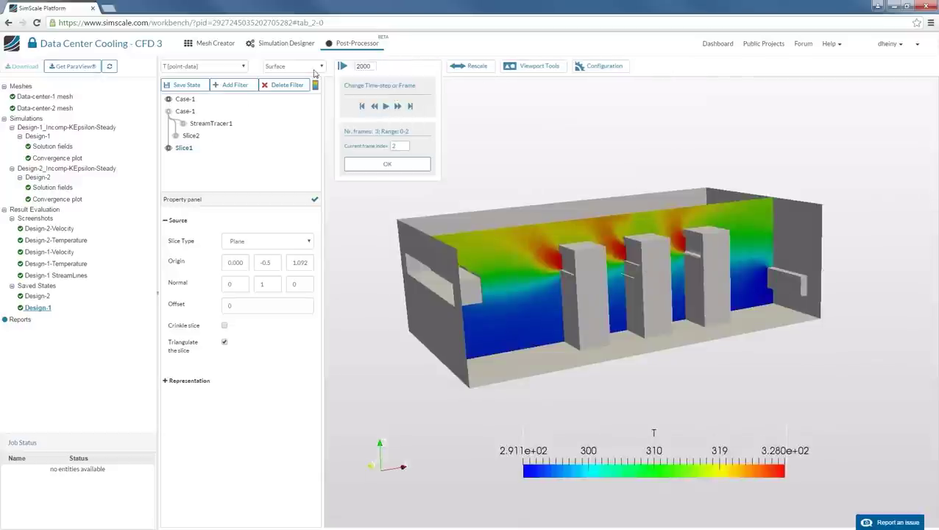
left_click(210, 67)
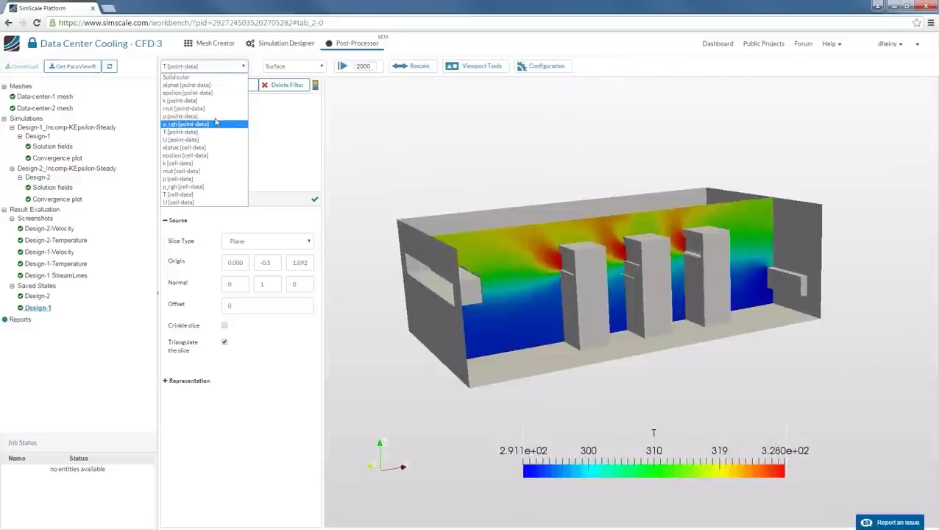
Colour the slice by velocity U and show the U Magnitude legend.
left_click(205, 141)
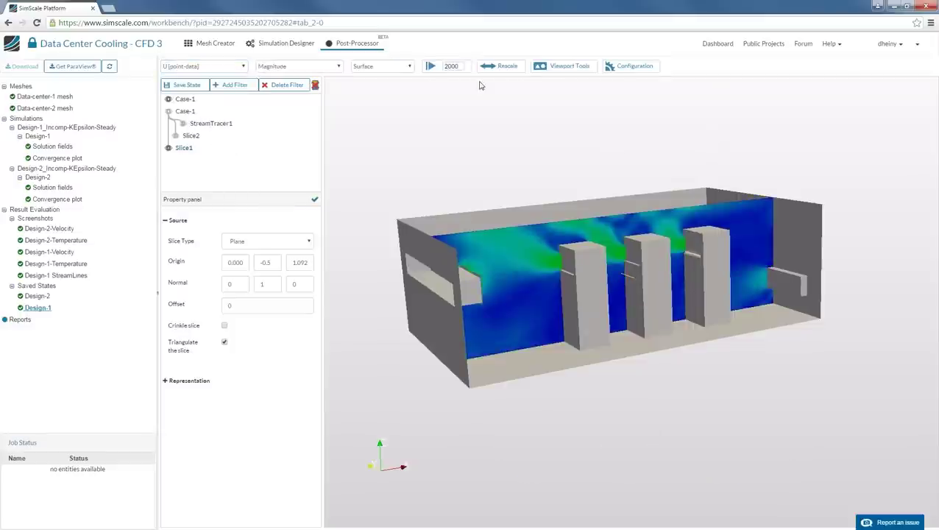
left_click(315, 85)
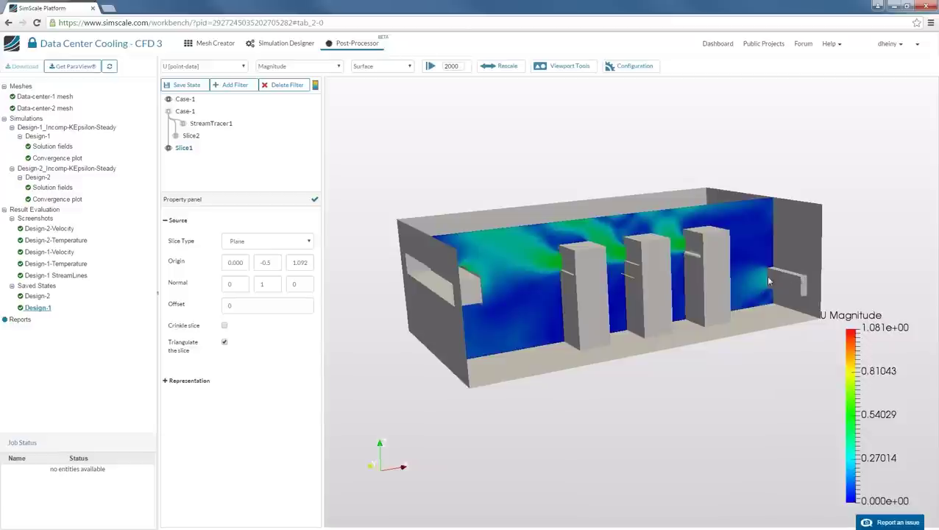
left_click_drag(753, 275, 824, 272)
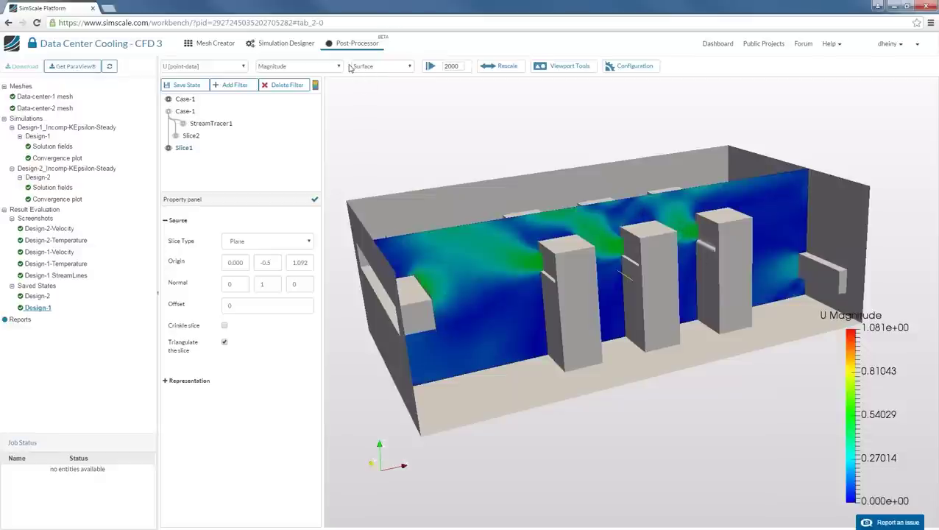
Rescale the U Magnitude colour range to a custom 0–0.5 with the legend at bottom centre.
left_click(498, 69)
left_click_drag(854, 396, 619, 493)
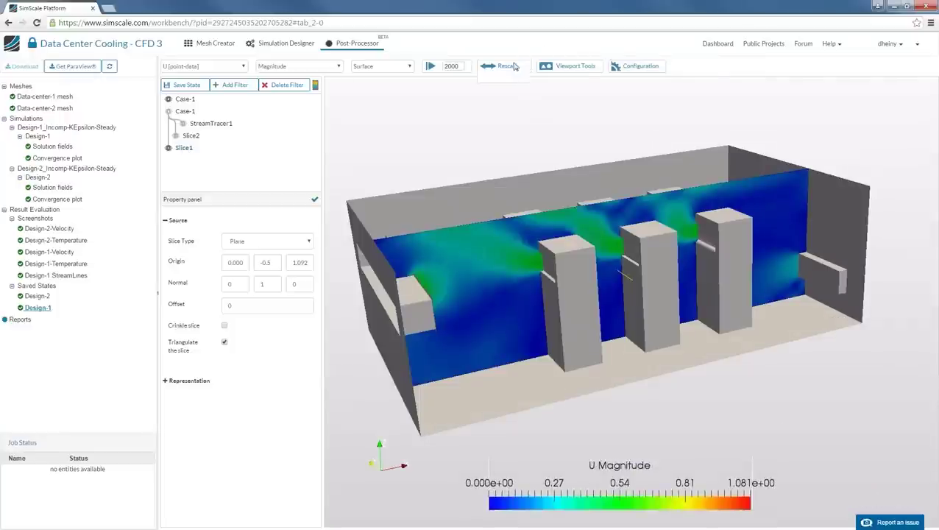
mouse_move(515, 66)
double_click(553, 148)
type("0.")
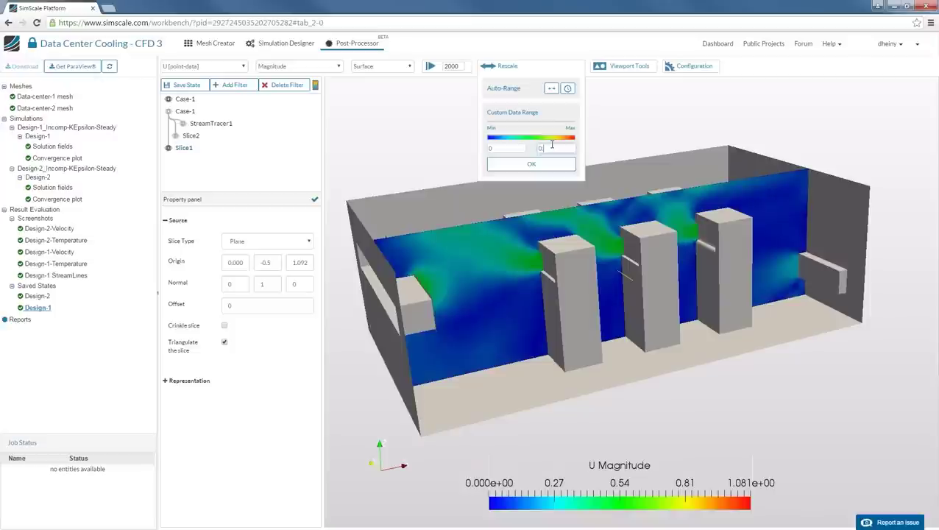
type("5")
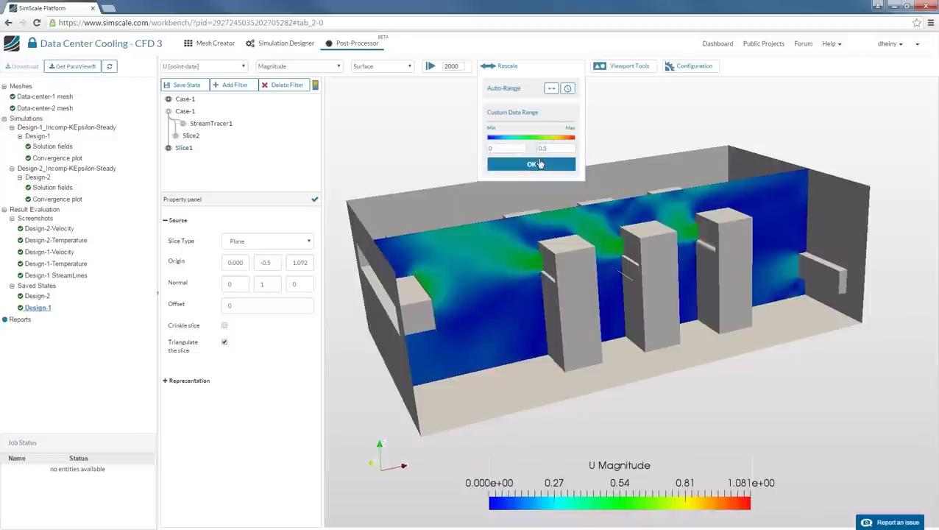
left_click(536, 164)
left_click_drag(723, 377, 708, 366)
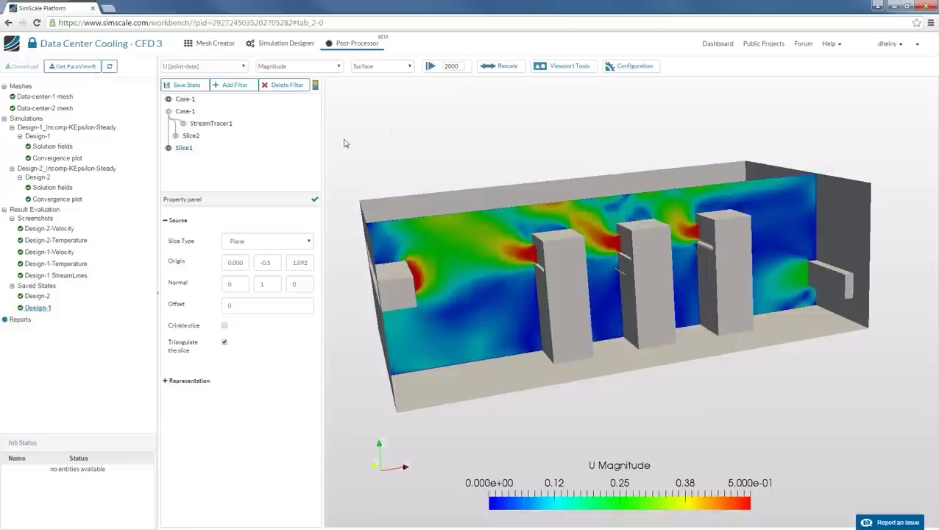
Recolour the slice by temperature T [point-data], then switch to the Mesh Creator workspace.
left_click(212, 84)
left_click(212, 67)
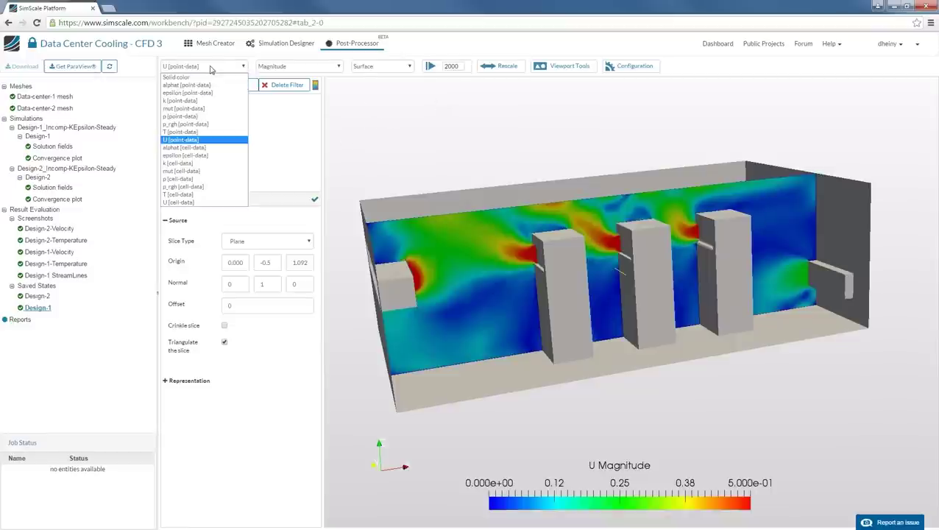
left_click(204, 132)
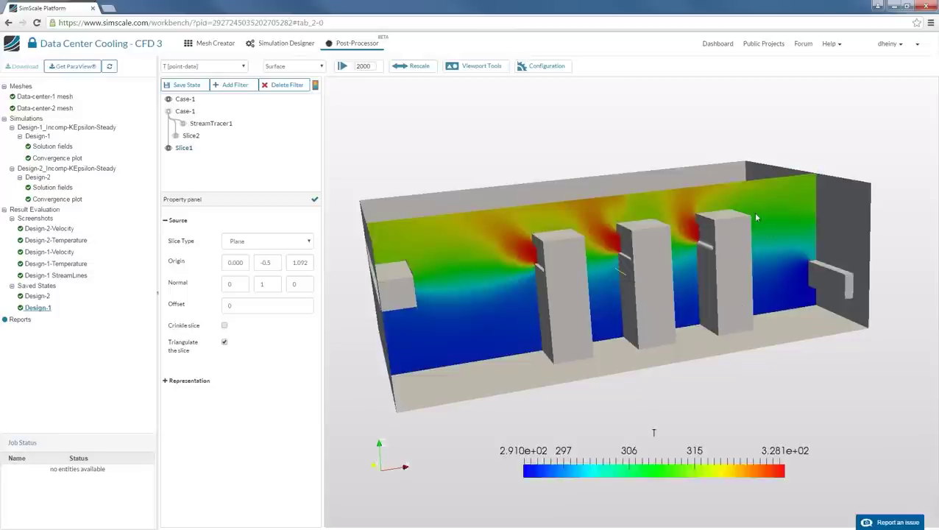
left_click_drag(694, 184, 668, 185)
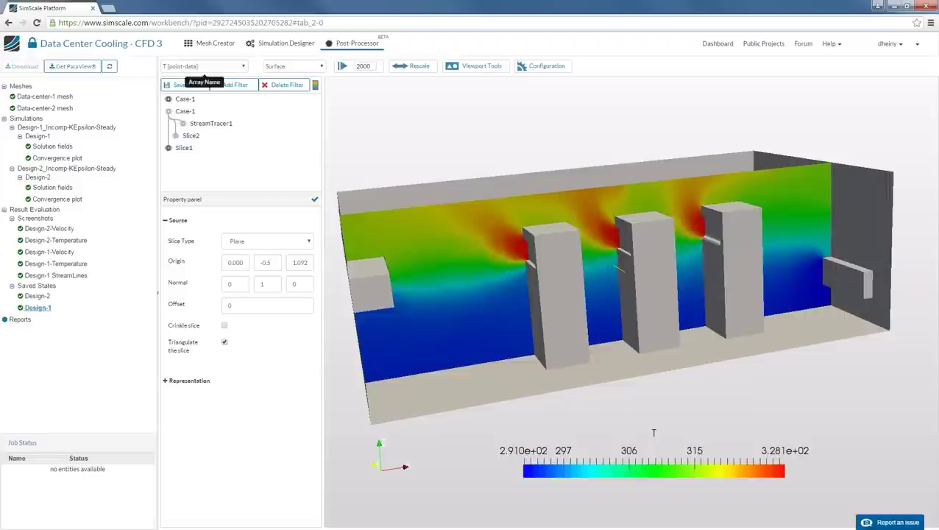
left_click(193, 46)
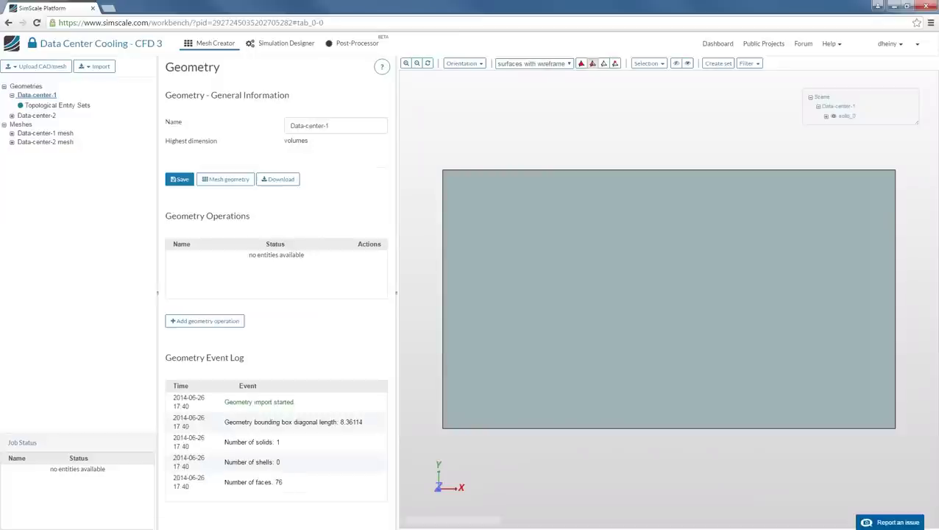
Show the Data-center-2 box geometry, inspect its inlet slot, then switch to the webinar slides.
left_click(37, 115)
left_click_drag(761, 313, 698, 231)
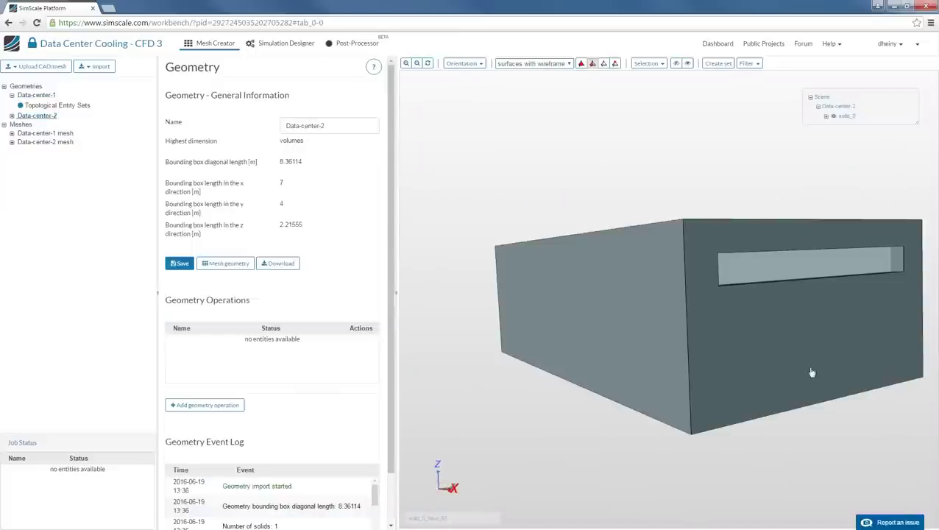
left_click(898, 258)
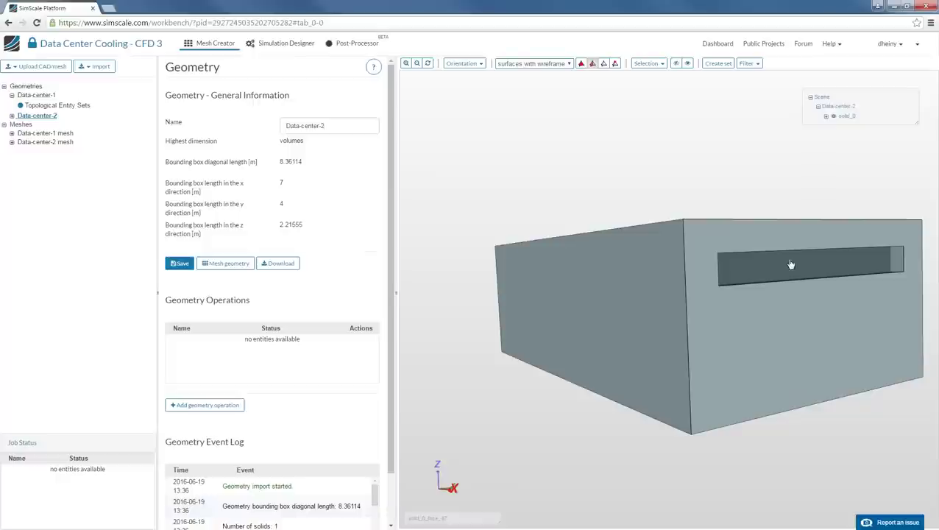
left_click(766, 316)
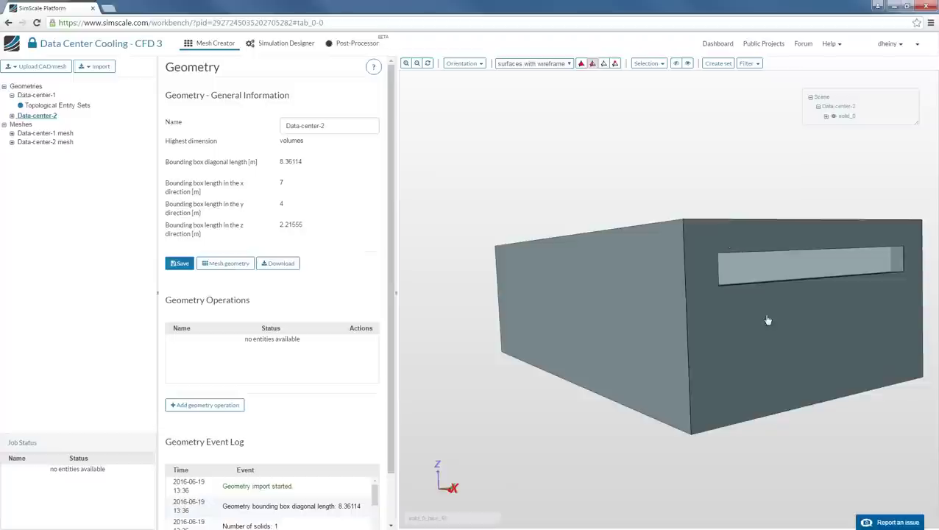
left_click_drag(743, 256, 656, 171)
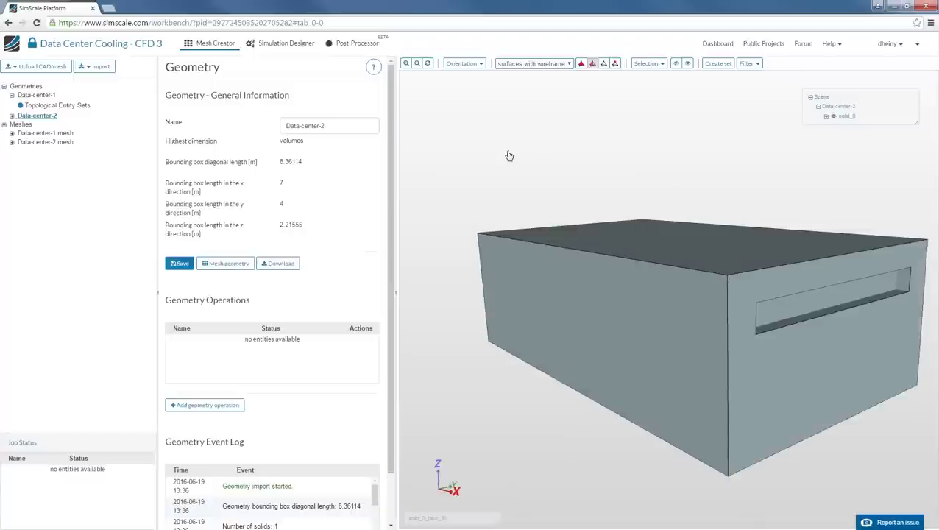
left_click(735, 248)
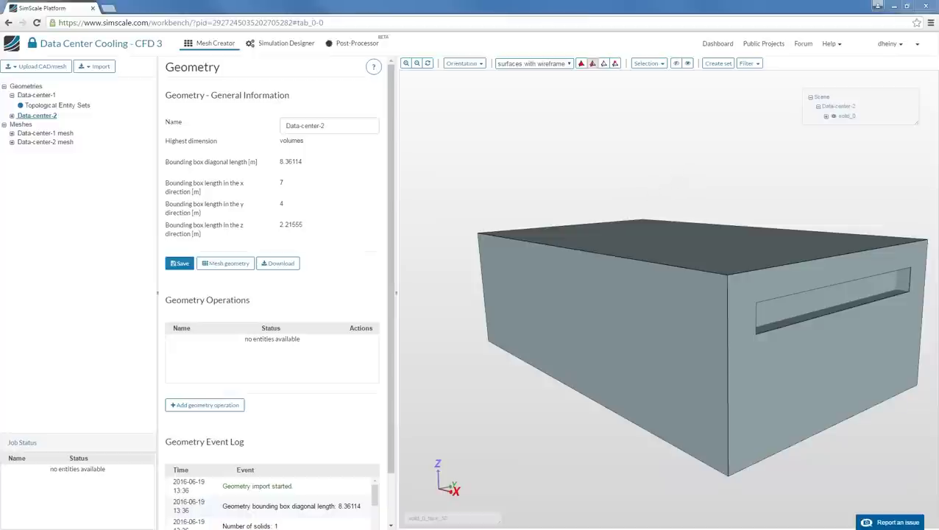
key("alt+Tab")
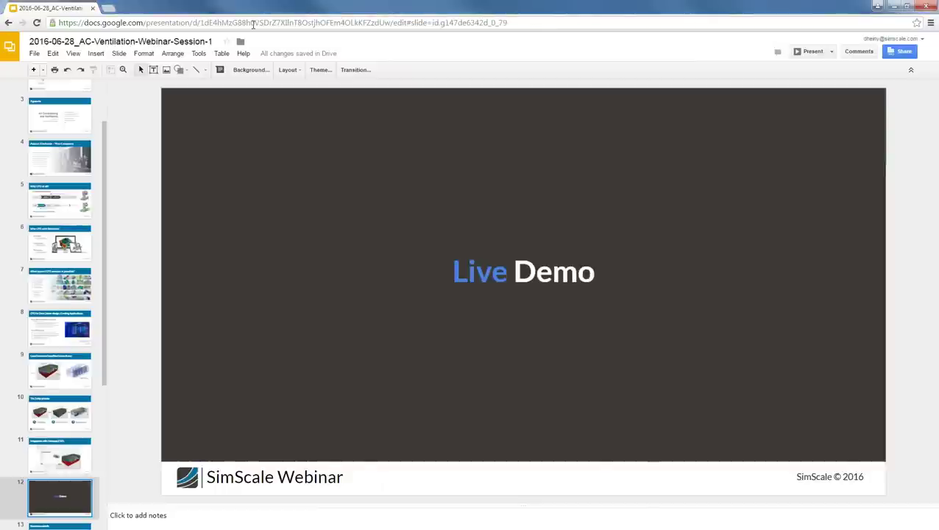
Present the webinar deck full screen and advance two slides to Design variants.
left_click(808, 53)
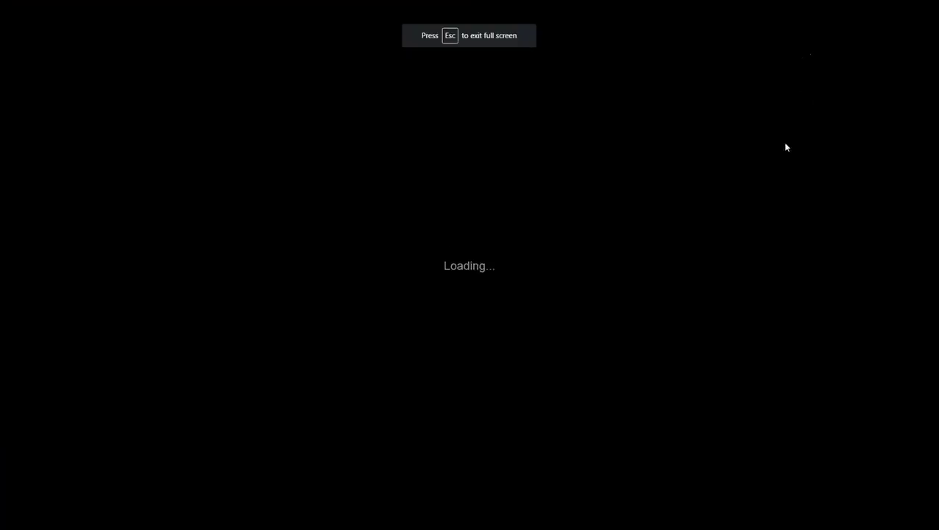
key("Right")
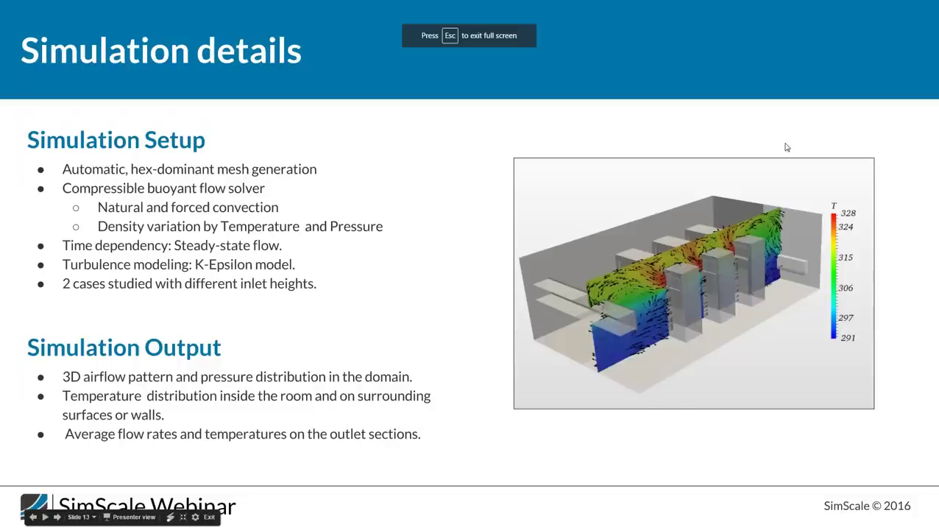
key("Right")
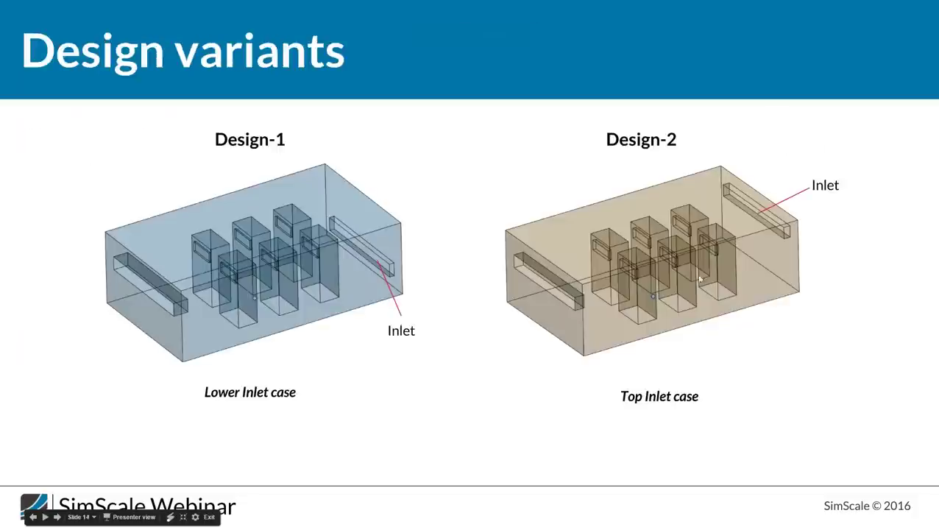
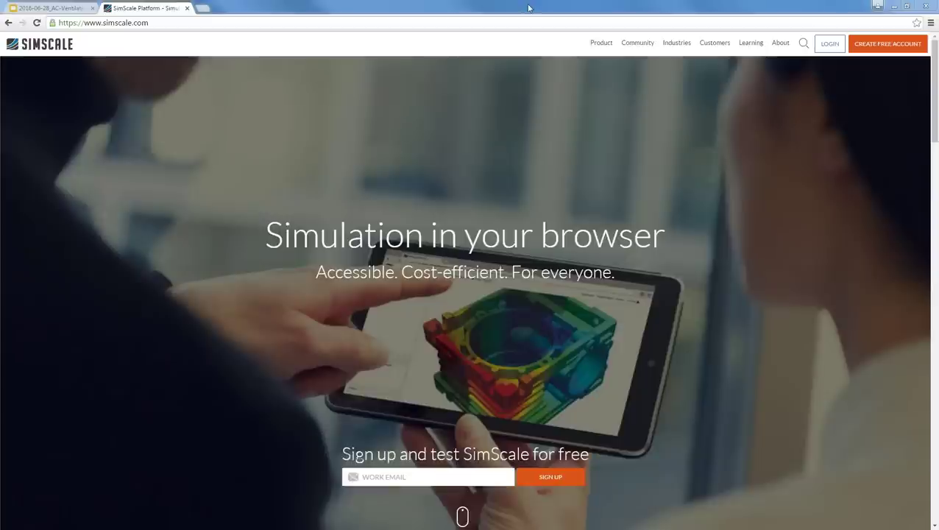
Log in to SimScale and return to the platform's Dashboard.
left_click(830, 46)
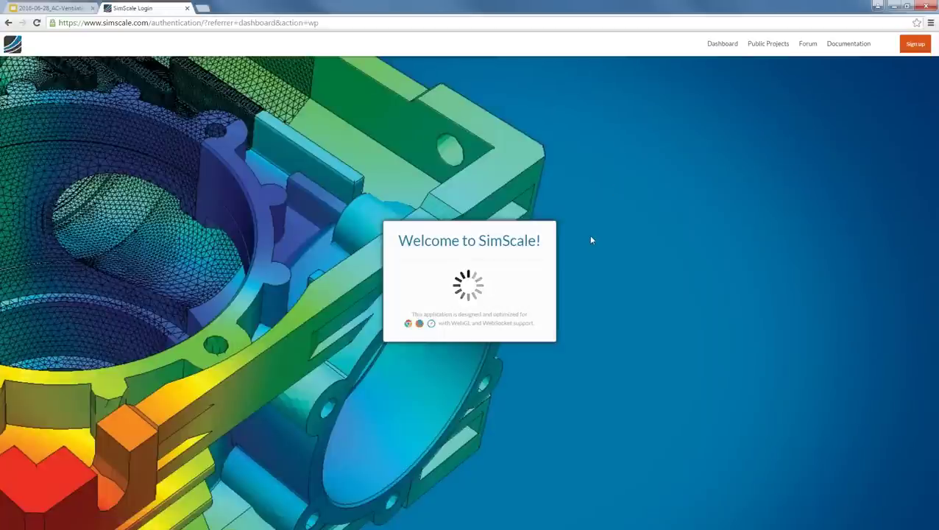
left_click(187, 7)
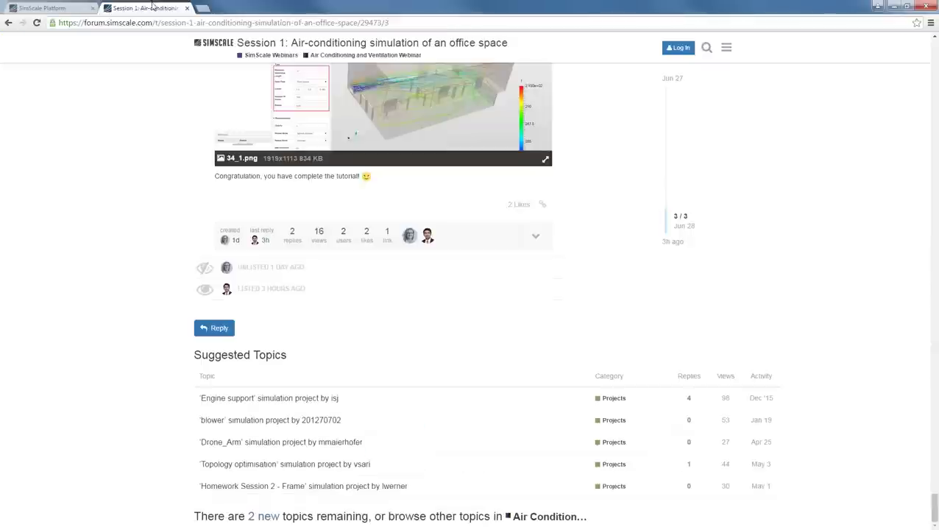
left_click(47, 8)
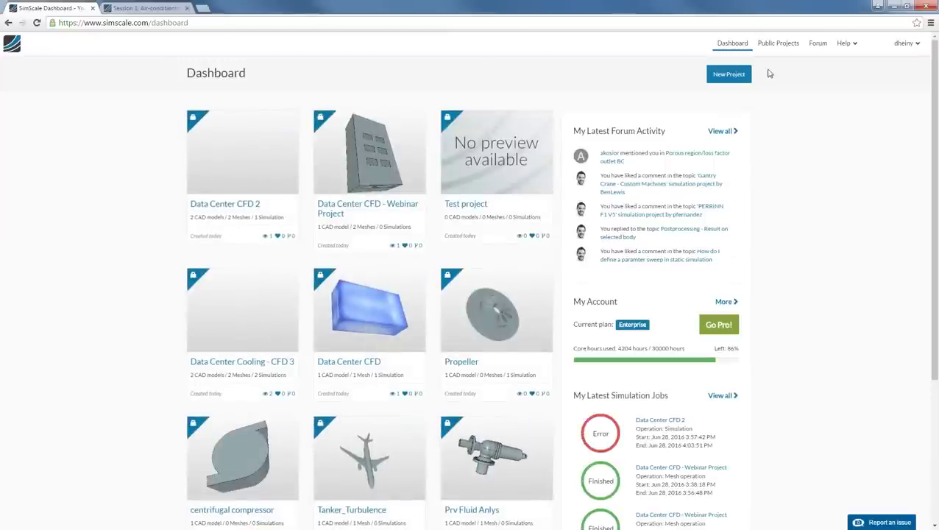
left_click(729, 73)
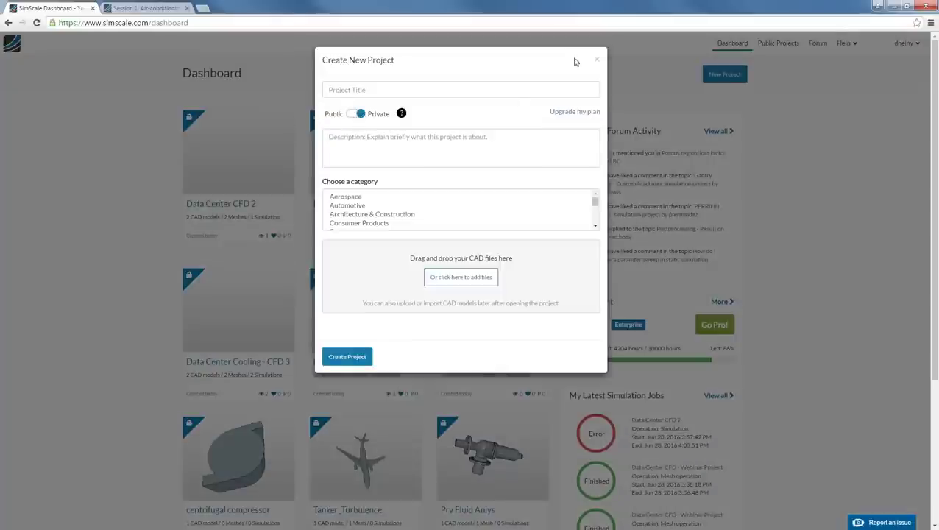
left_click(596, 60)
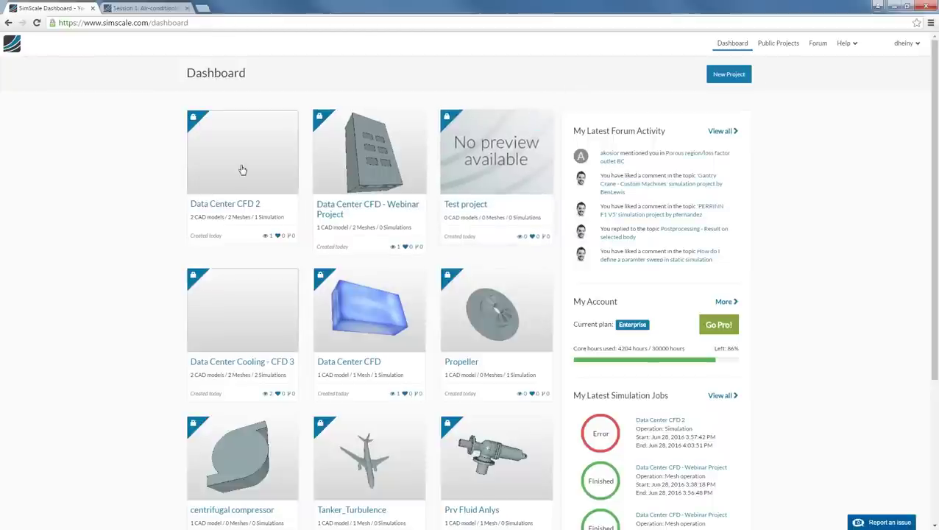
left_click(729, 73)
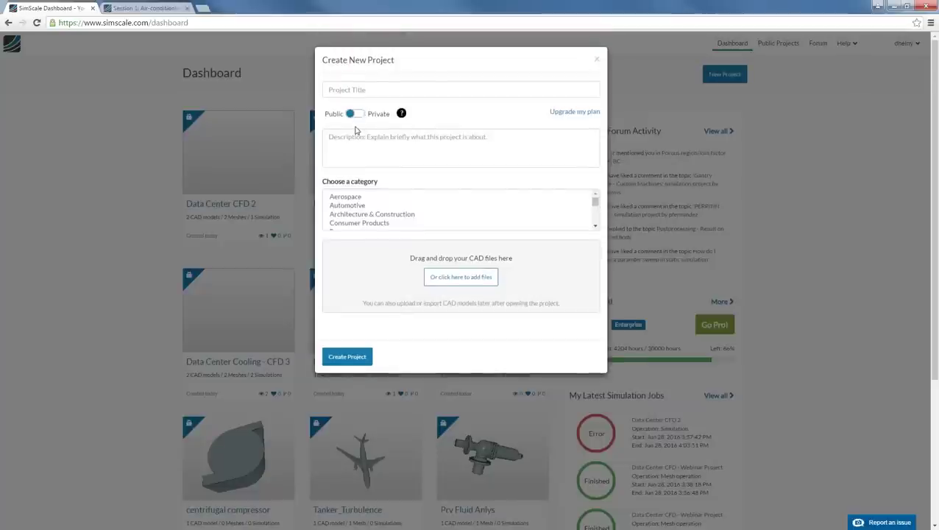
left_click(360, 115)
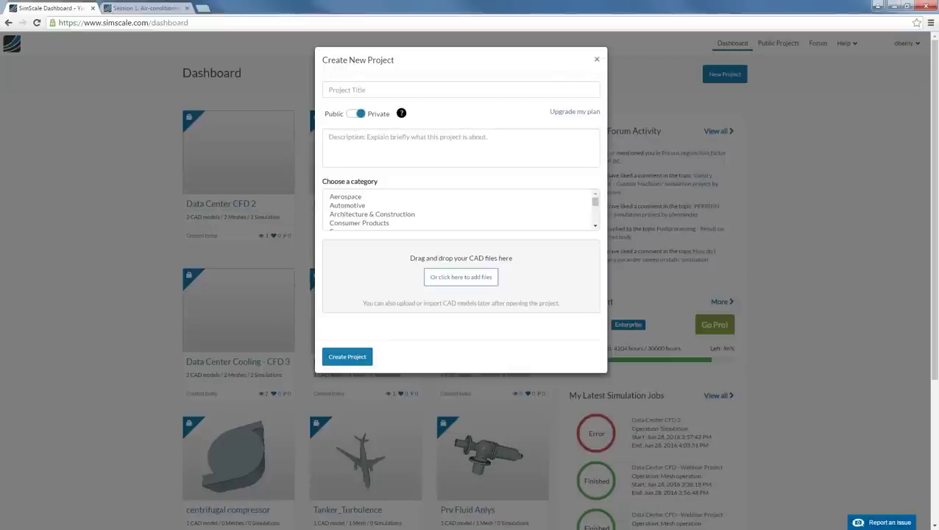
left_click(597, 59)
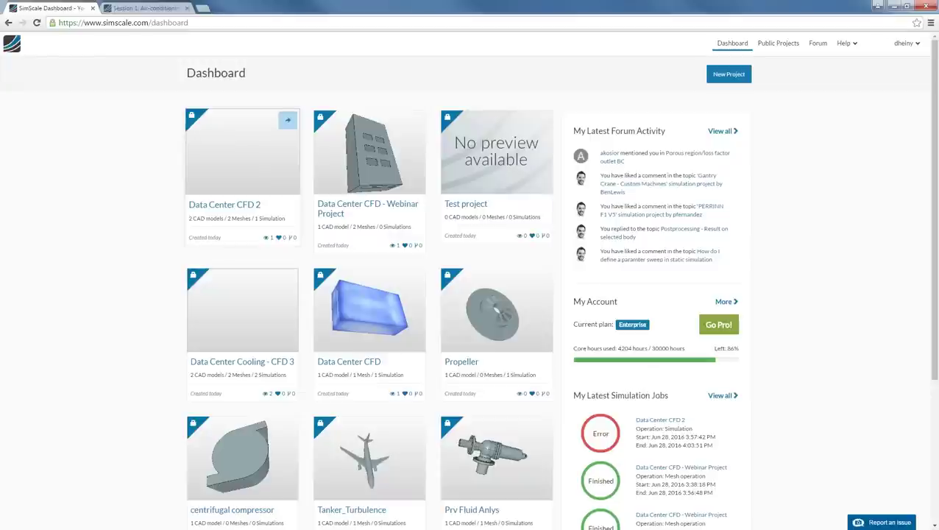
Open the Data Center CFD 2 project from its Dashboard card.
left_click(243, 155)
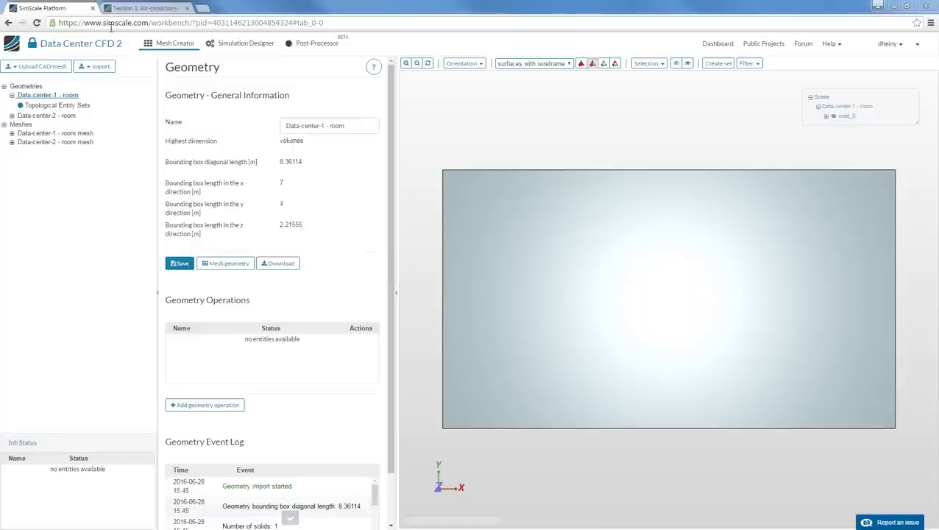
Open Help > Learning Videos, browse the Tutorials page, and return to the Data Center CFD 2 workbench.
left_click(140, 8)
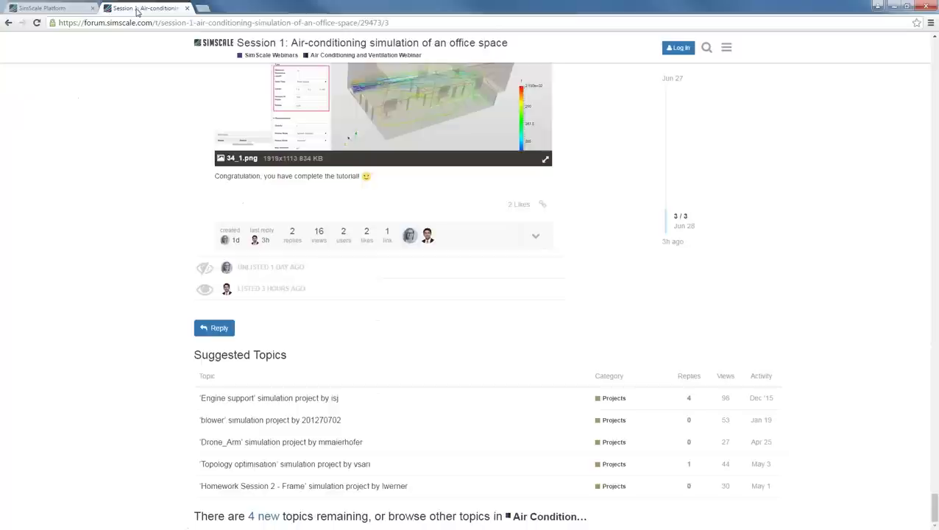
left_click(51, 8)
left_click(830, 43)
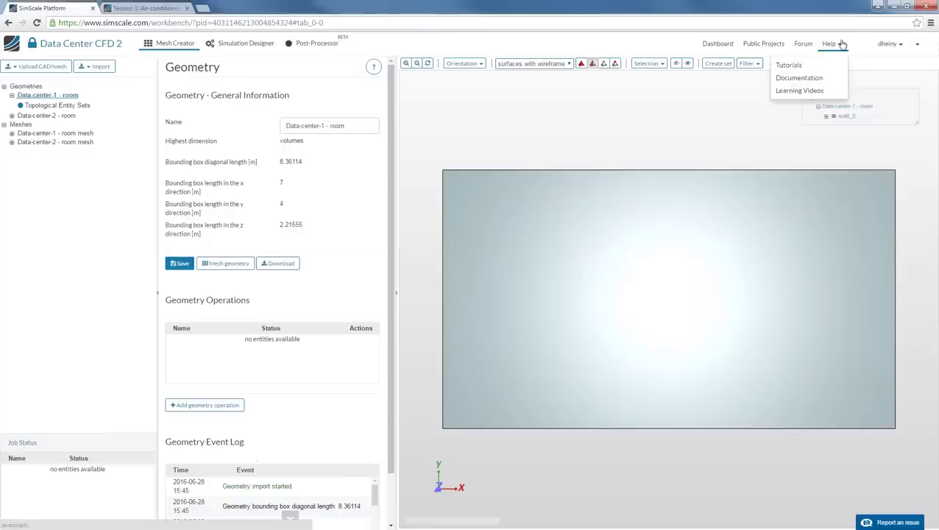
left_click(820, 89)
left_click(122, 6)
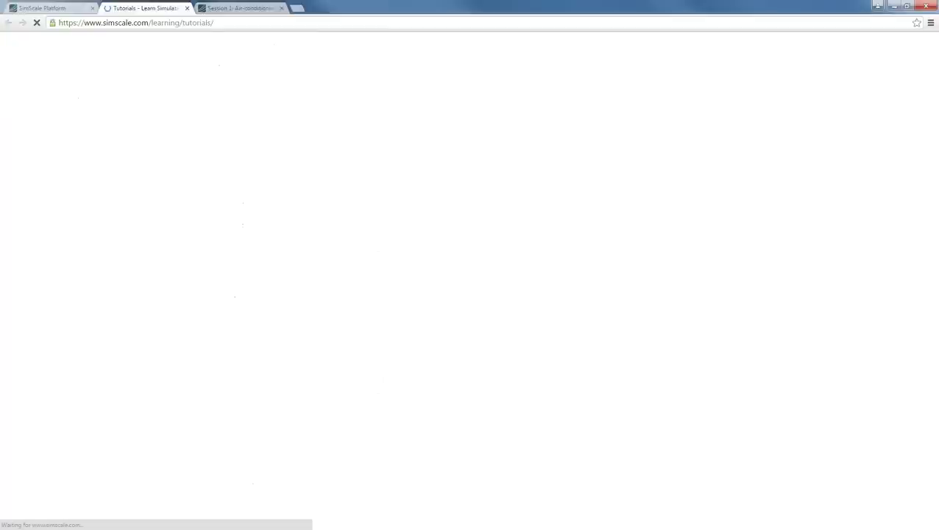
scroll(311, 278, "down", 5)
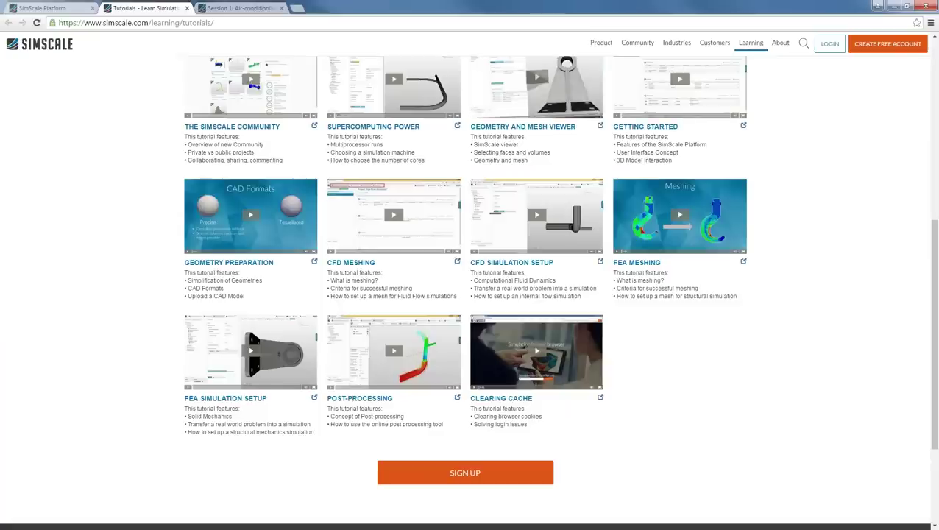
scroll(311, 279, "up", 1)
scroll(381, 284, "up", 2)
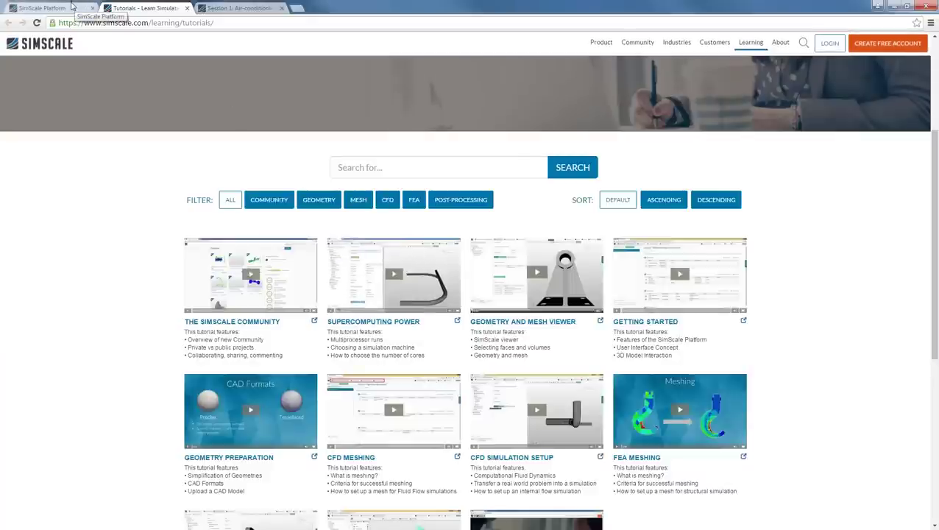
left_click(74, 8)
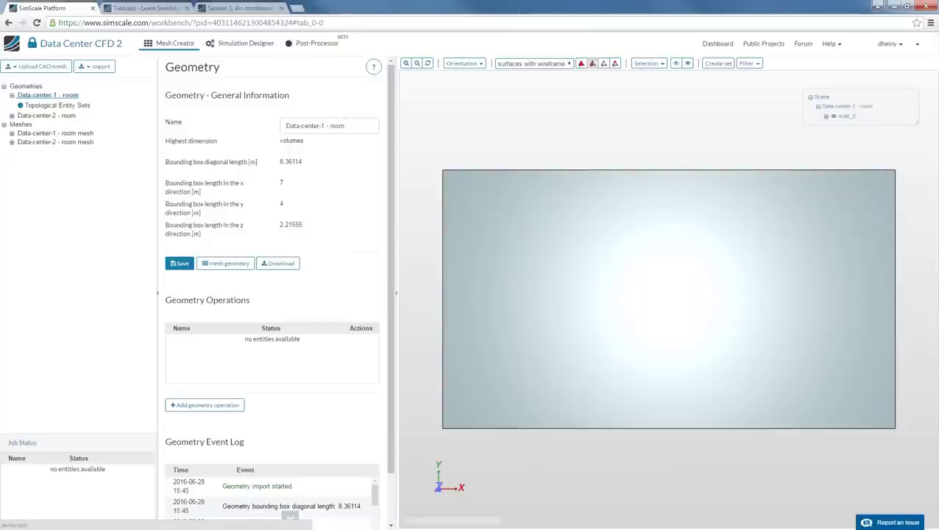
Show the simulation's room mesh and select its 752388 3D element count.
left_click(246, 43)
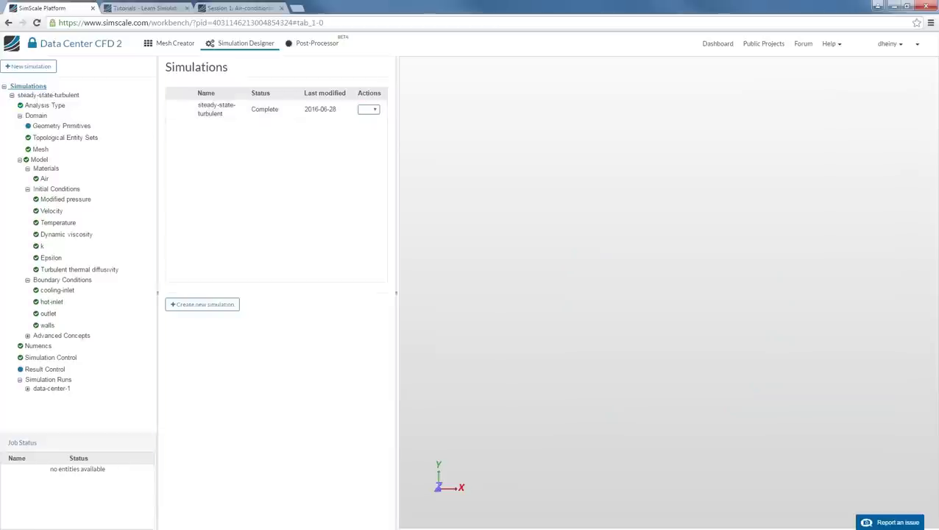
left_click(41, 150)
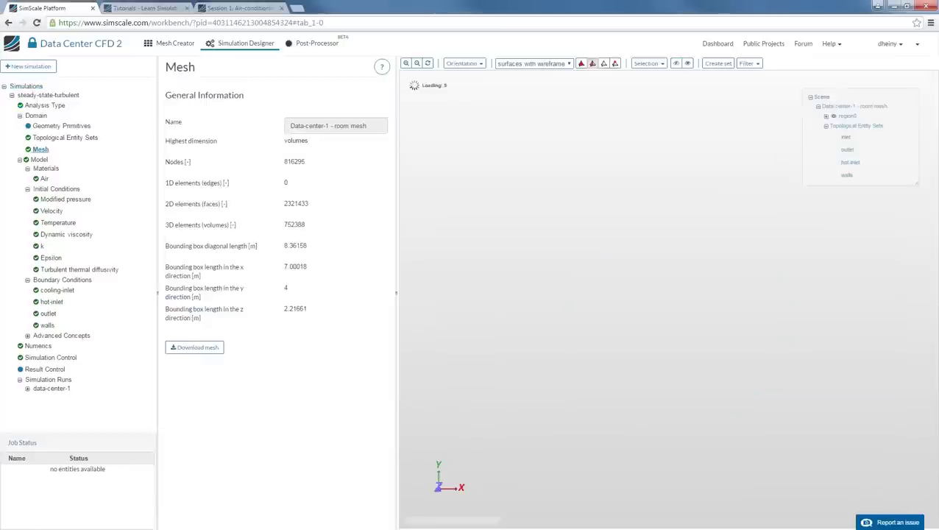
double_click(293, 224)
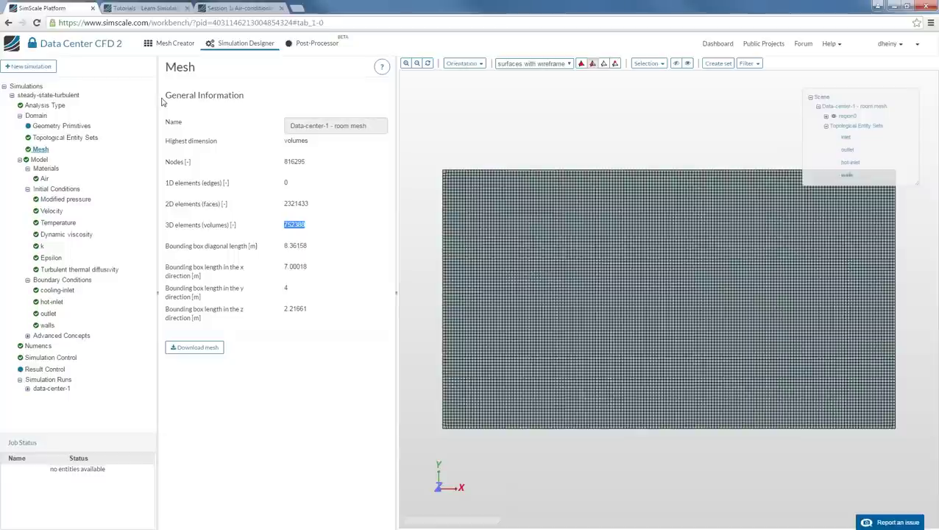
key("alt+Tab")
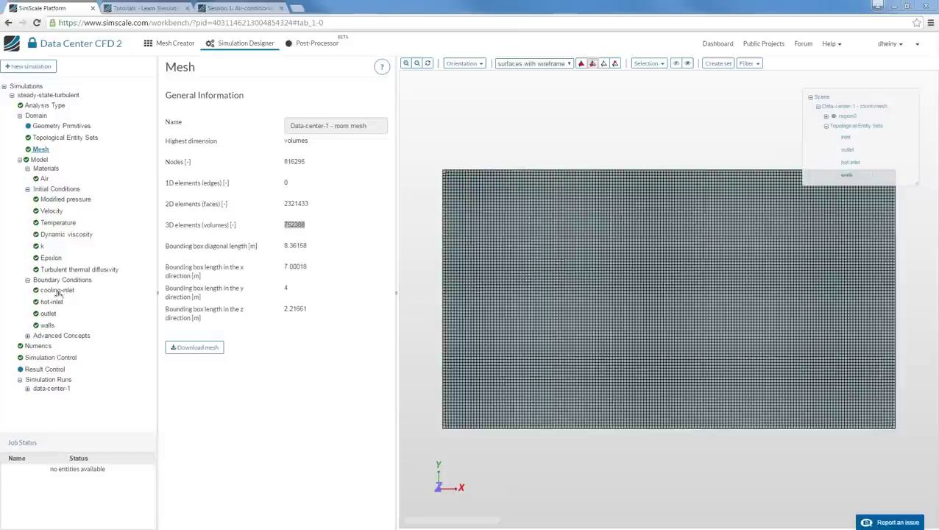
Review the cooling-inlet, hot-inlet, outlet and walls conditions, then add Boundary Condition 5.
left_click(48, 326)
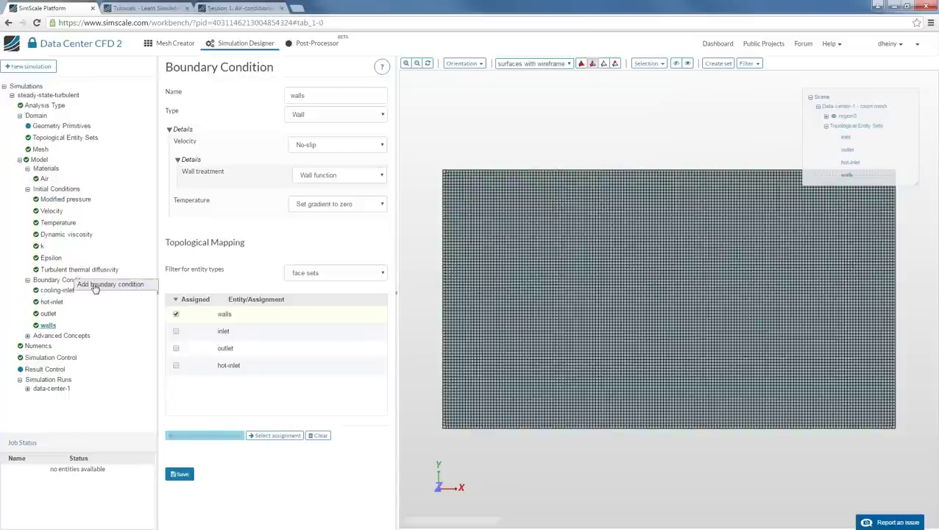
left_click(62, 282)
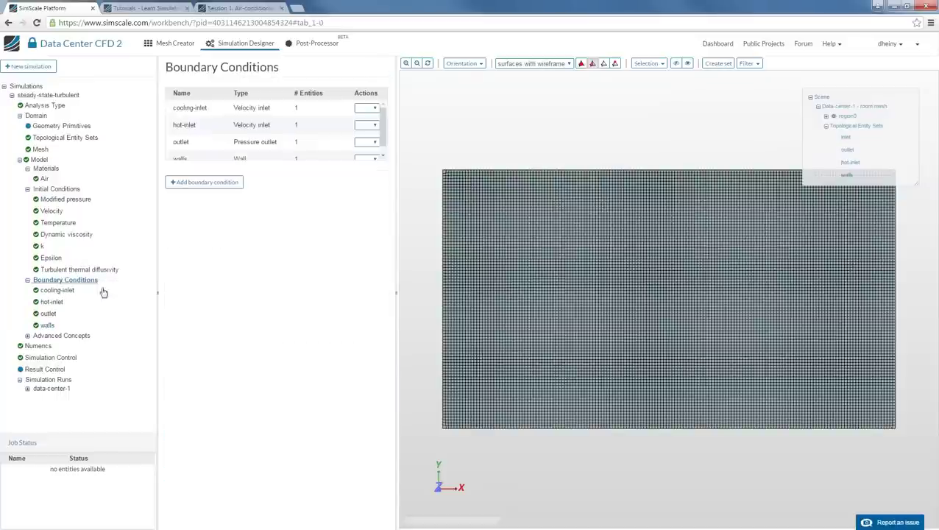
left_click(103, 292)
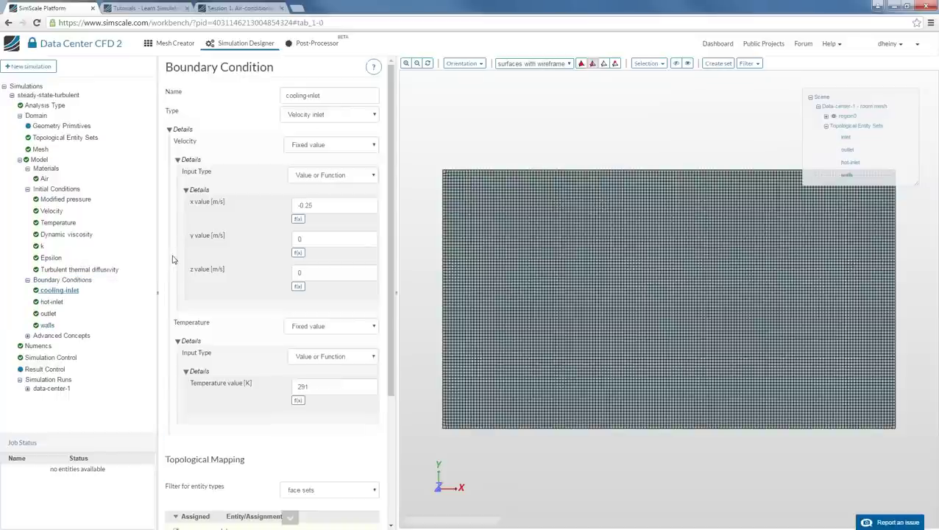
left_click(59, 303)
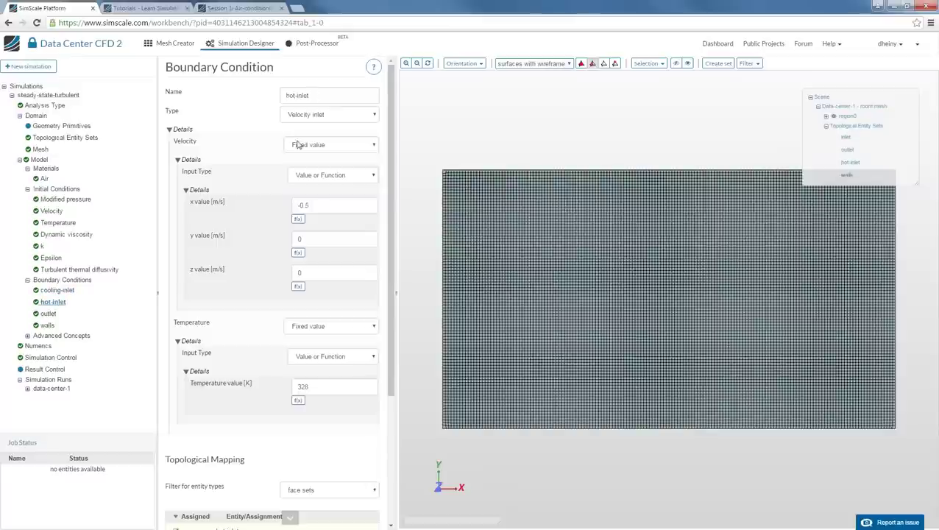
left_click(48, 315)
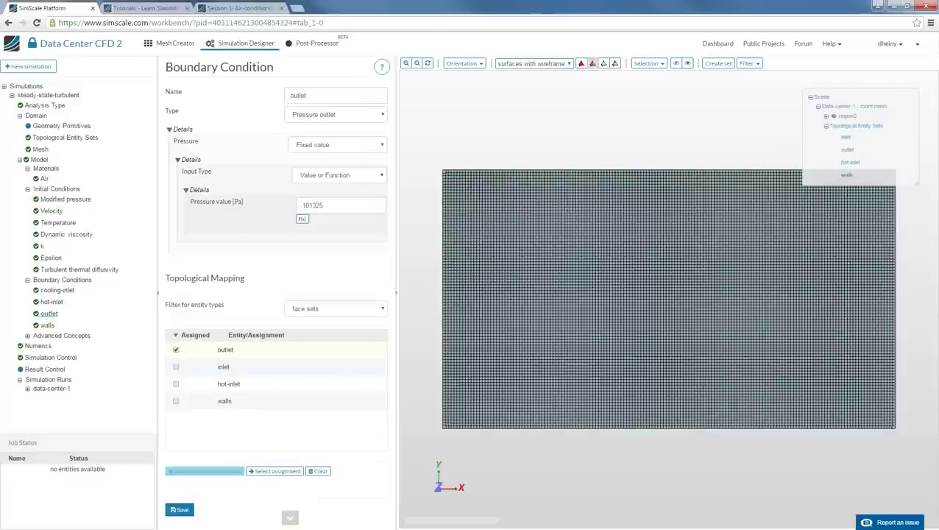
left_click(48, 325)
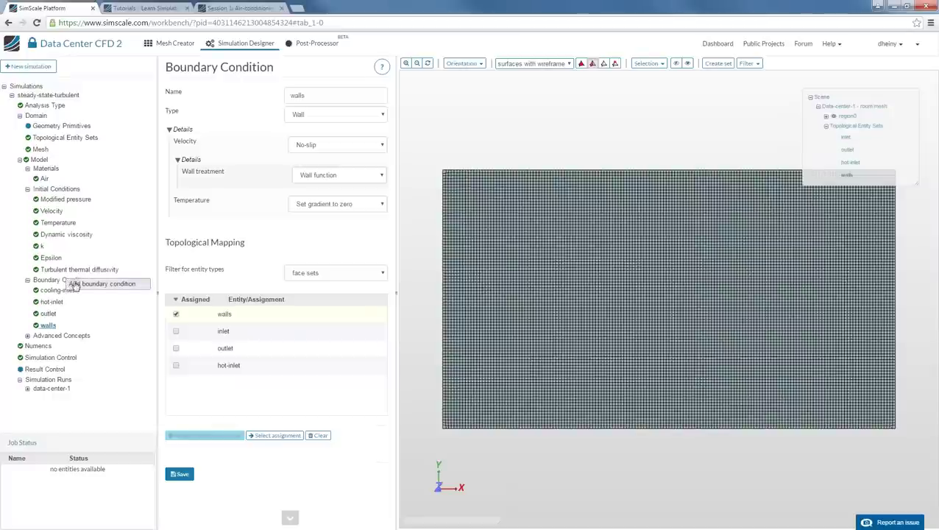
left_click(74, 285)
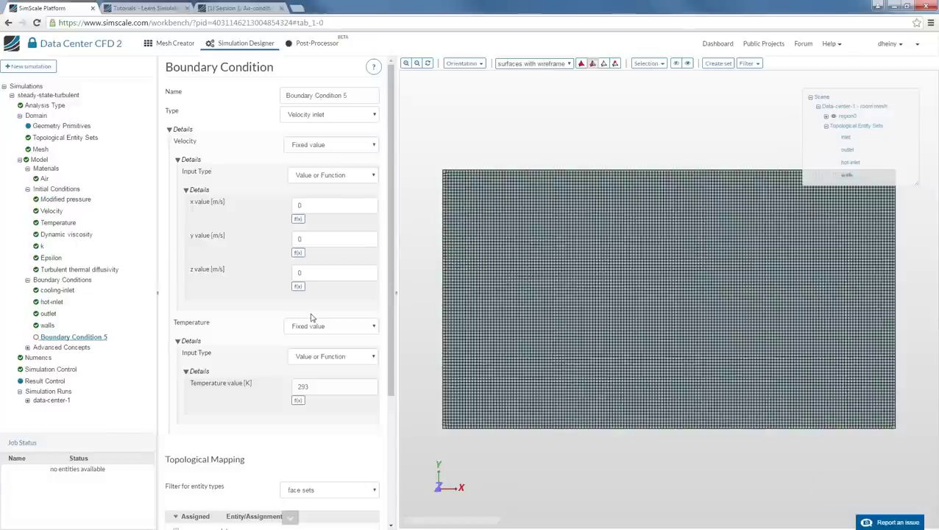
left_click(346, 121)
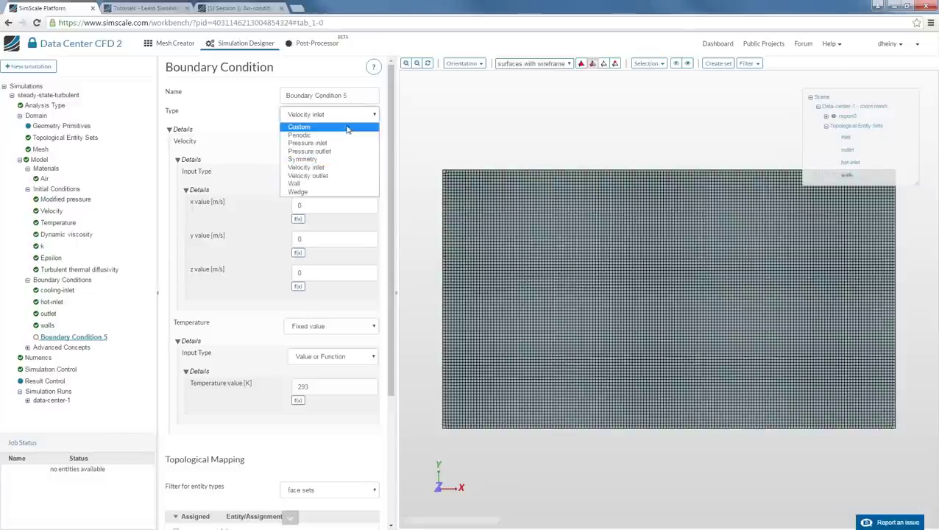
left_click(328, 167)
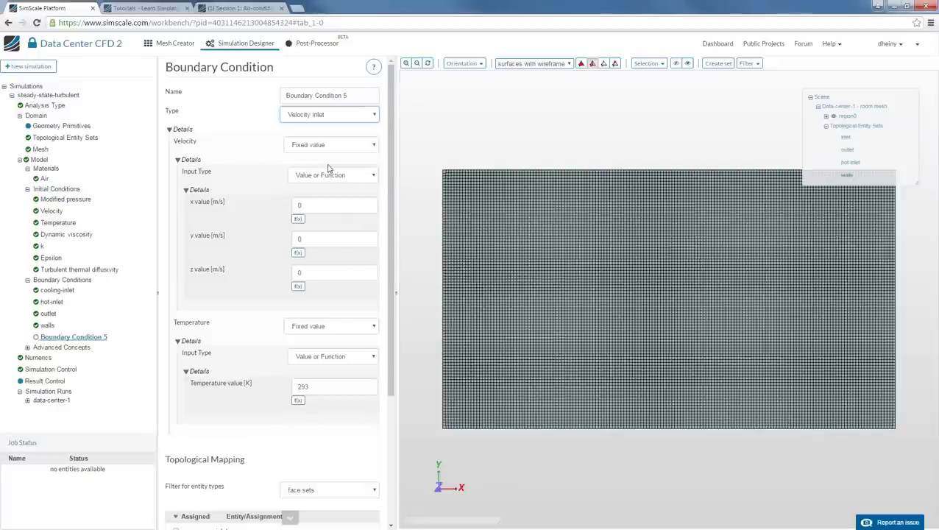
left_click(191, 159)
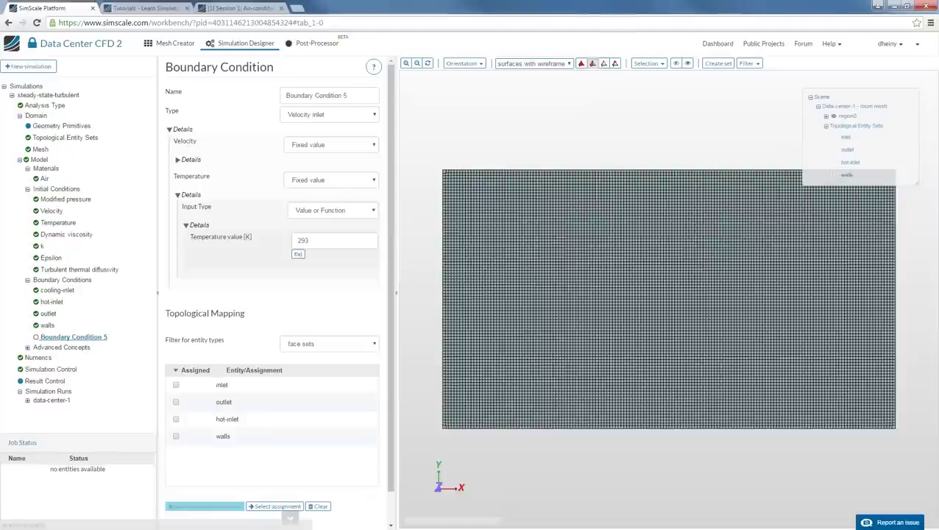
left_click(324, 157)
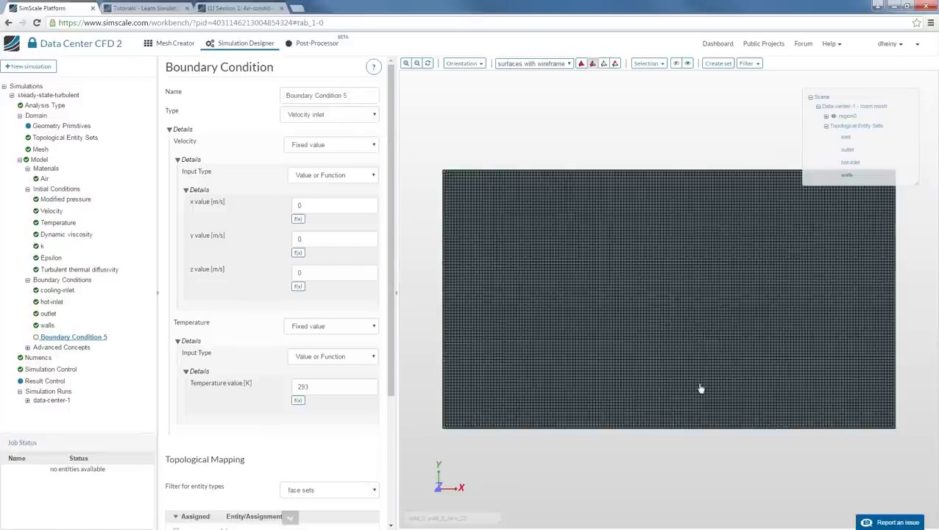
Orbit the room mesh into a tilted perspective and select the inlet strip on its side face.
left_click_drag(706, 403, 612, 305)
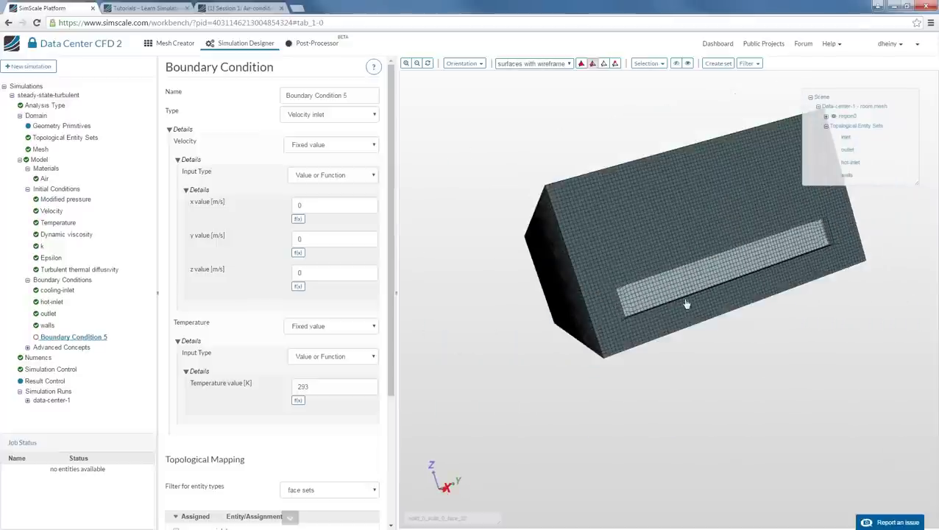
left_click(681, 302)
left_click_drag(672, 288, 653, 321)
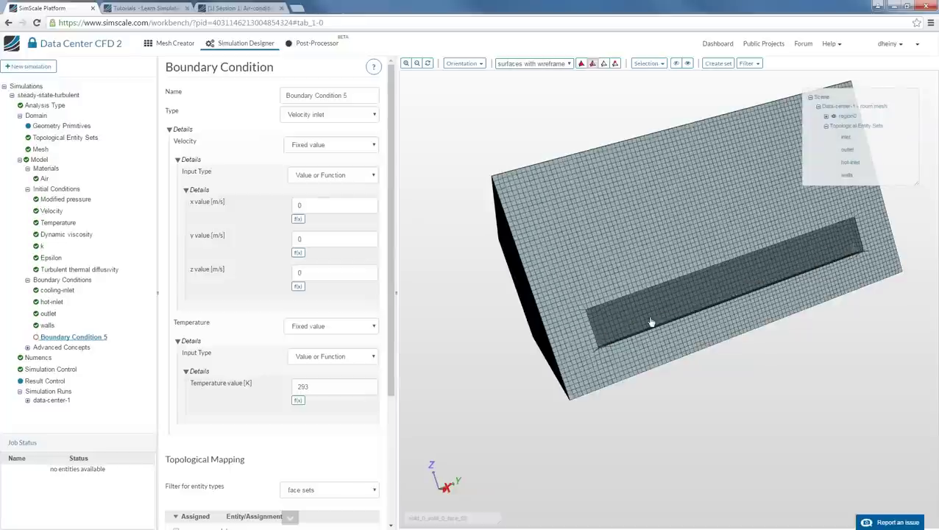
left_click_drag(629, 262, 671, 300)
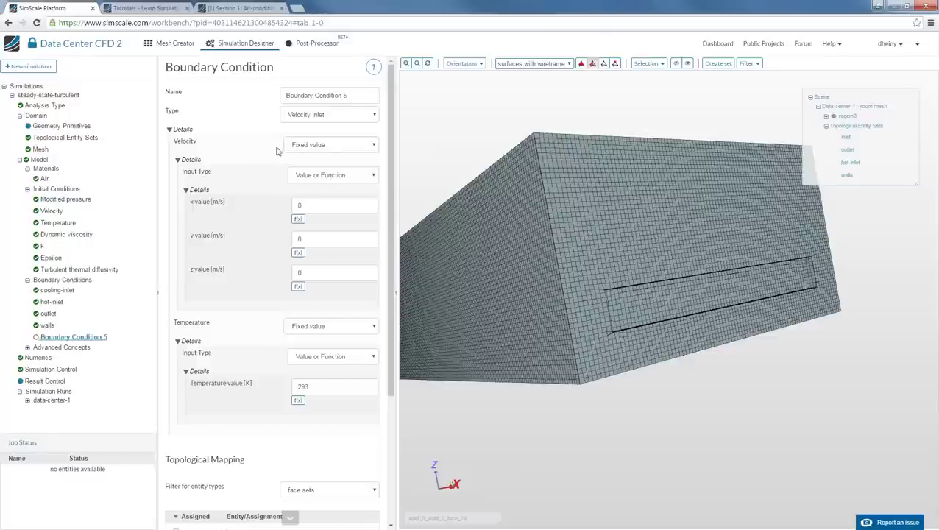
left_click_drag(684, 256, 633, 251)
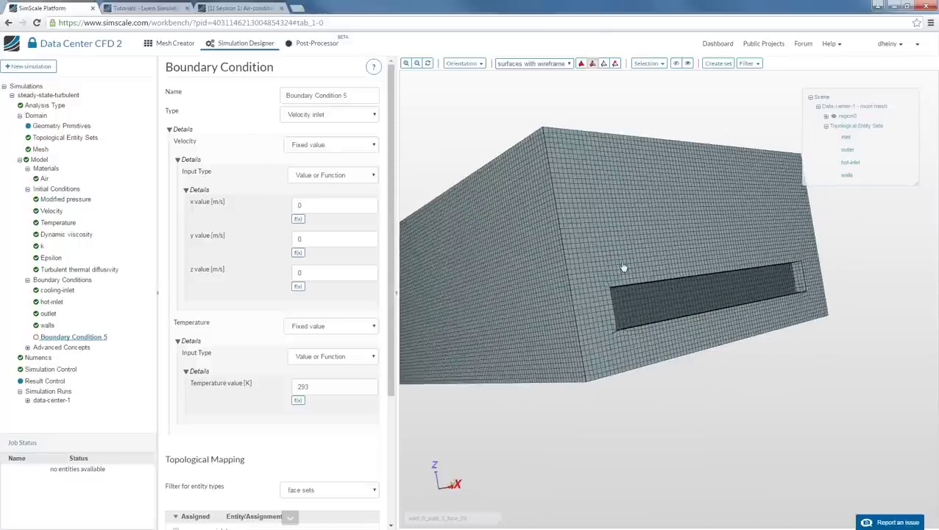
Change Boundary Condition 5's type through Custom and Pressure inlet, settling on Wall.
left_click(374, 118)
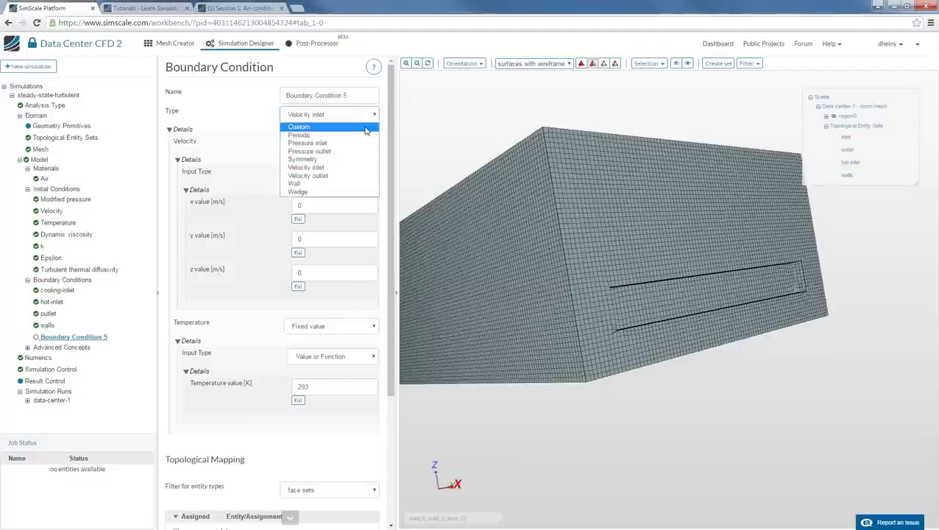
left_click(366, 127)
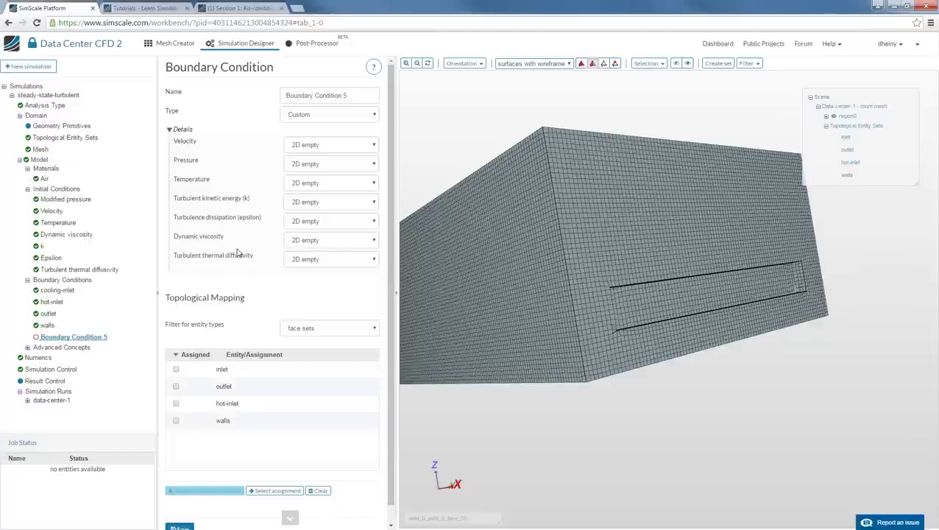
left_click(371, 116)
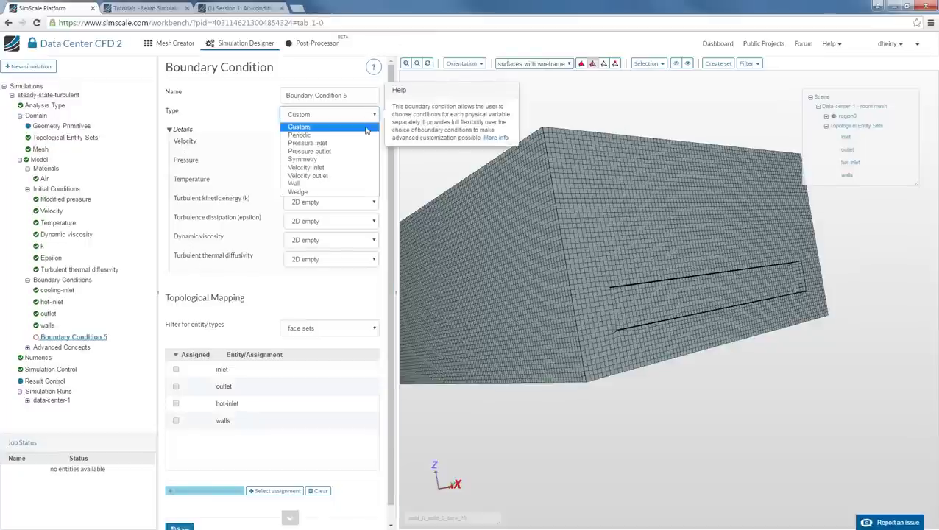
left_click(328, 142)
left_click(329, 114)
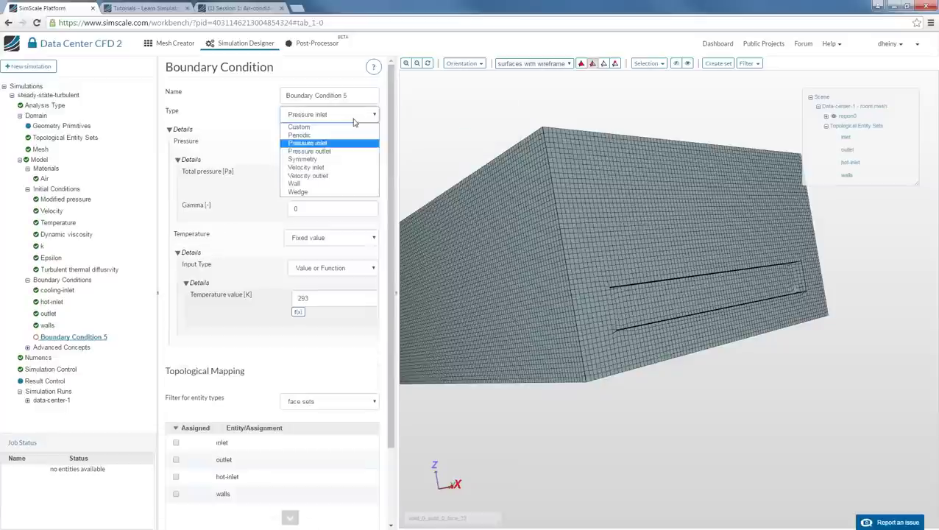
left_click(340, 189)
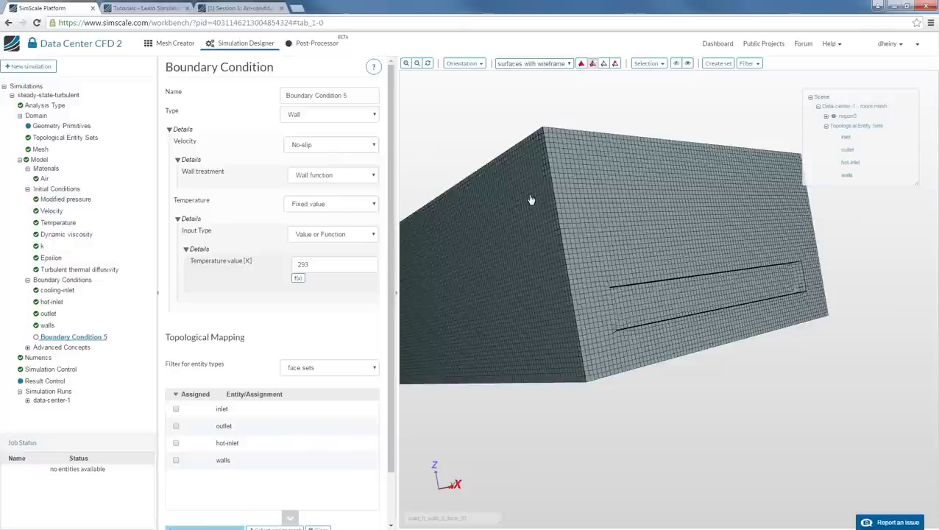
Set the wall's temperature condition to zero gradient.
left_click_drag(530, 203, 546, 254)
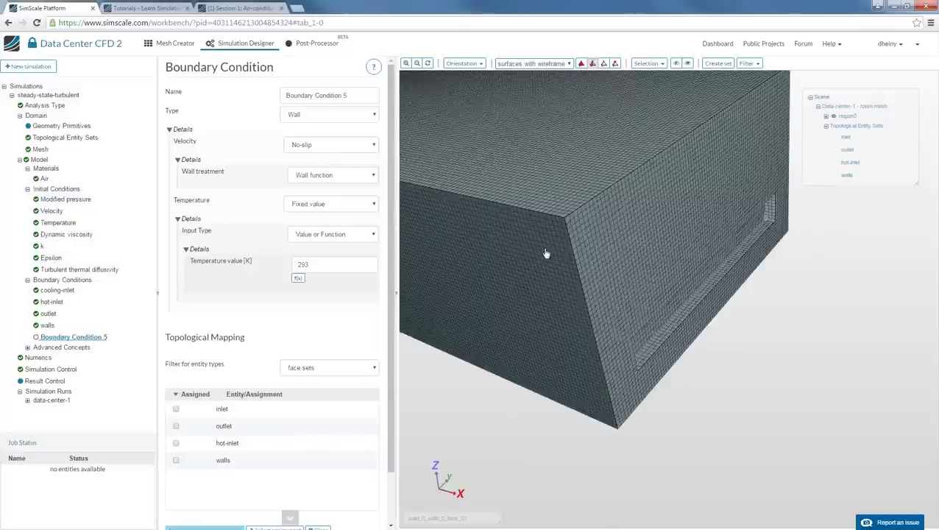
left_click(319, 205)
left_click(319, 224)
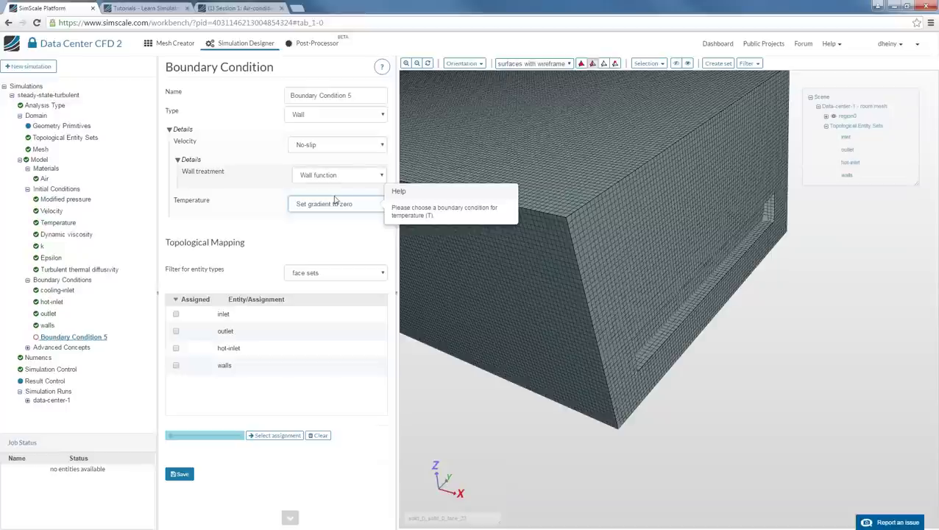
Make Boundary Condition 5 Custom, keeping velocity, pressure and temperature at 2D empty.
left_click(353, 118)
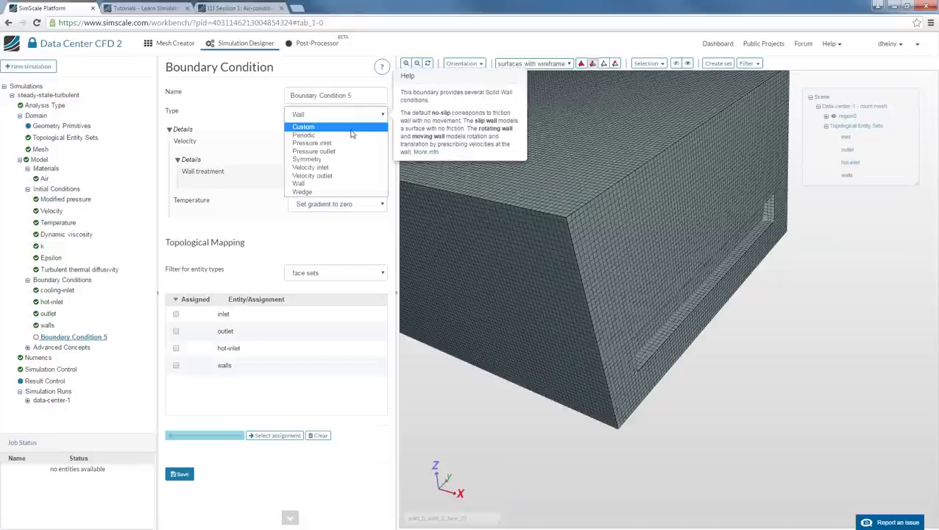
left_click(351, 127)
left_click(305, 146)
left_click(306, 148)
left_click(310, 163)
left_click(310, 174)
left_click(310, 182)
left_click(310, 185)
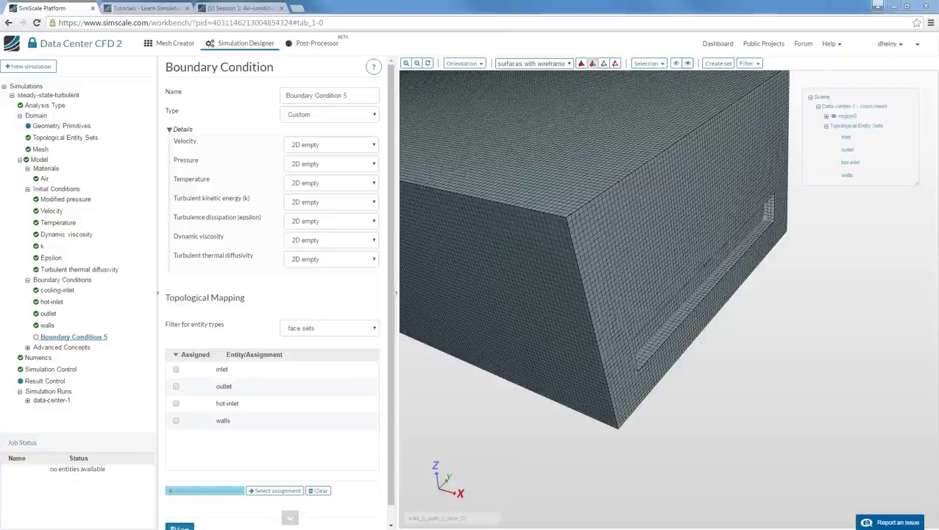
Set Boundary Condition 5 back to Velocity inlet with 0 m/s velocity and 293 K.
scroll(597, 307, "down", 5)
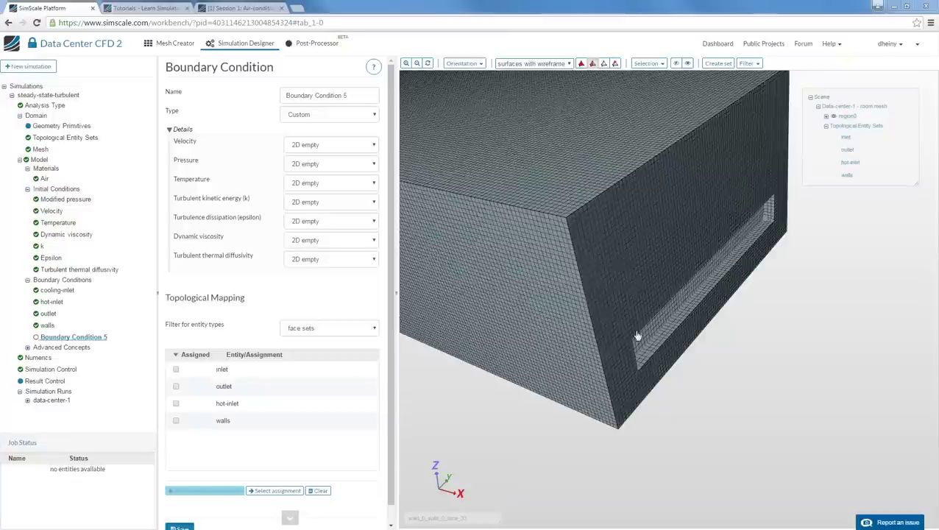
left_click_drag(597, 307, 643, 243)
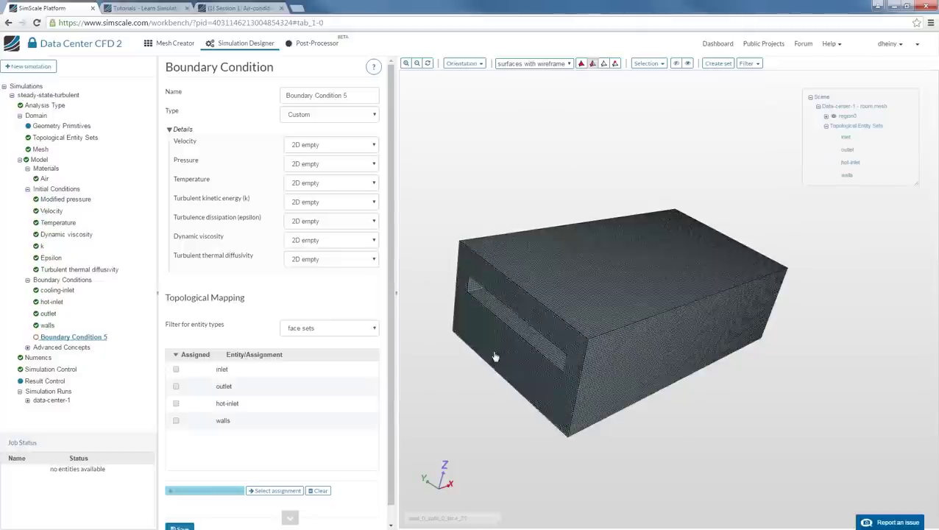
left_click_drag(560, 300, 583, 318)
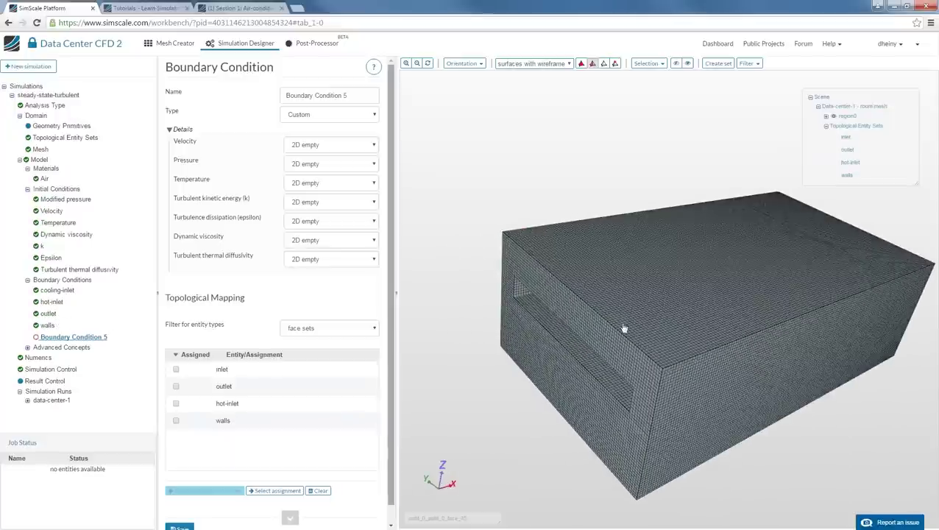
left_click_drag(732, 195, 648, 180)
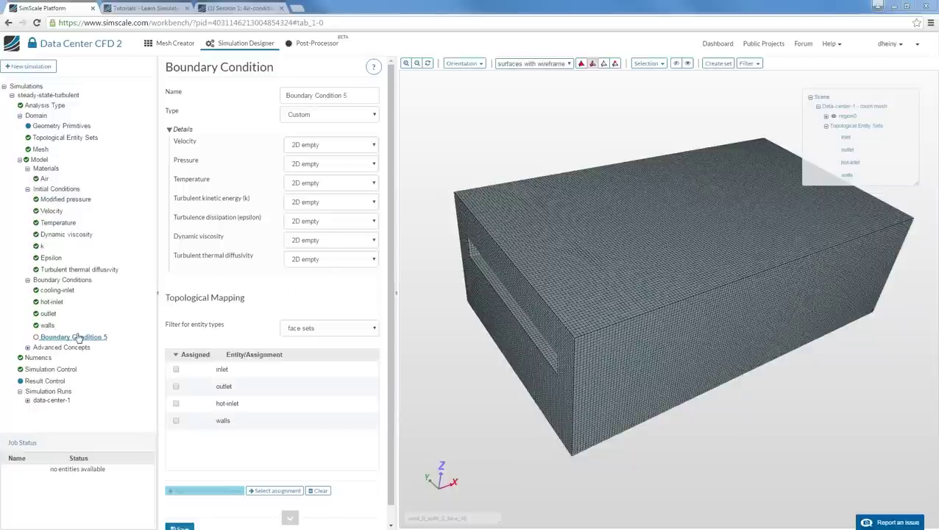
left_click_drag(394, 248, 192, 293)
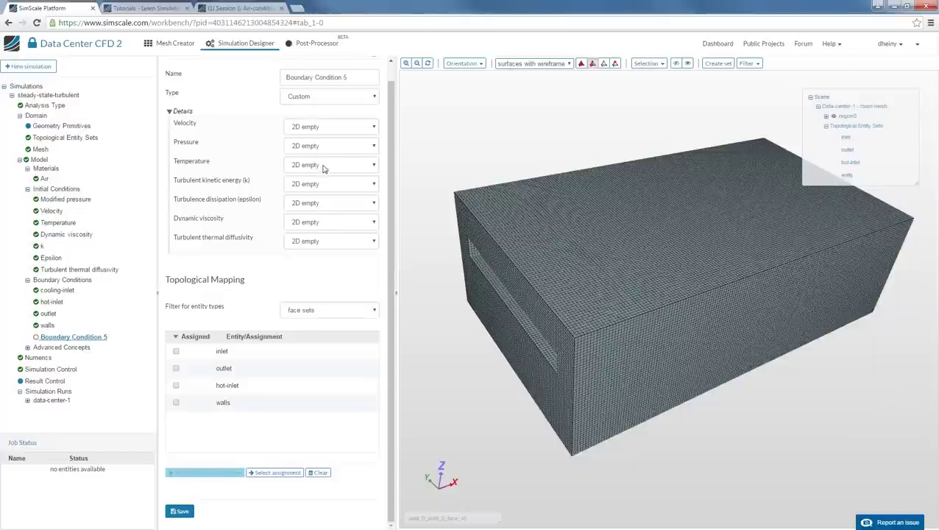
left_click(328, 100)
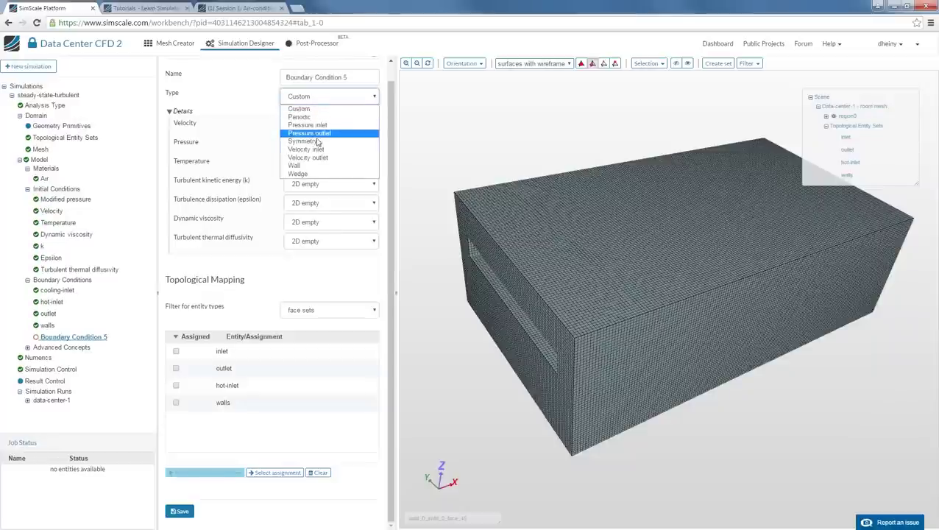
left_click(319, 150)
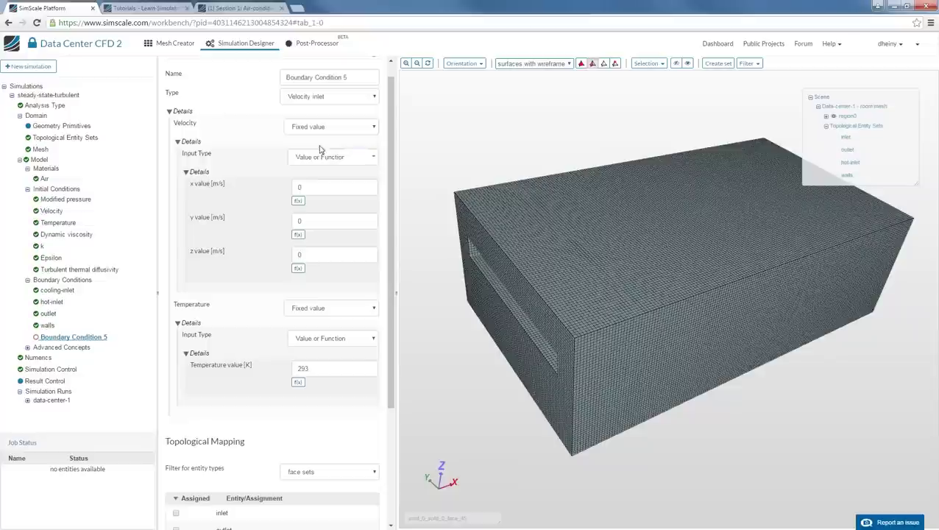
left_click_drag(393, 134, 393, 157)
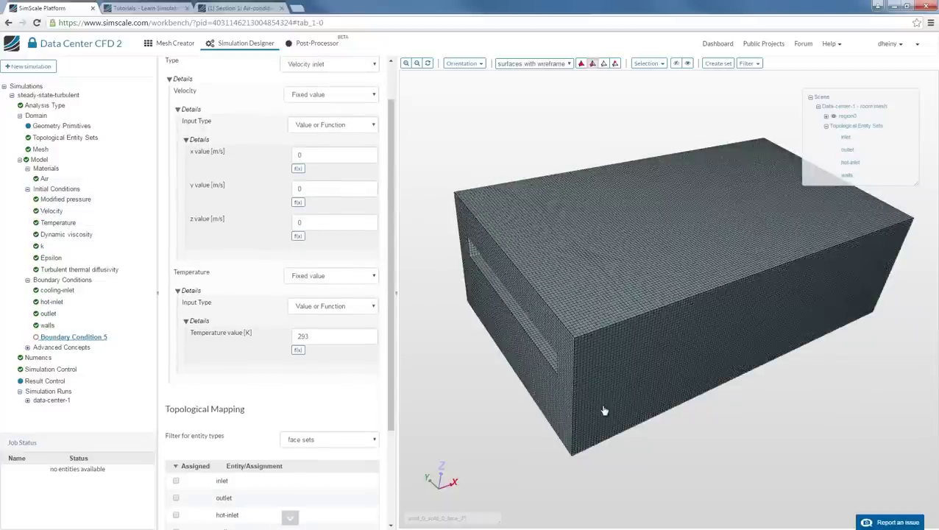
scroll(363, 368, "down", 1)
left_click(363, 359)
left_click(353, 378)
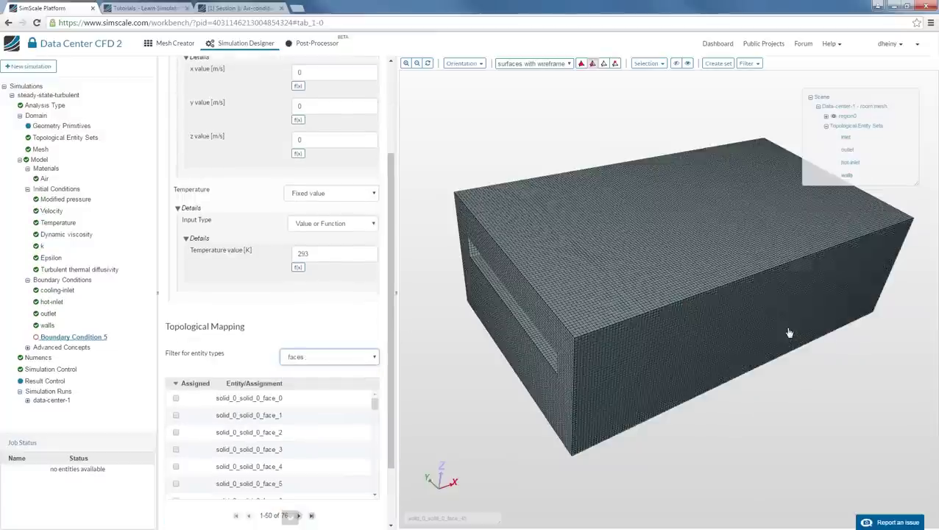
left_click_drag(786, 329, 826, 293)
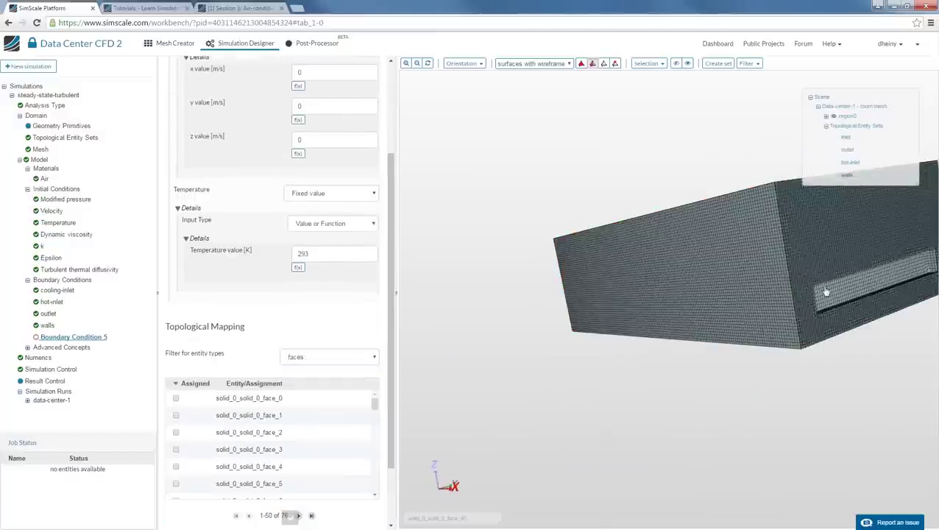
left_click(848, 293)
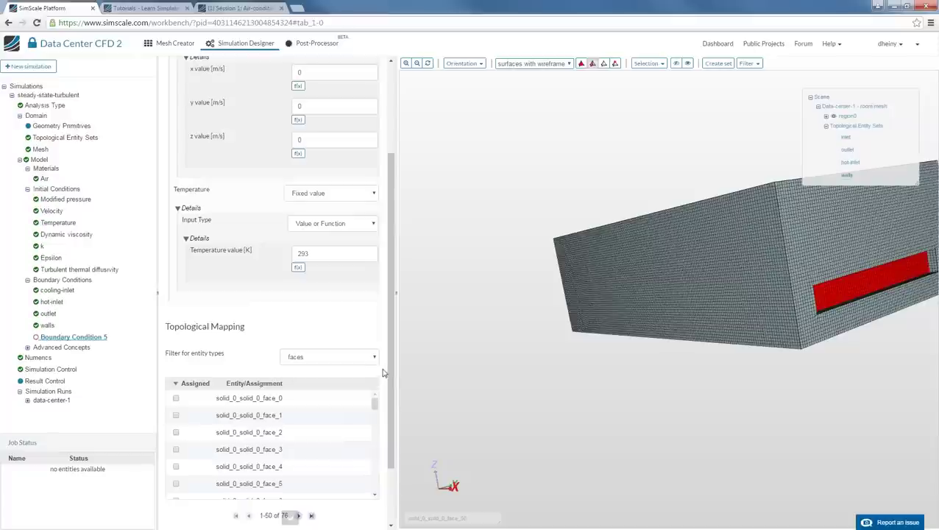
scroll(383, 373, "down", 2)
left_click(224, 475)
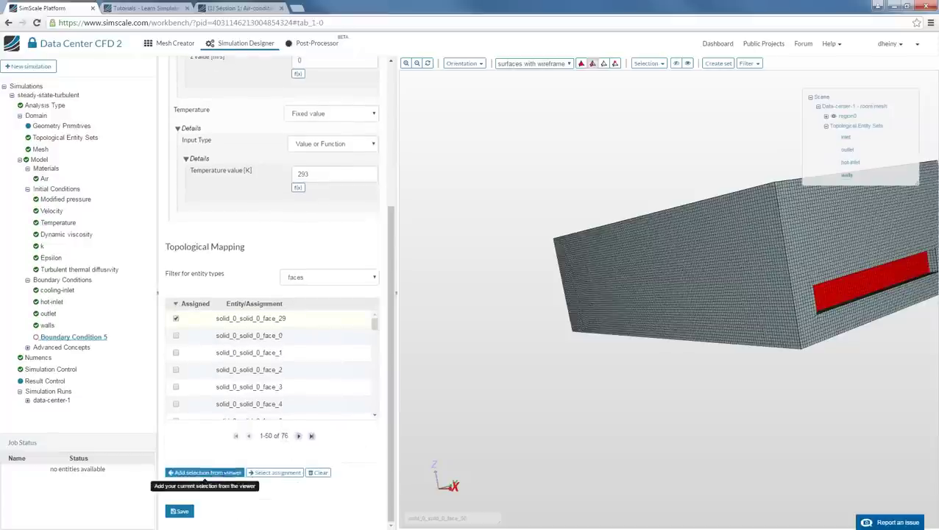
left_click(186, 321)
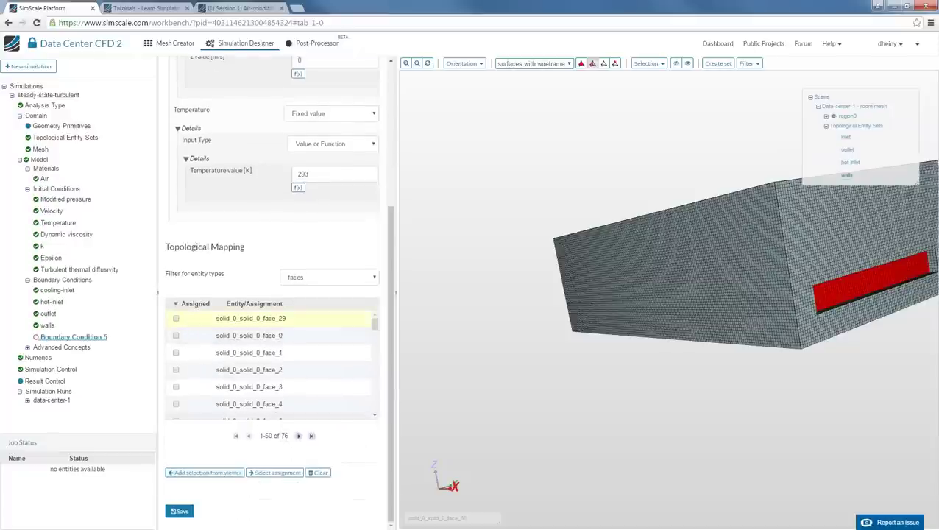
left_click(319, 473)
left_click(331, 278)
left_click(331, 295)
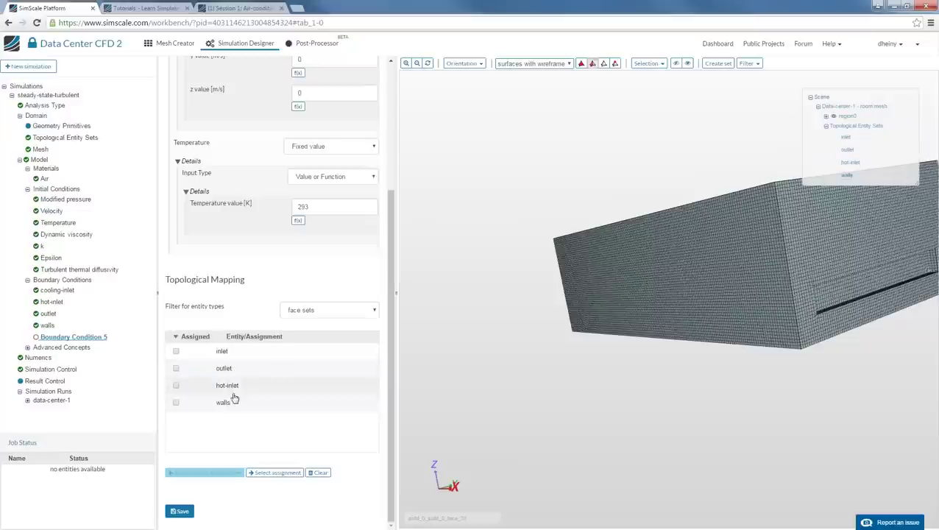
left_click_drag(392, 295, 395, 196)
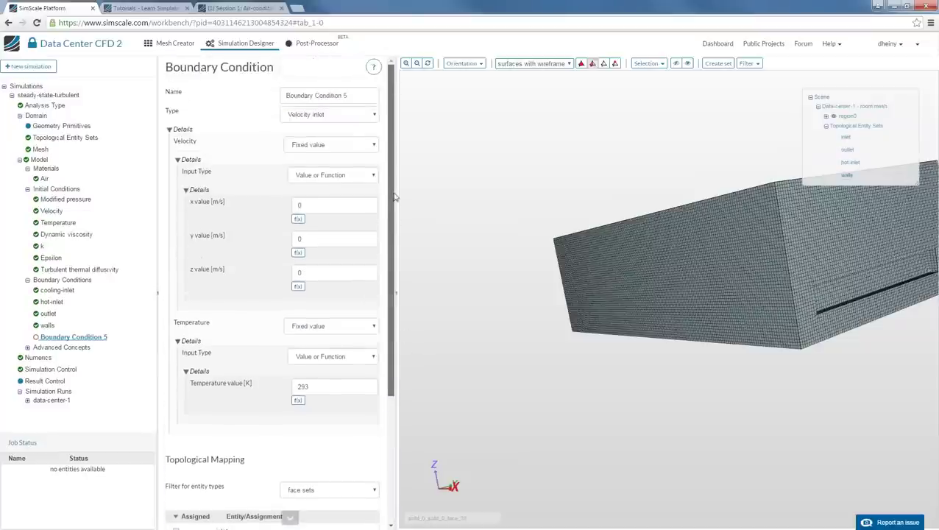
Collapse the Velocity and Temperature details under Boundary Condition 5's type.
left_click(188, 130)
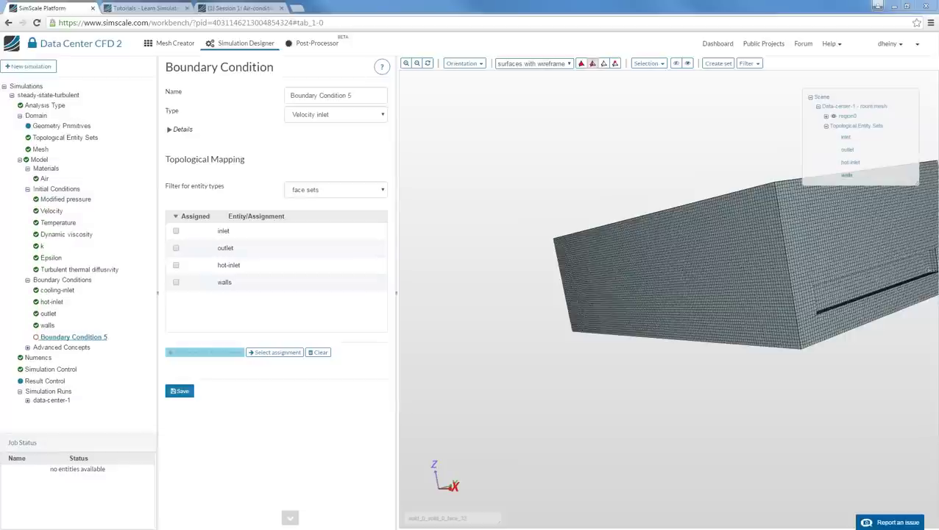
Enlarge the 22.png Numerics settings screenshot in the office air-conditioning forum thread.
left_click(243, 8)
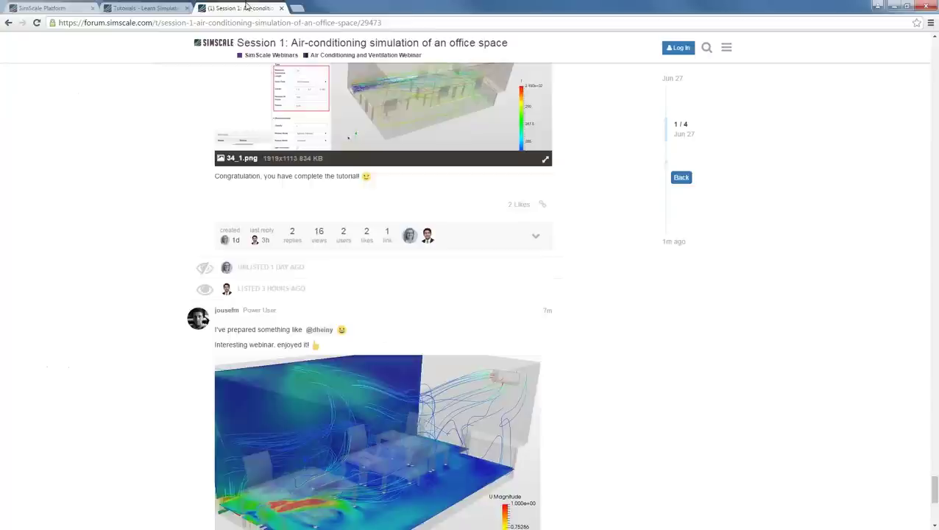
scroll(379, 277, "up", 2)
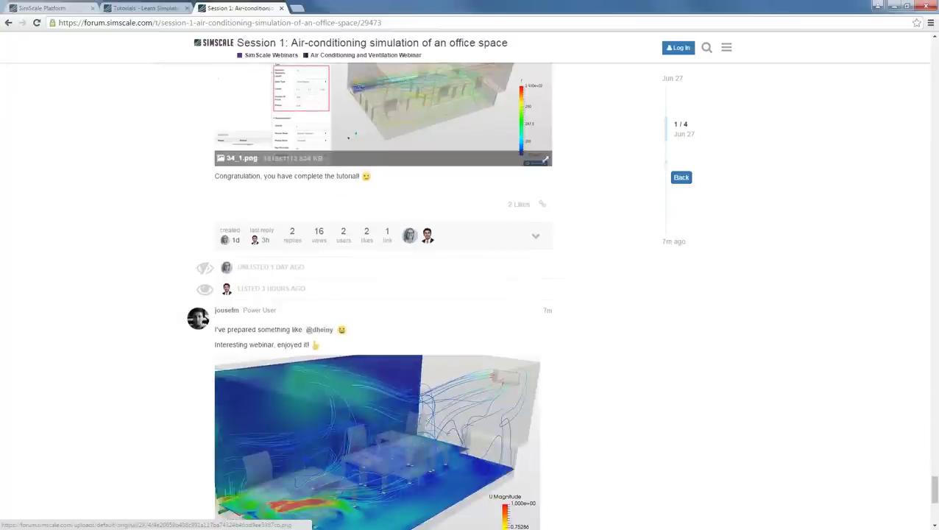
scroll(380, 279, "down", 2)
scroll(380, 278, "down", 2)
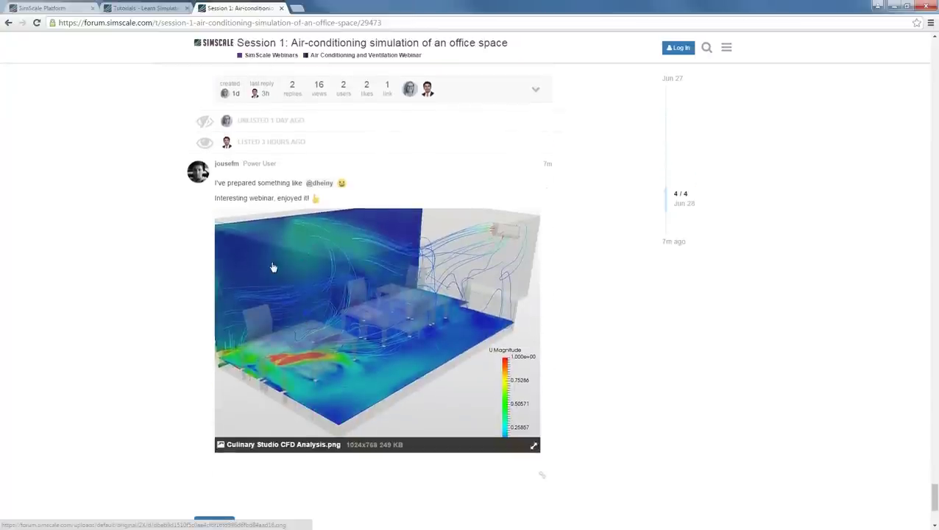
scroll(294, 237, "up", 10)
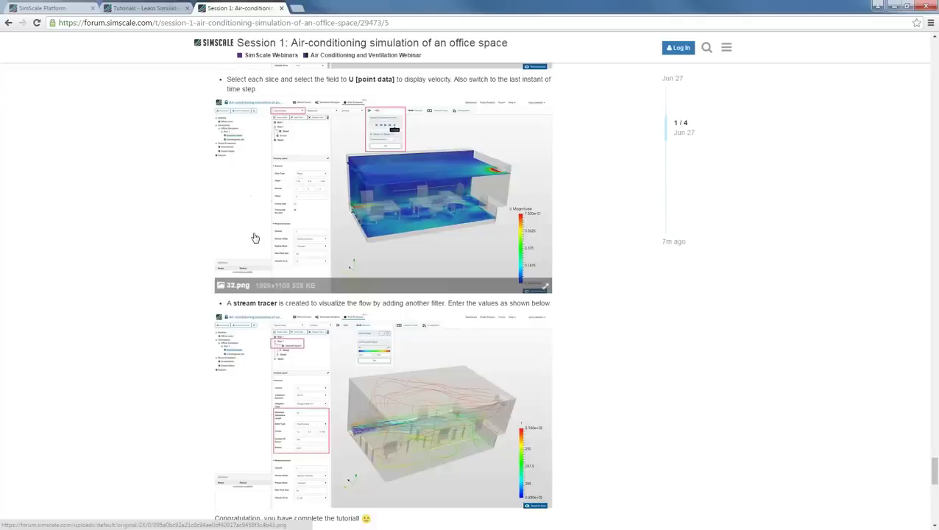
scroll(224, 250, "up", 15)
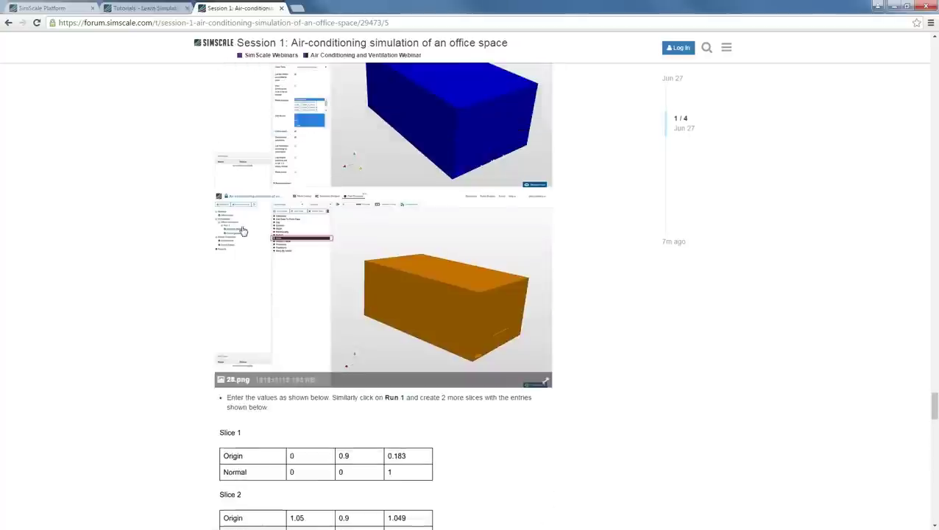
scroll(224, 250, "up", 10)
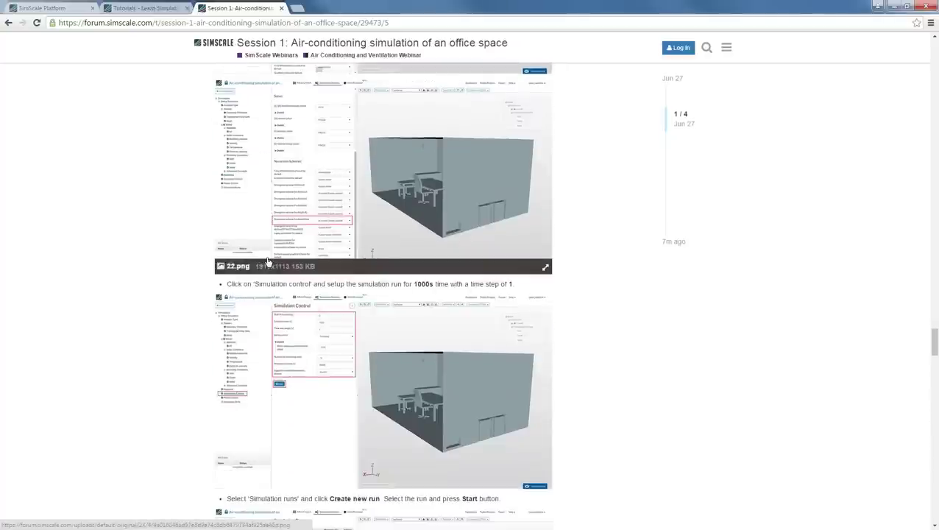
left_click(453, 174)
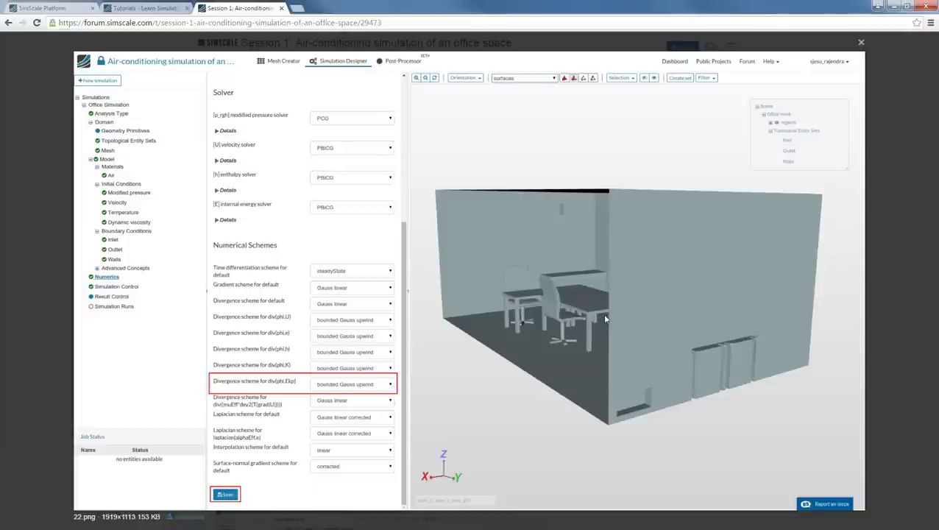
Open the auto-internal mesh operation of Data-center-1 - room mesh in Mesh Creator.
left_click(42, 7)
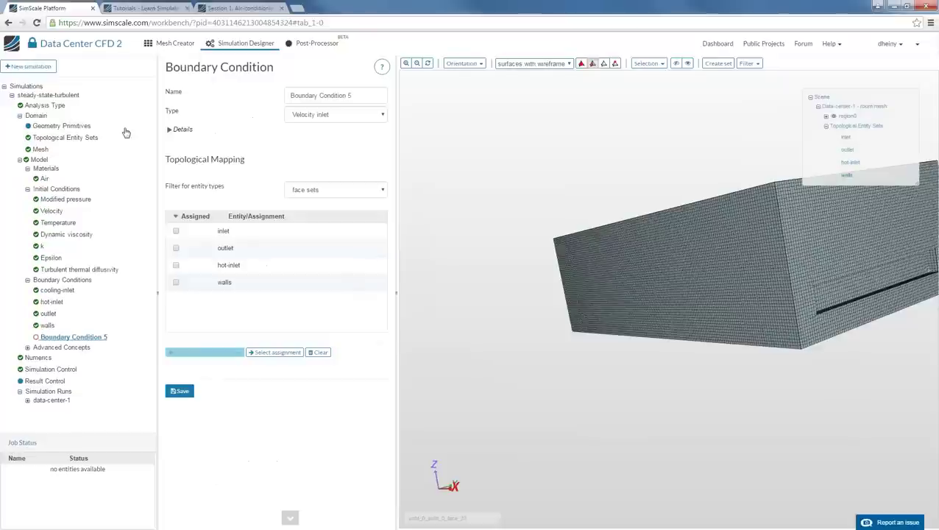
left_click(171, 43)
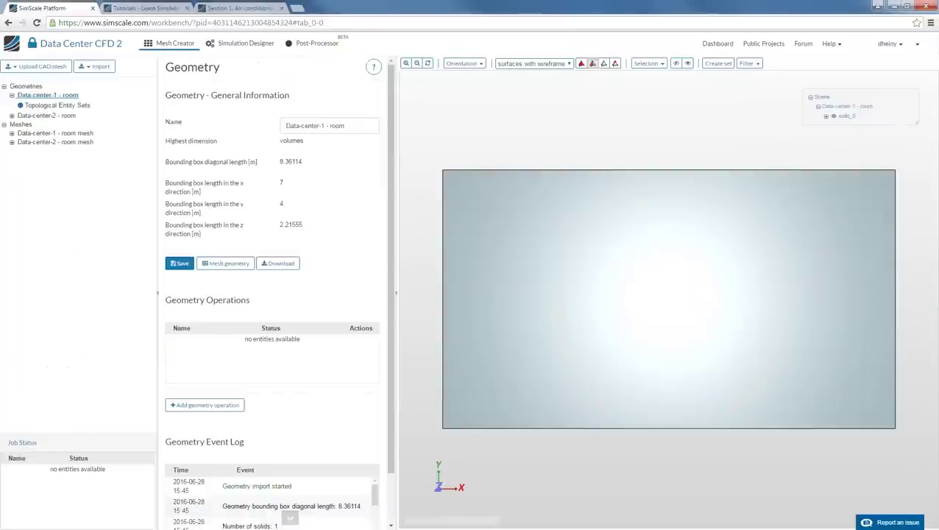
left_click(11, 134)
left_click(46, 155)
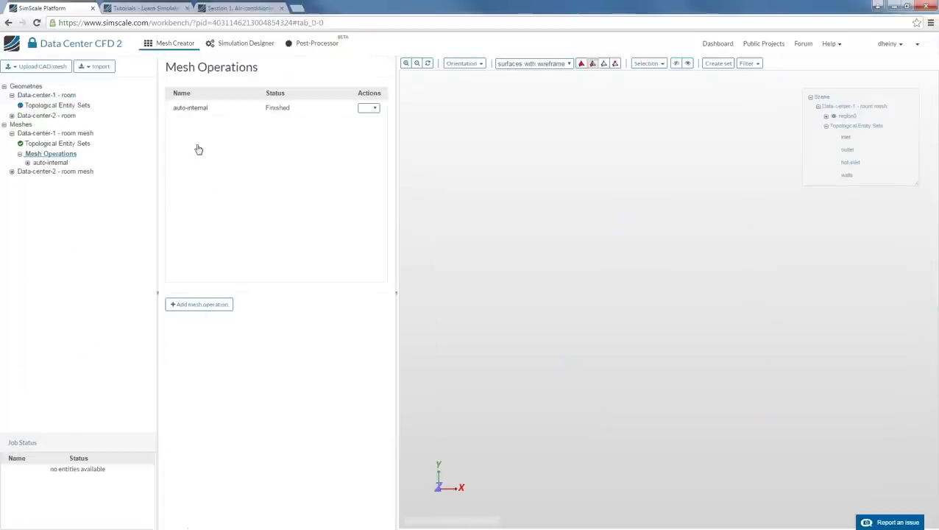
left_click(277, 108)
Inspect the meshed room, then bring up options for the Data-center-1 - room geometry.
left_click_drag(392, 258, 393, 312)
left_click_drag(503, 335, 494, 249)
left_click_drag(391, 236, 390, 246)
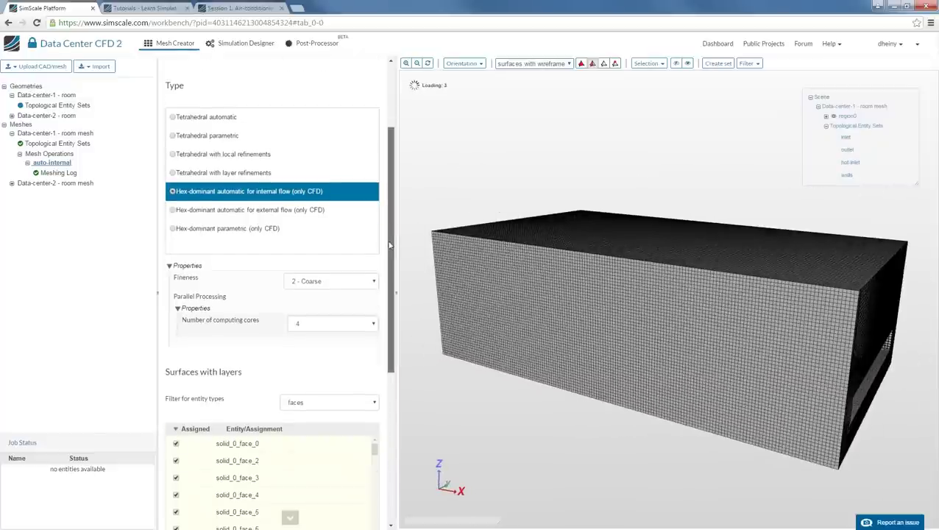
scroll(390, 245, "down", 3)
scroll(257, 285, "up", 4)
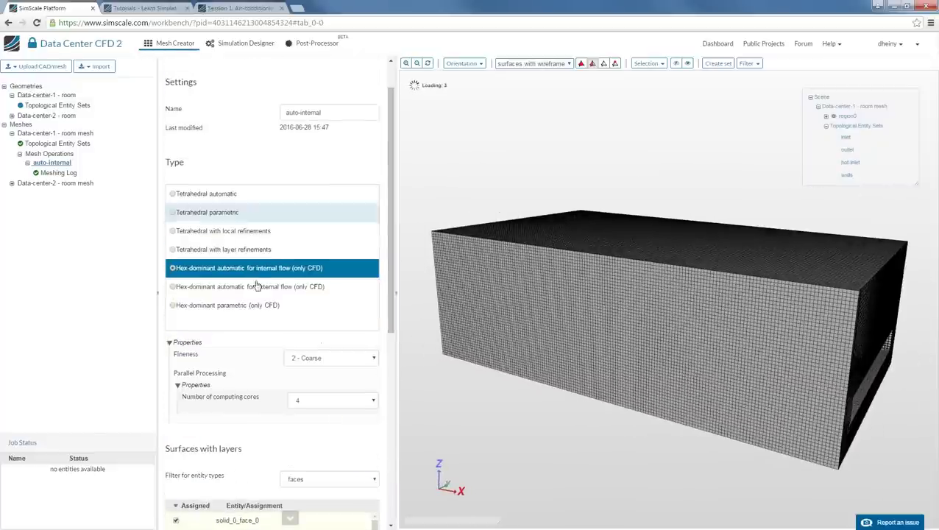
scroll(381, 232, "down", 1)
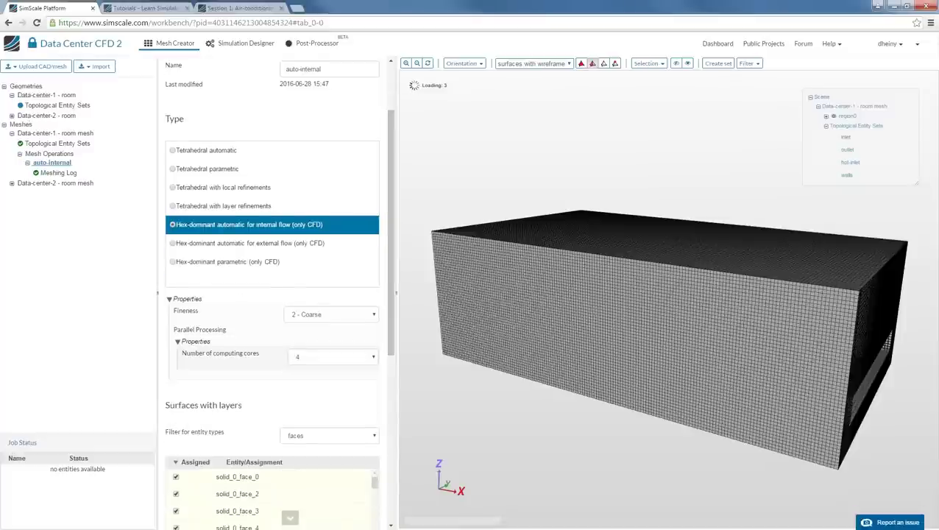
right_click(37, 95)
Create a new room mesh, discarding unsaved changes, with Hex-dominant parametric (only CFD) type.
left_click(57, 134)
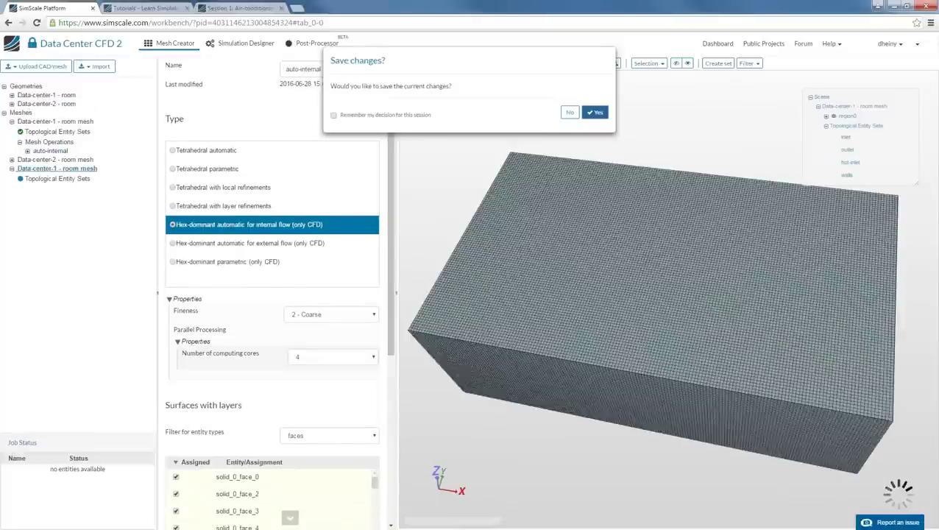
left_click(569, 112)
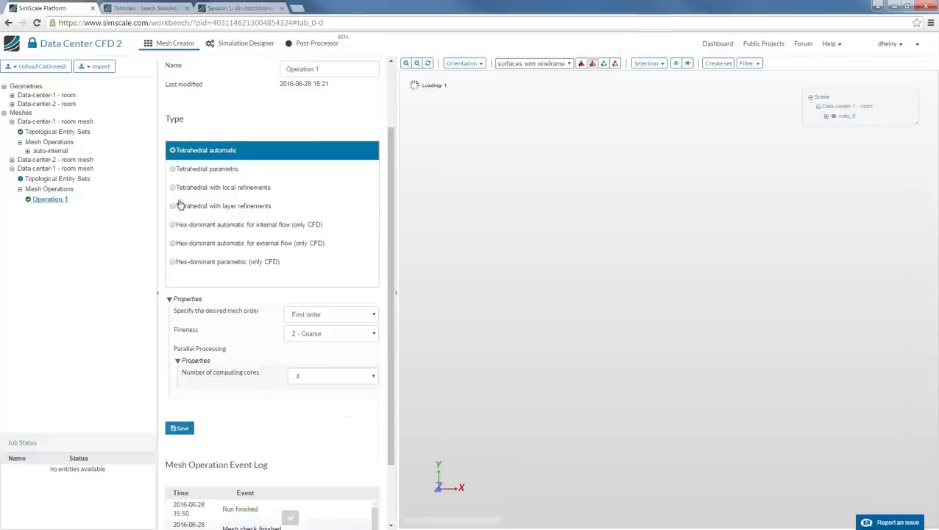
left_click(225, 265)
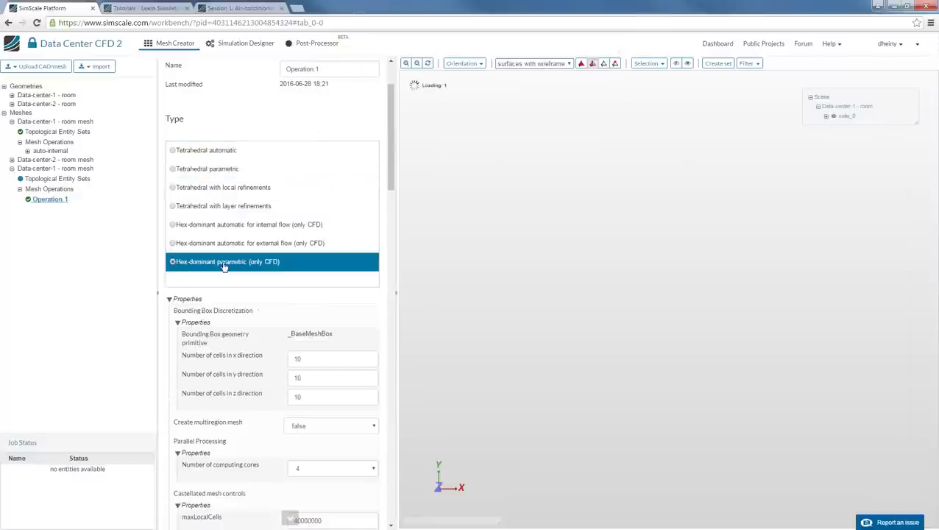
scroll(390, 206, "down", 2)
left_click_drag(389, 206, 390, 74)
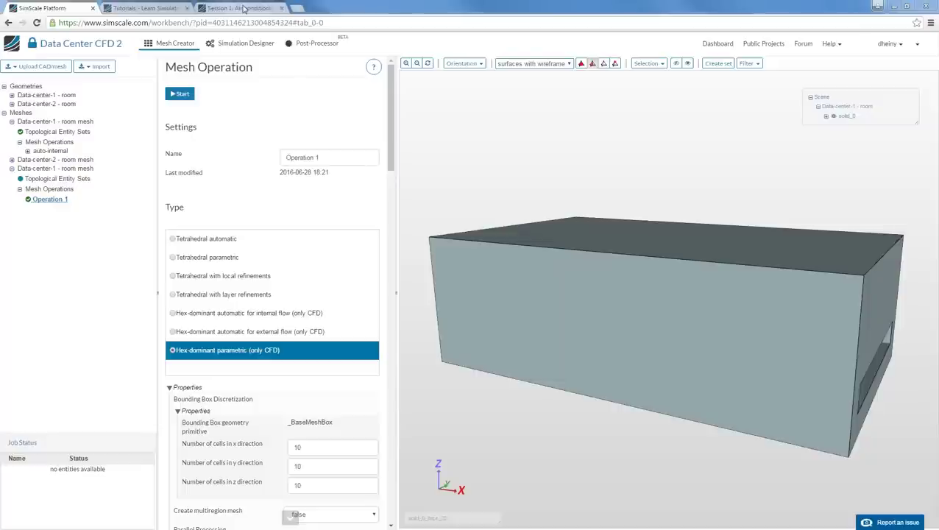
Close the enlarged screenshot and scroll to the Simulation Control 1000 s, time step 1 step.
left_click(248, 6)
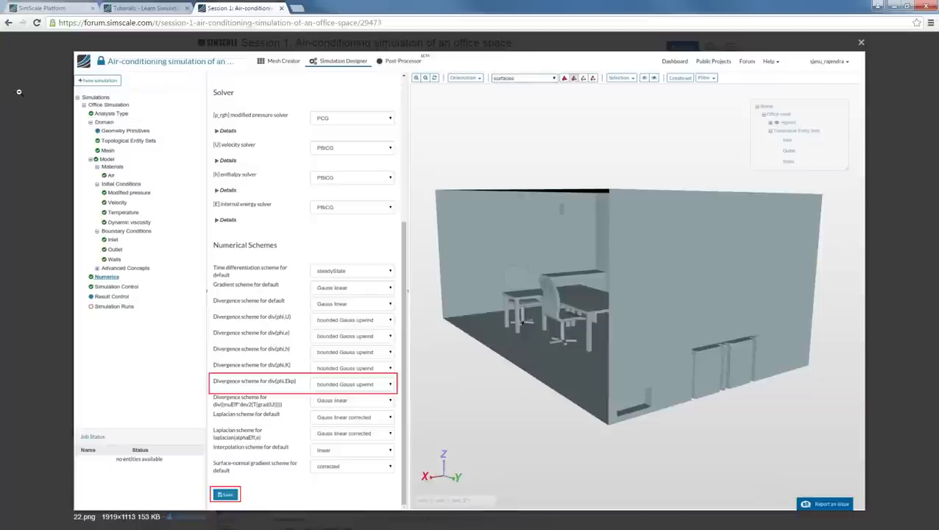
left_click(72, 97)
scroll(521, 259, "up", 3)
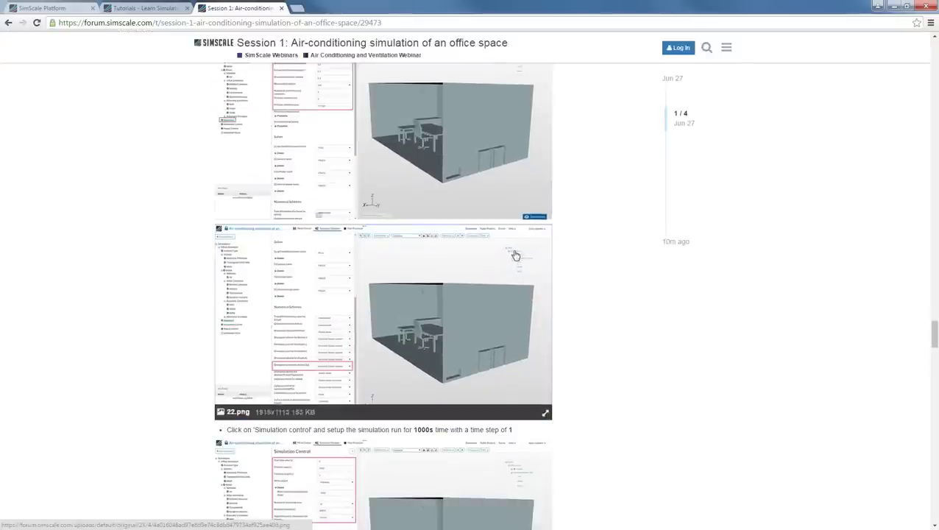
scroll(519, 256, "down", 2)
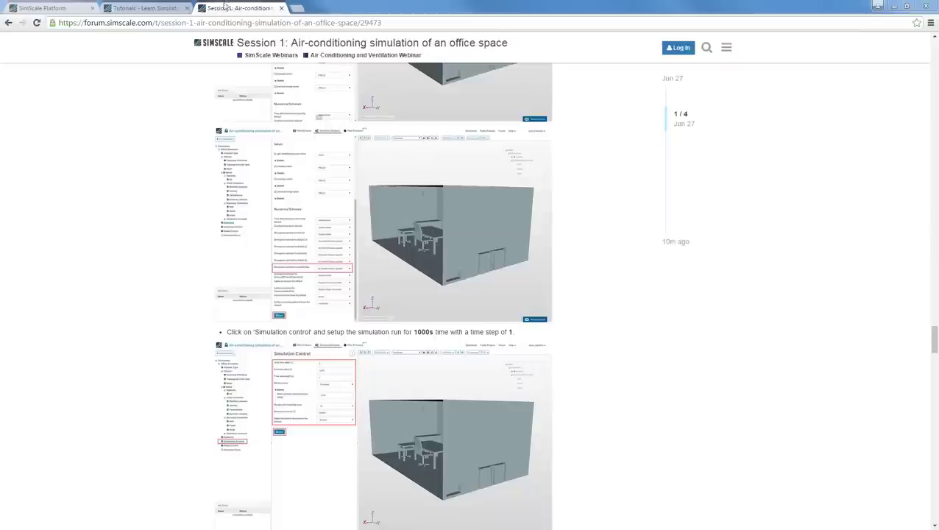
Render the Data Center CFD 2 room as wireframe and orbit to a near-front view.
left_click(66, 7)
left_click_drag(454, 182, 640, 118)
left_click(567, 63)
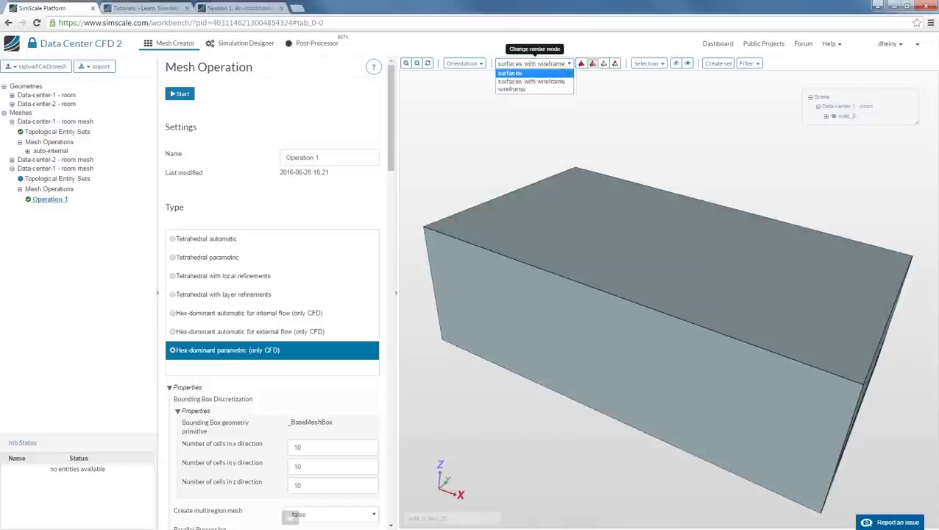
left_click(549, 89)
left_click_drag(656, 186, 703, 136)
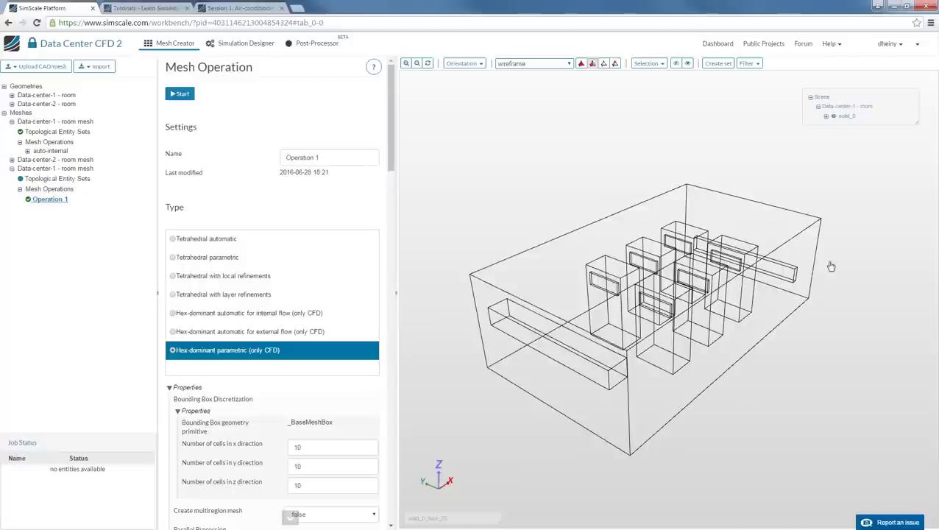
scroll(832, 287, "down", 3)
left_click_drag(841, 326, 887, 322)
scroll(864, 268, "down", 5)
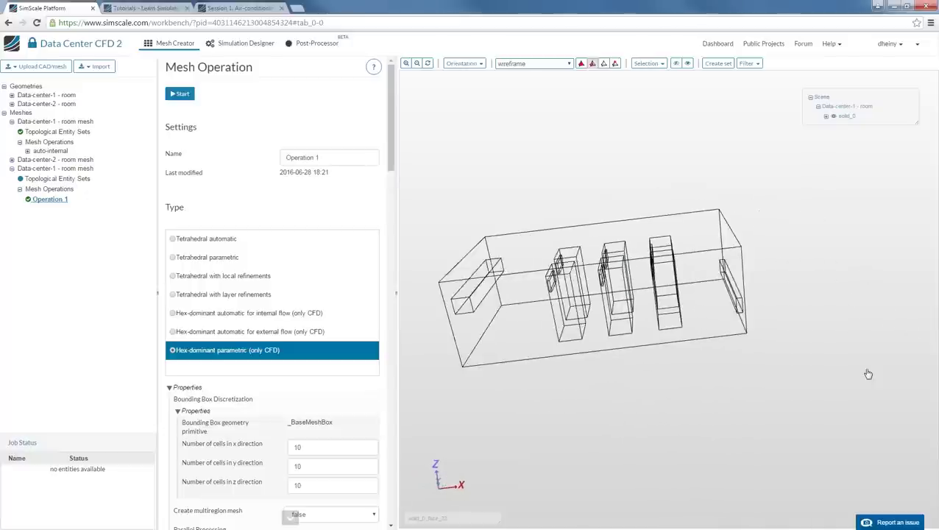
left_click_drag(806, 284, 756, 238)
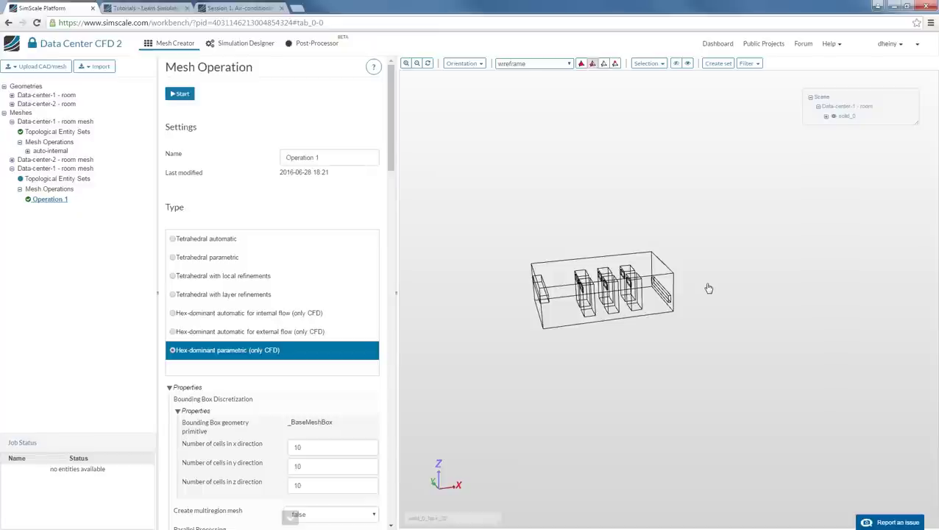
left_click_drag(709, 270, 701, 444)
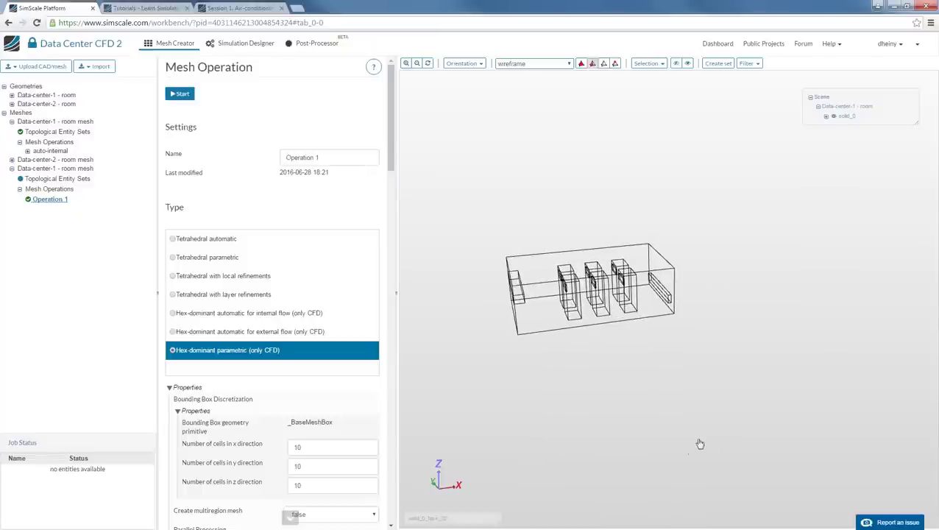
scroll(770, 258, "up", 5)
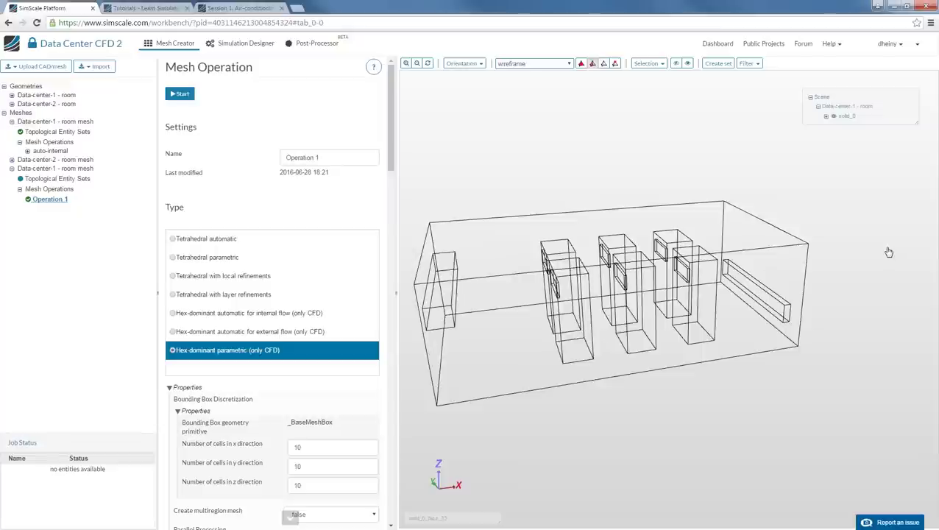
left_click_drag(880, 299, 866, 360)
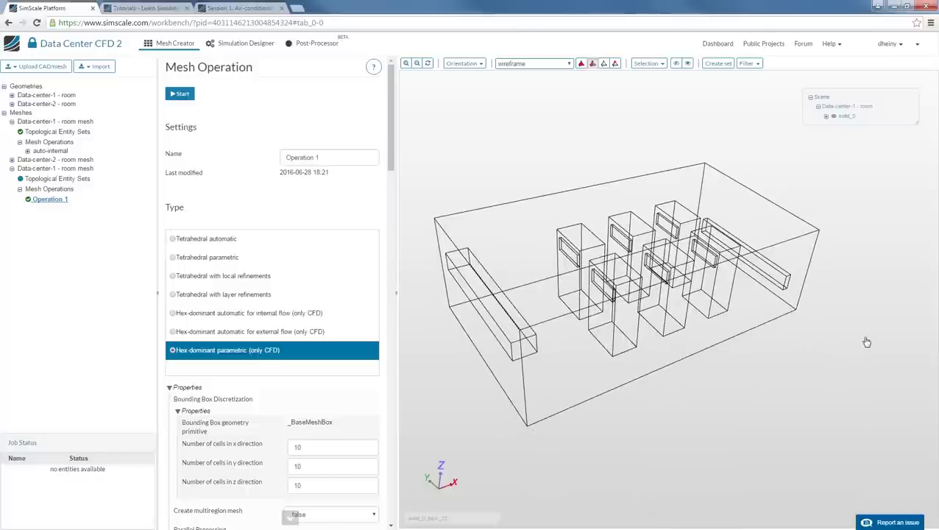
left_click_drag(845, 368, 848, 332)
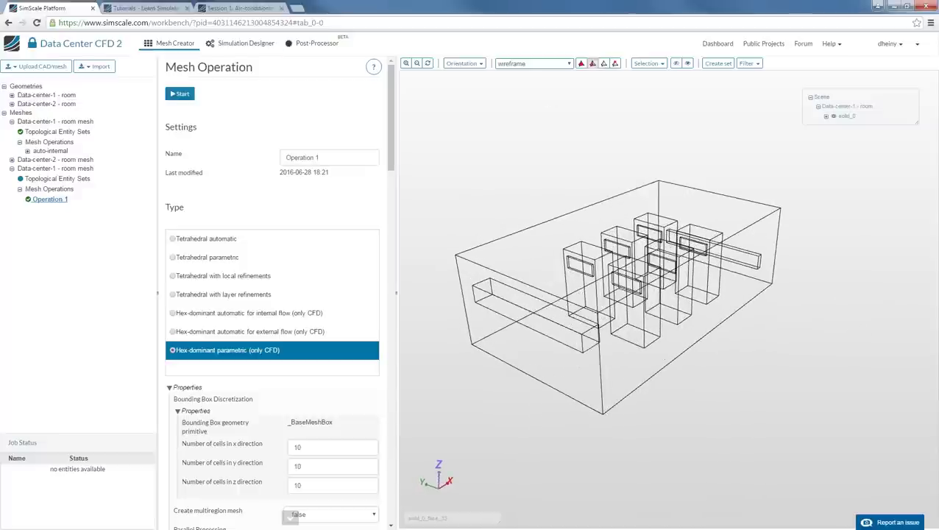
left_click(131, 8)
Search the Public Projects gallery for 'singapu', then return to the mesh workbench.
mouse_move(678, 44)
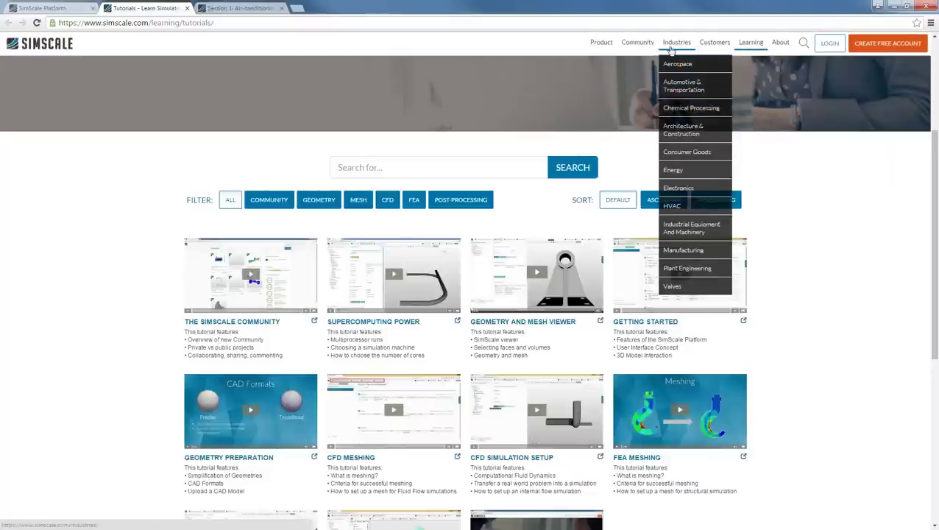
mouse_move(637, 43)
left_click(649, 64)
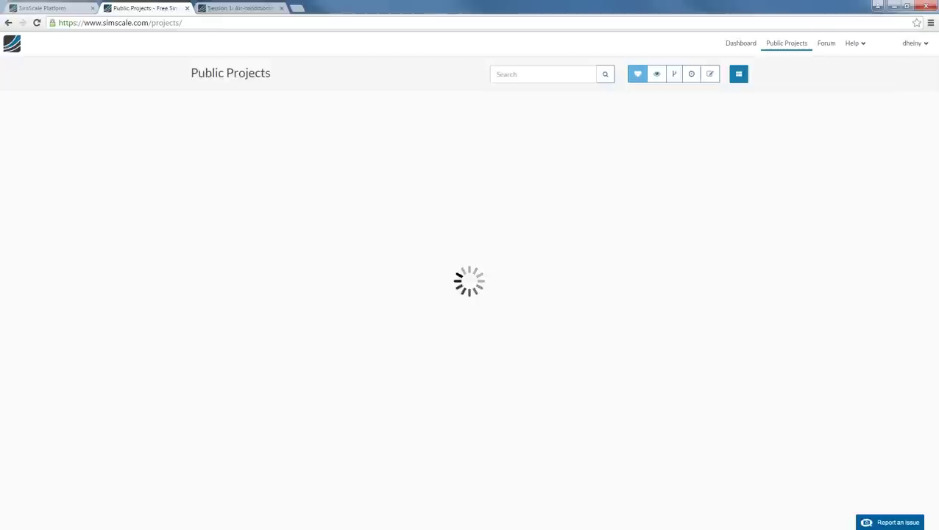
left_click(571, 69)
type("singapur")
key("Return")
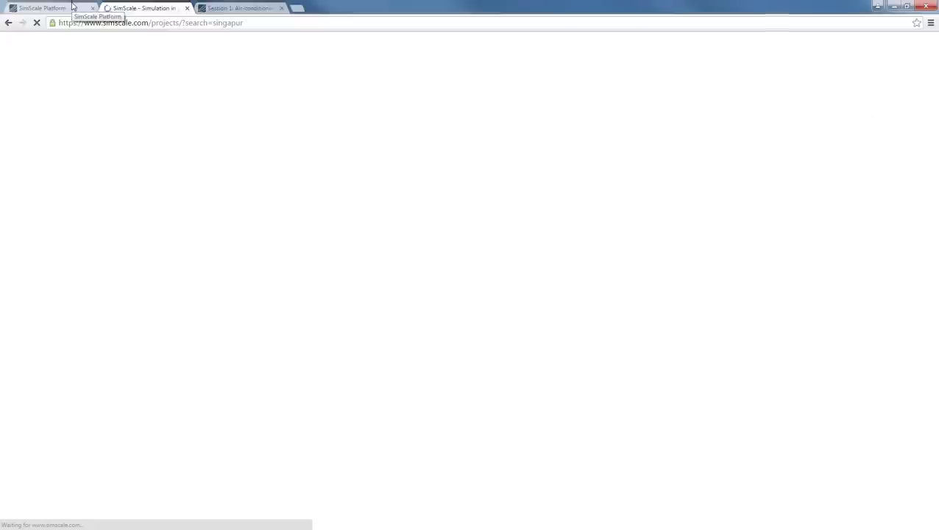
left_click(73, 6)
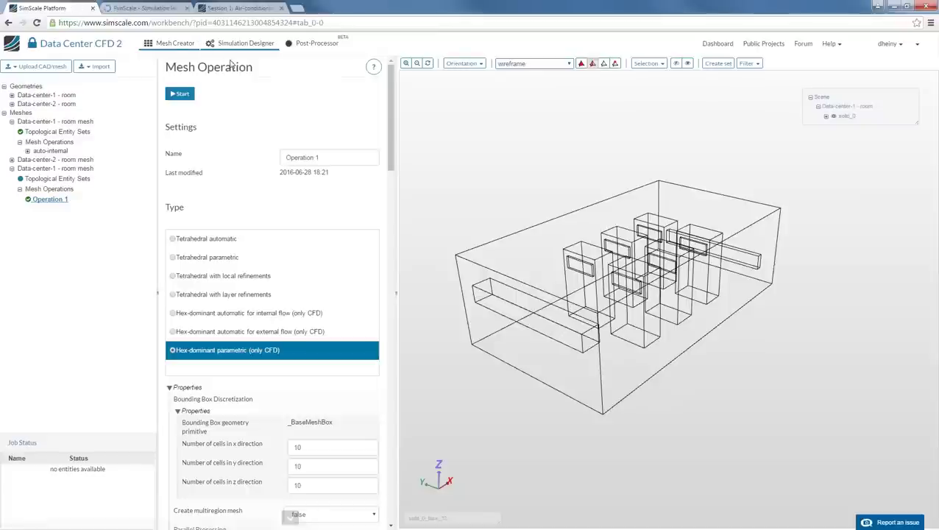
Search Public Projects for 'singapore' to find the Airflow around Singapore examples.
left_click(145, 7)
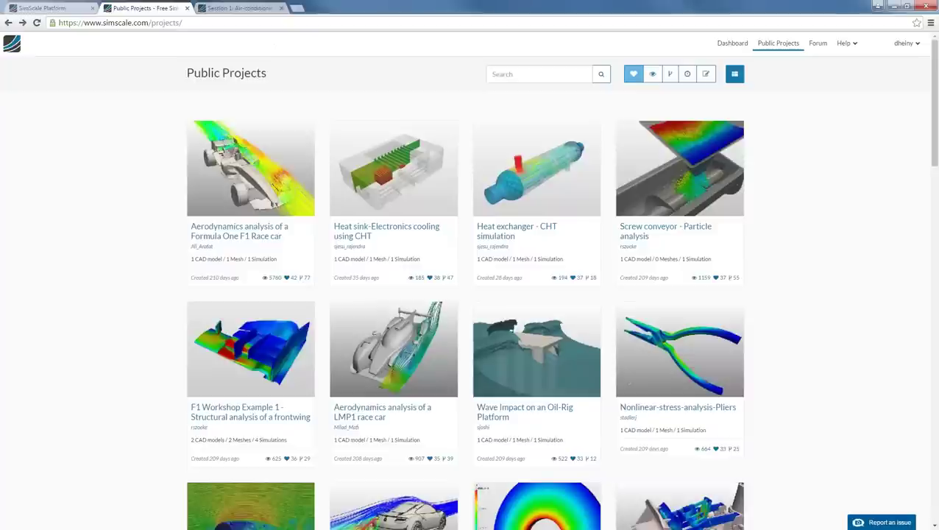
type("sin")
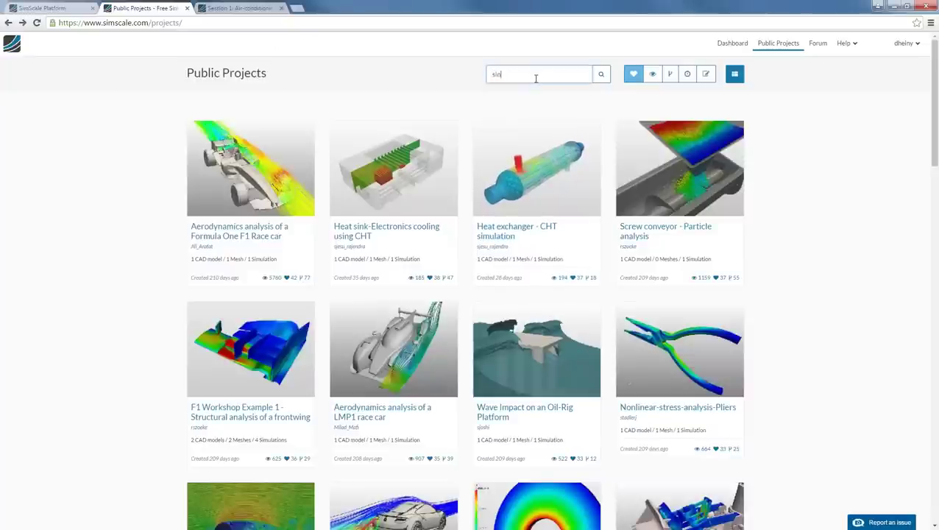
type("gapore")
key("Return")
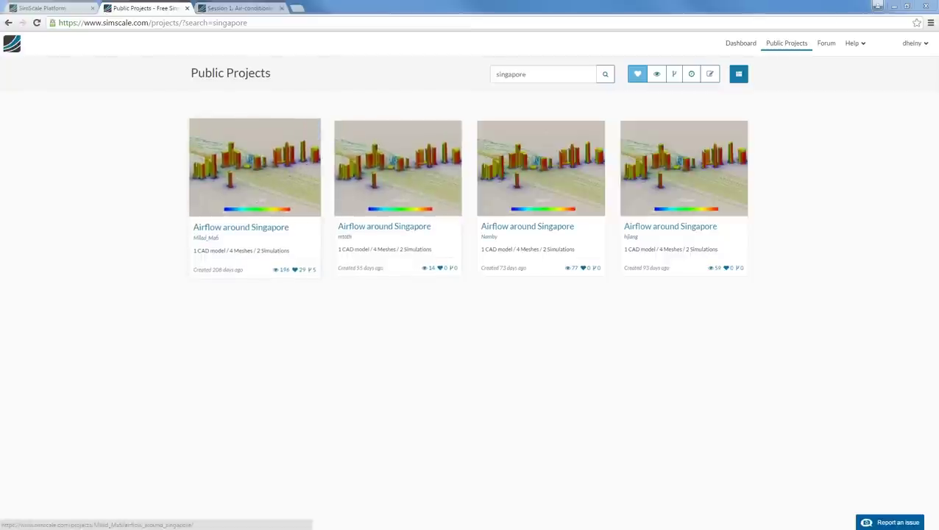
Delete the 'singapore' search term so the full unfiltered gallery shows again.
double_click(567, 72)
key("BackSpace")
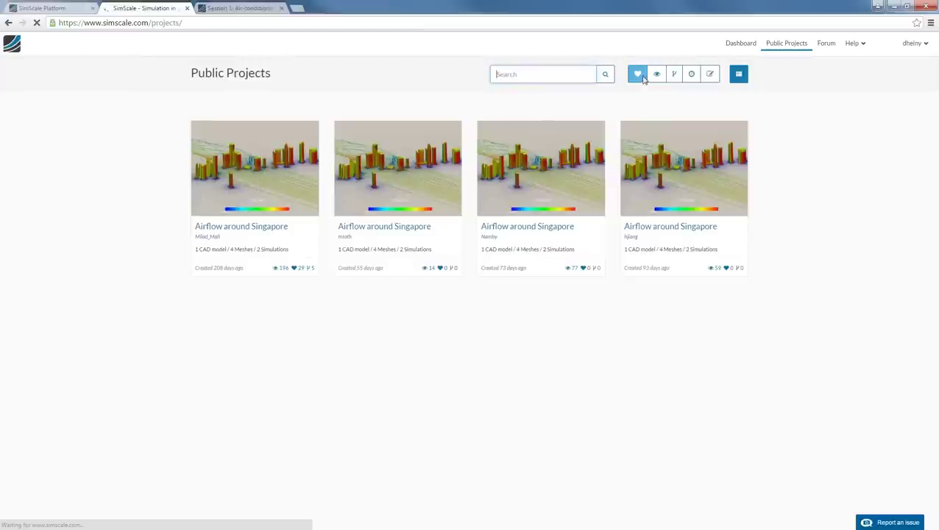
left_click(73, 8)
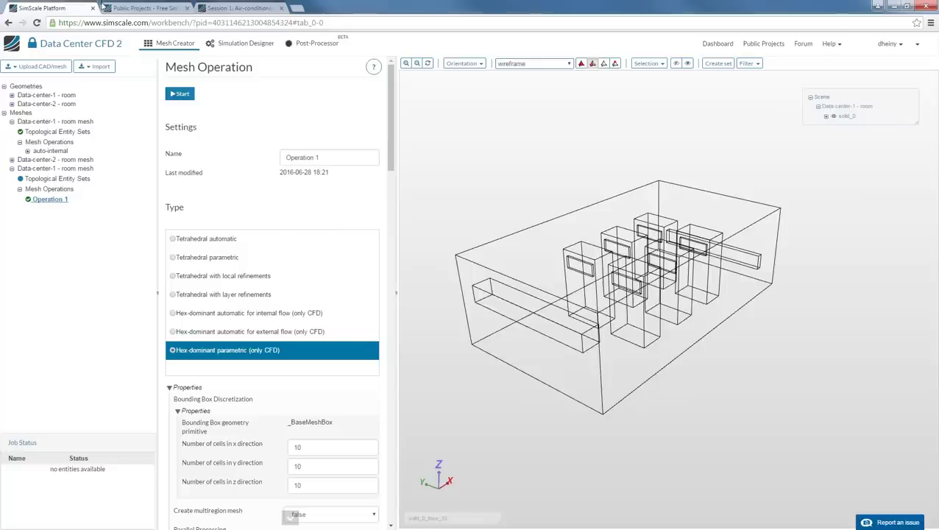
left_click(110, 8)
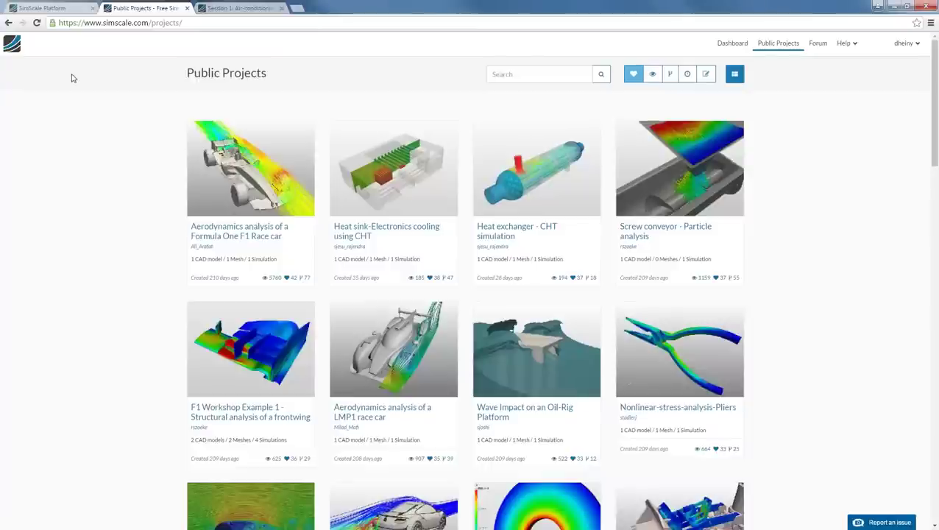